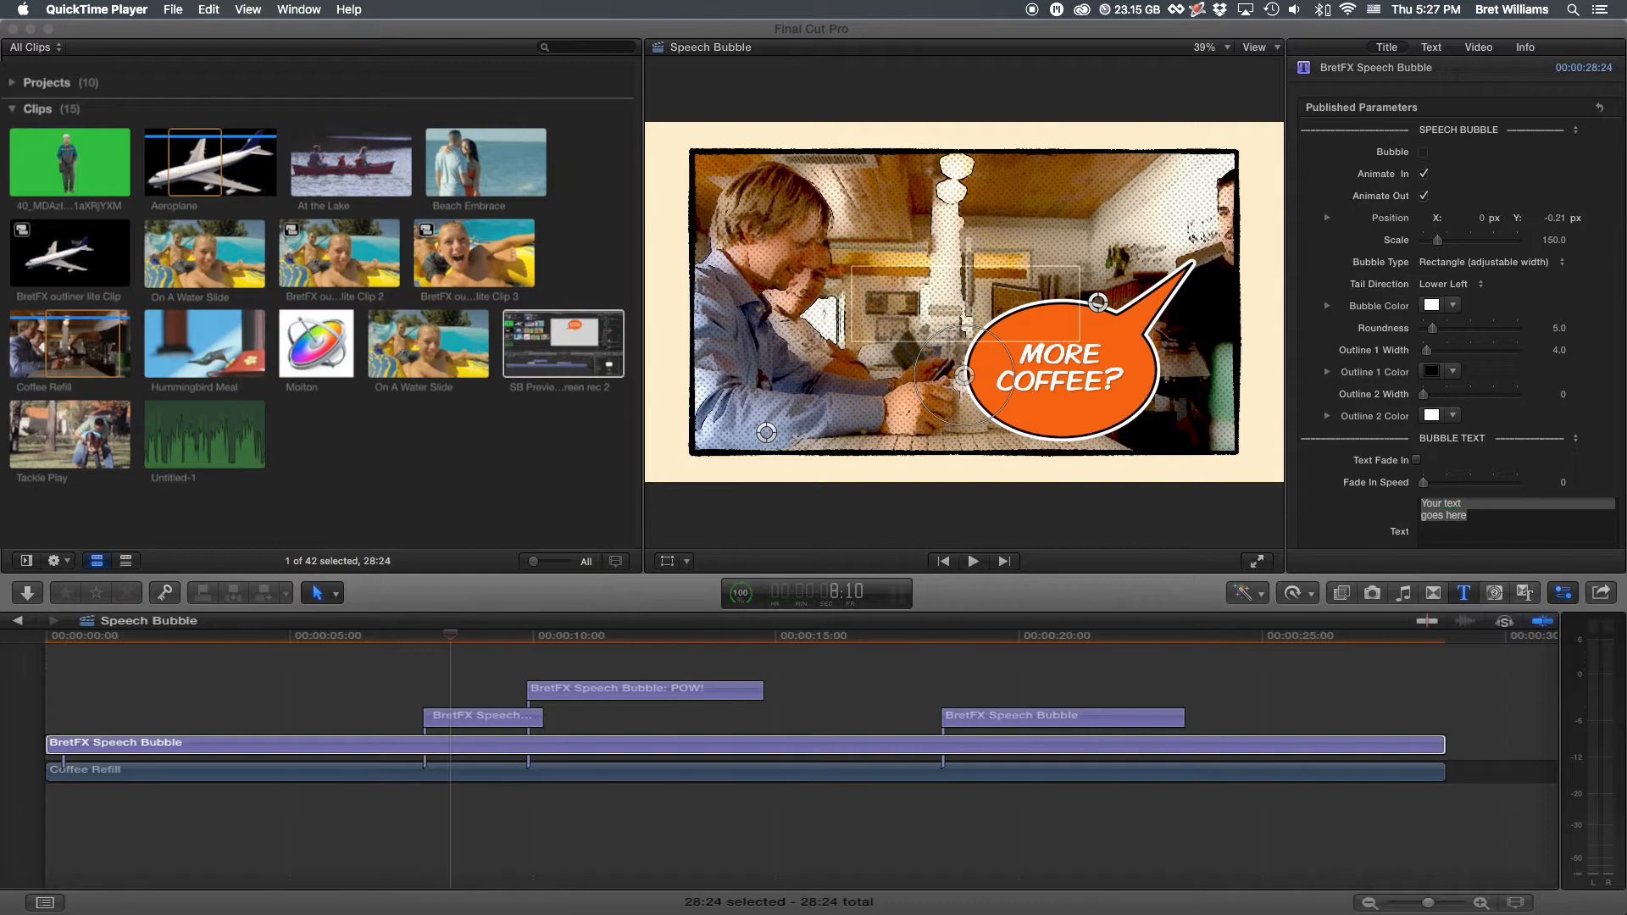
Step: Scrub the timeline around the first short speech bubble title and park the playhead just before it, at 7:12
{"action": "left_click", "coordinate": [450, 637]}
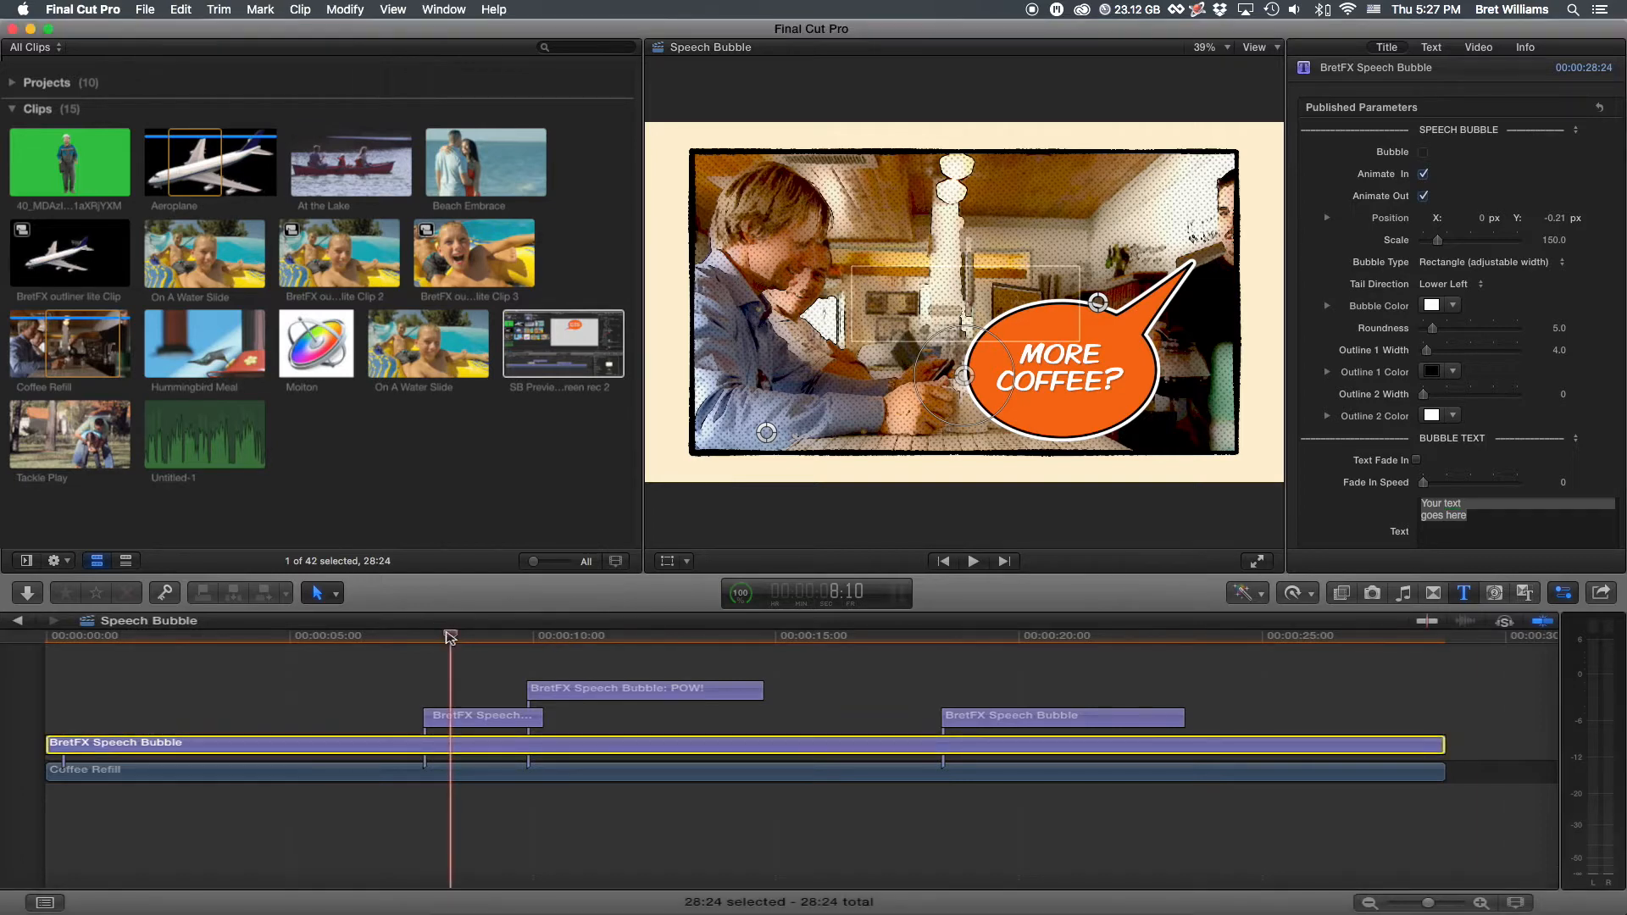
{"action": "mouse_move", "coordinate": [450, 637]}
{"action": "left_mouse_down"}
{"action": "mouse_move", "coordinate": [388, 646]}
{"action": "mouse_move", "coordinate": [463, 648]}
{"action": "left_mouse_up"}
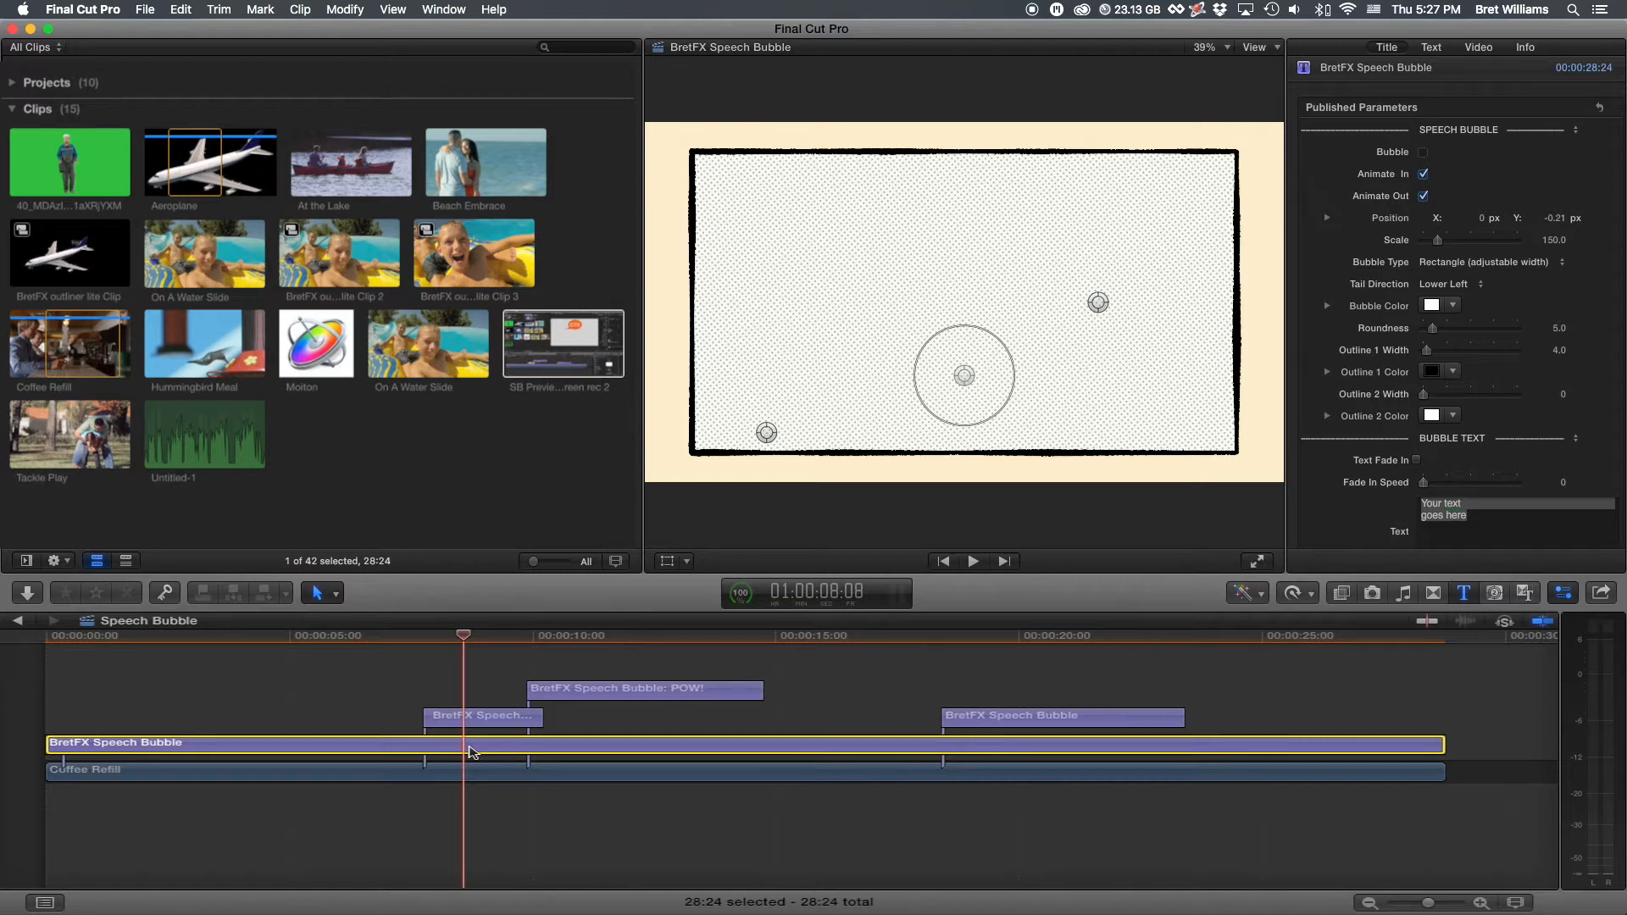
{"action": "left_click_drag", "start_coordinate": [465, 640], "coordinate": [464, 649]}
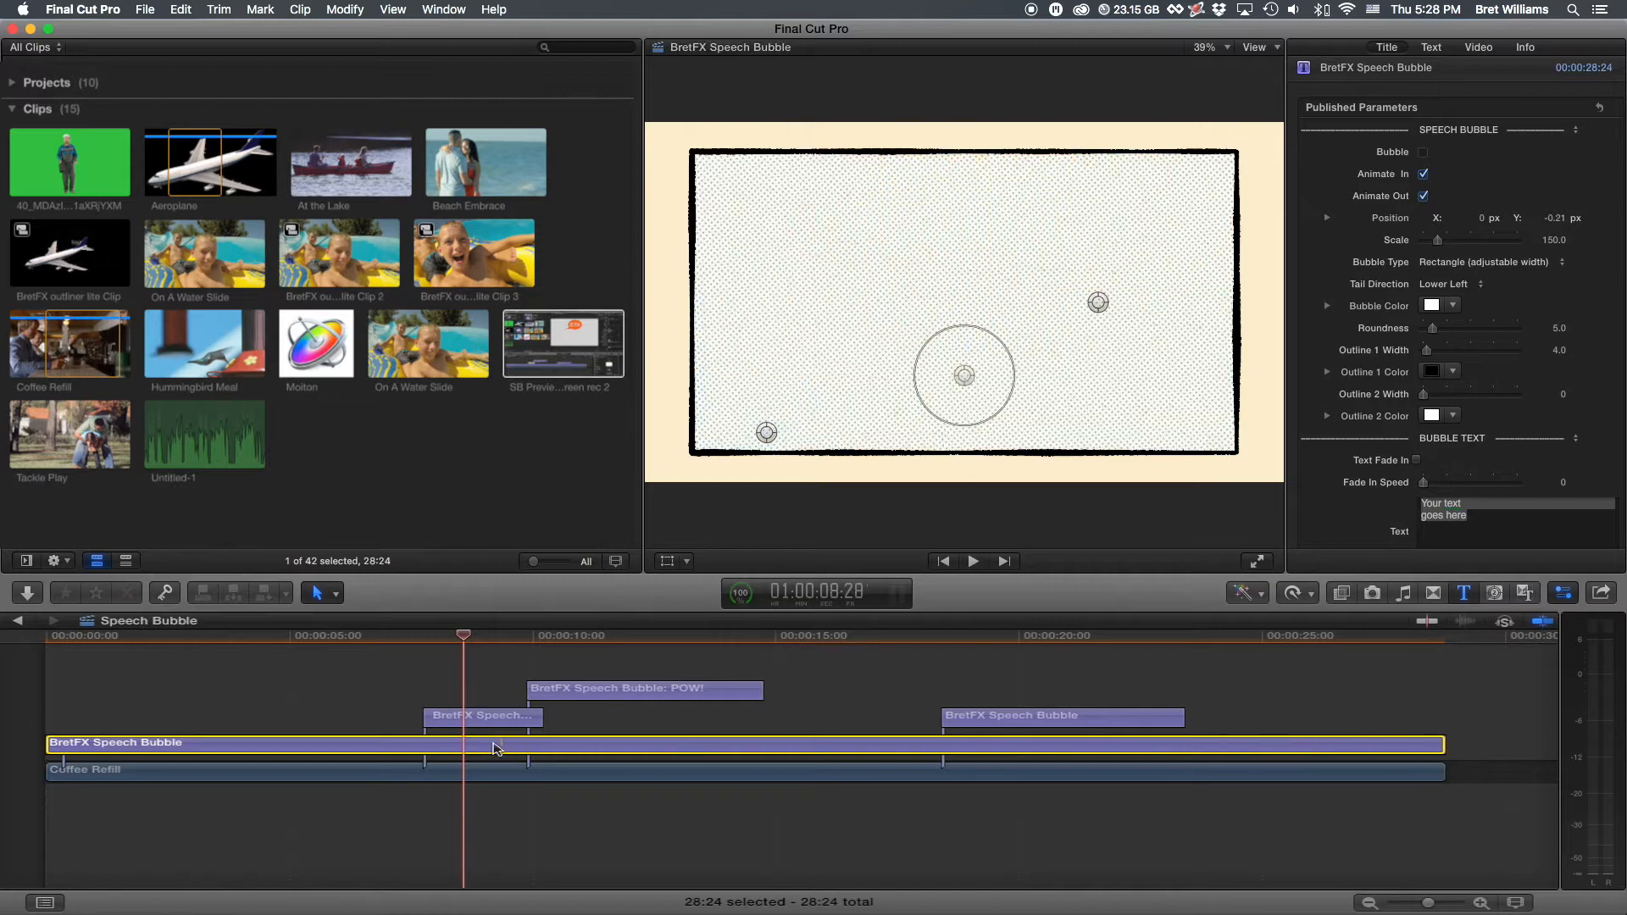
{"action": "left_click", "coordinate": [373, 640]}
{"action": "left_click_drag", "start_coordinate": [373, 639], "coordinate": [404, 638]}
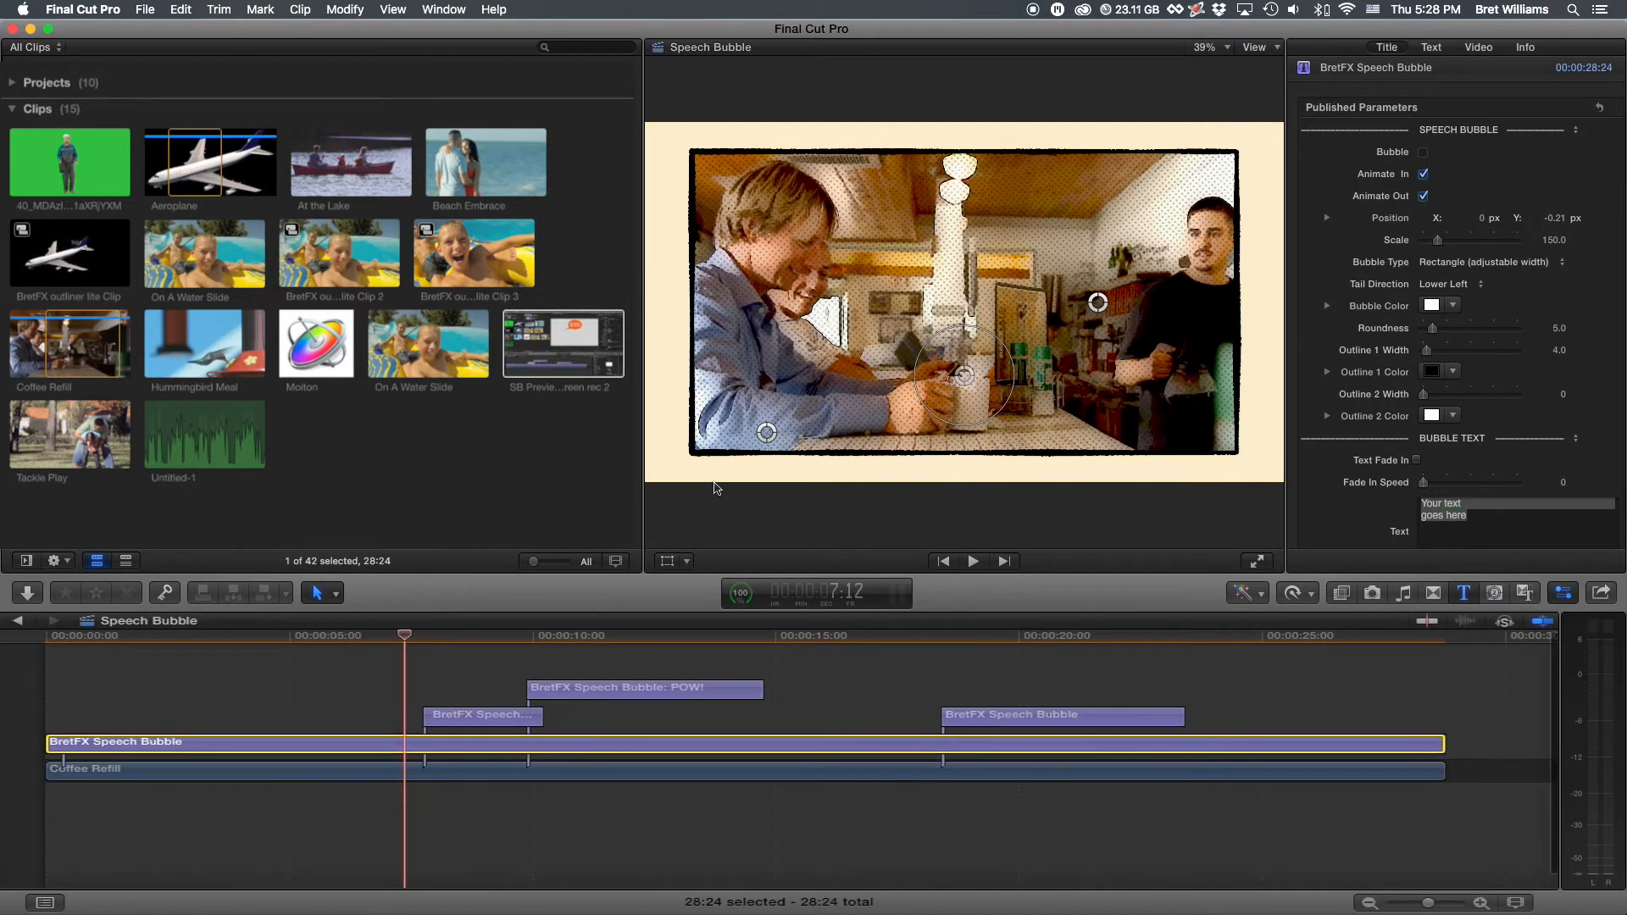
Step: Examine the full-length BretFX Speech Bubble title's published parameters, from the speech bubble settings down to the Panel and Cartoon FX settings
{"action": "scroll", "coordinate": [1372, 391], "scroll_direction": "down", "scroll_amount": 1}
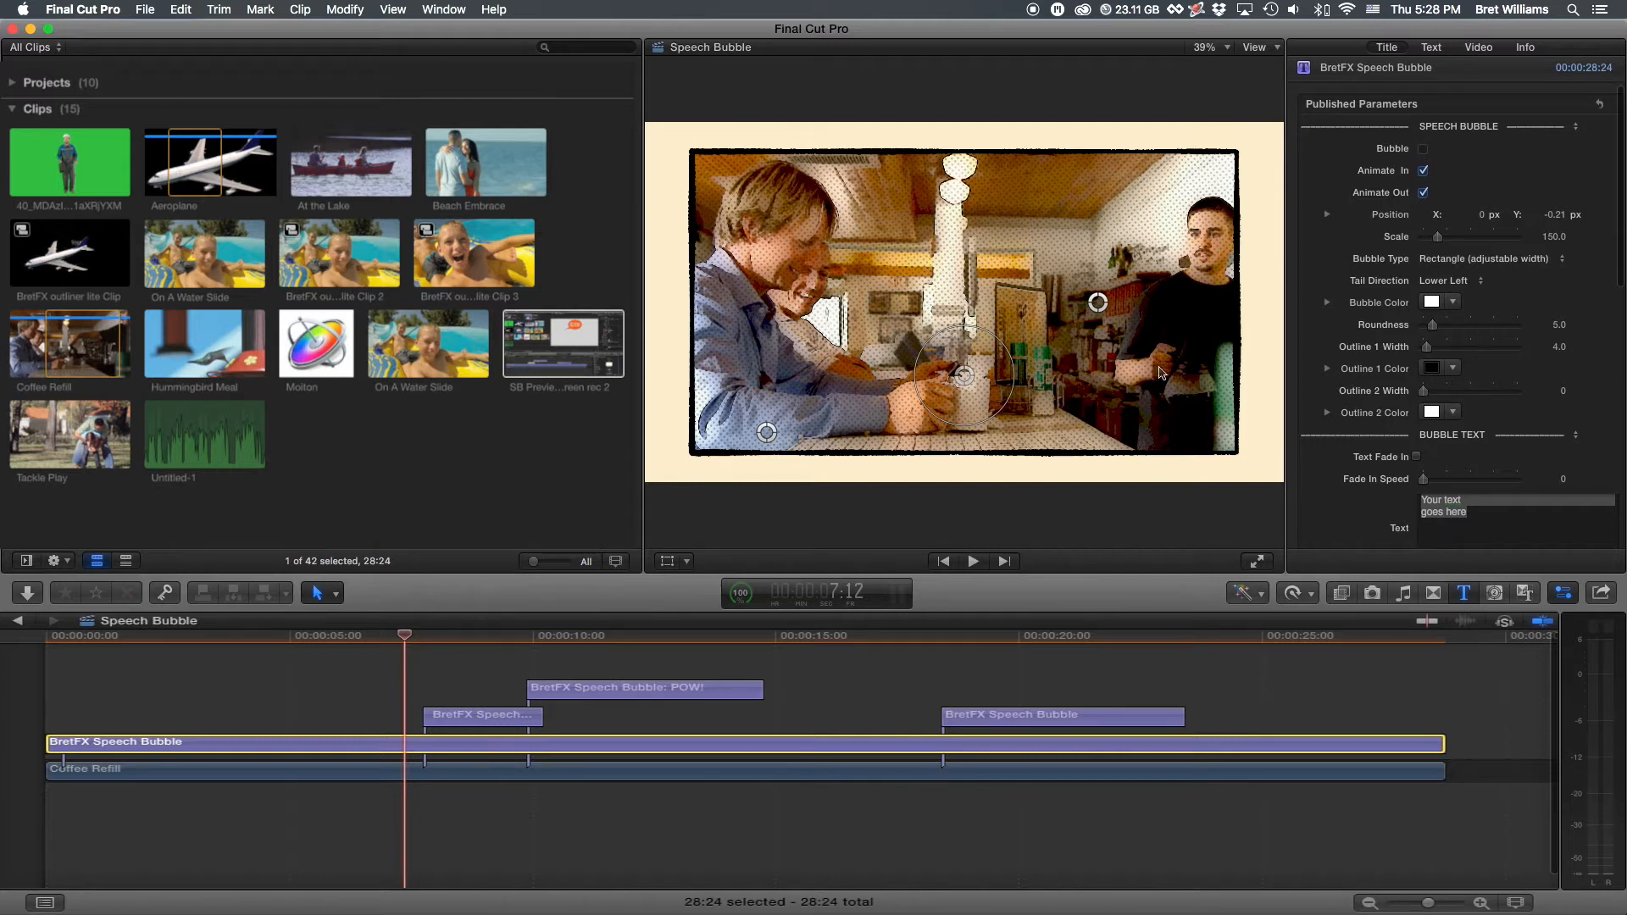
{"action": "scroll", "coordinate": [1477, 378], "scroll_direction": "up", "scroll_amount": 2}
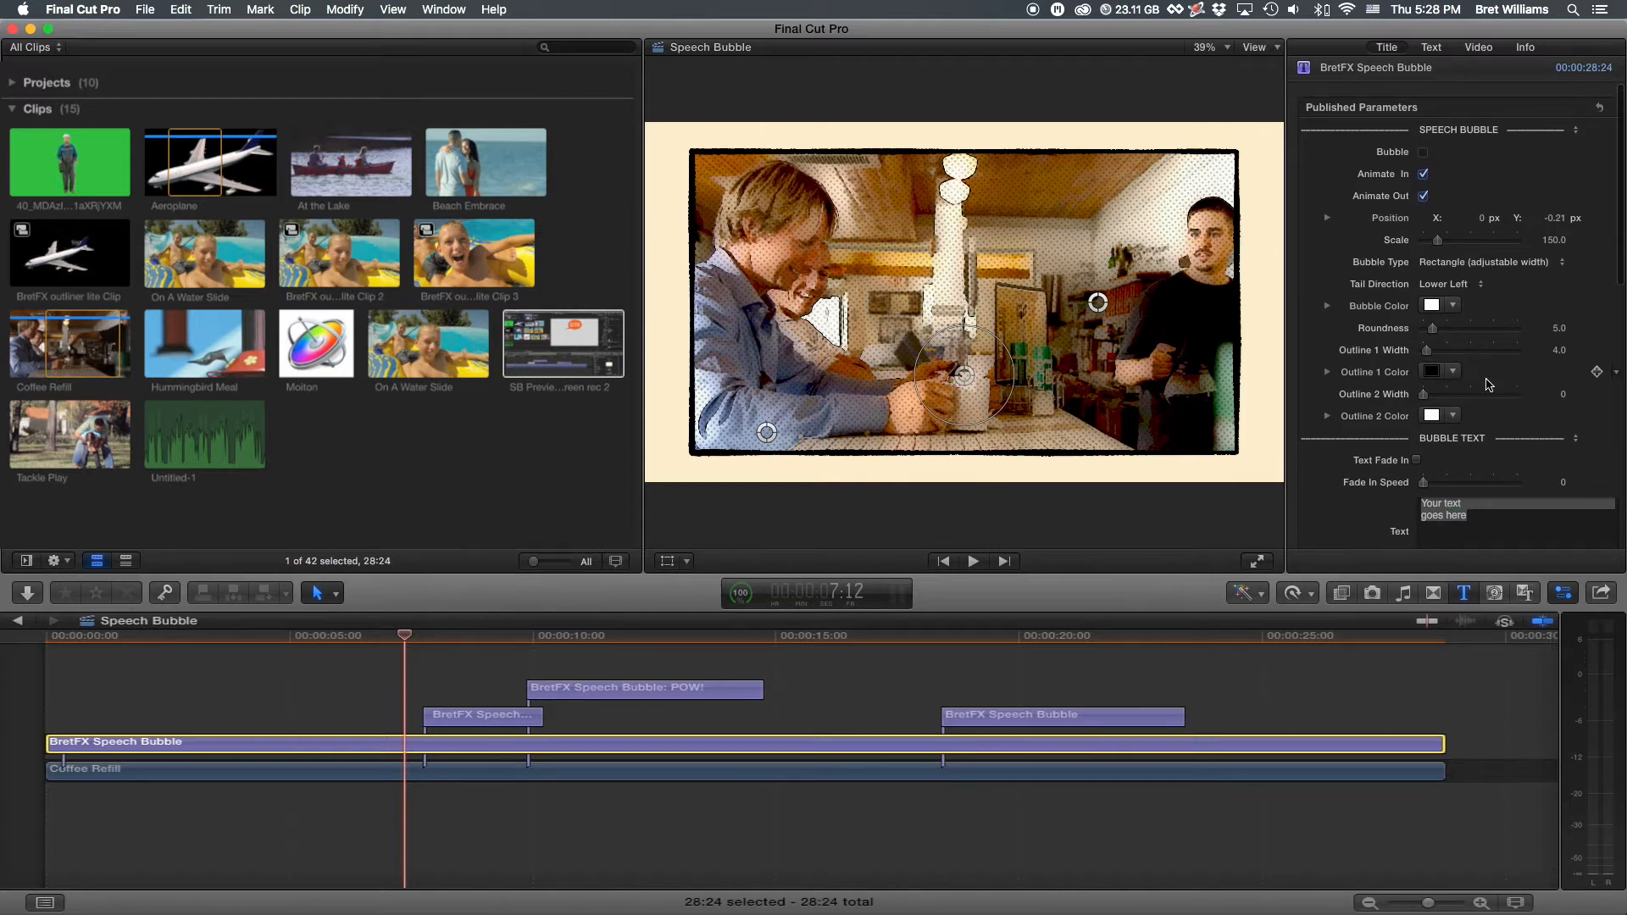
{"action": "scroll", "coordinate": [1504, 400], "scroll_direction": "down", "scroll_amount": 4}
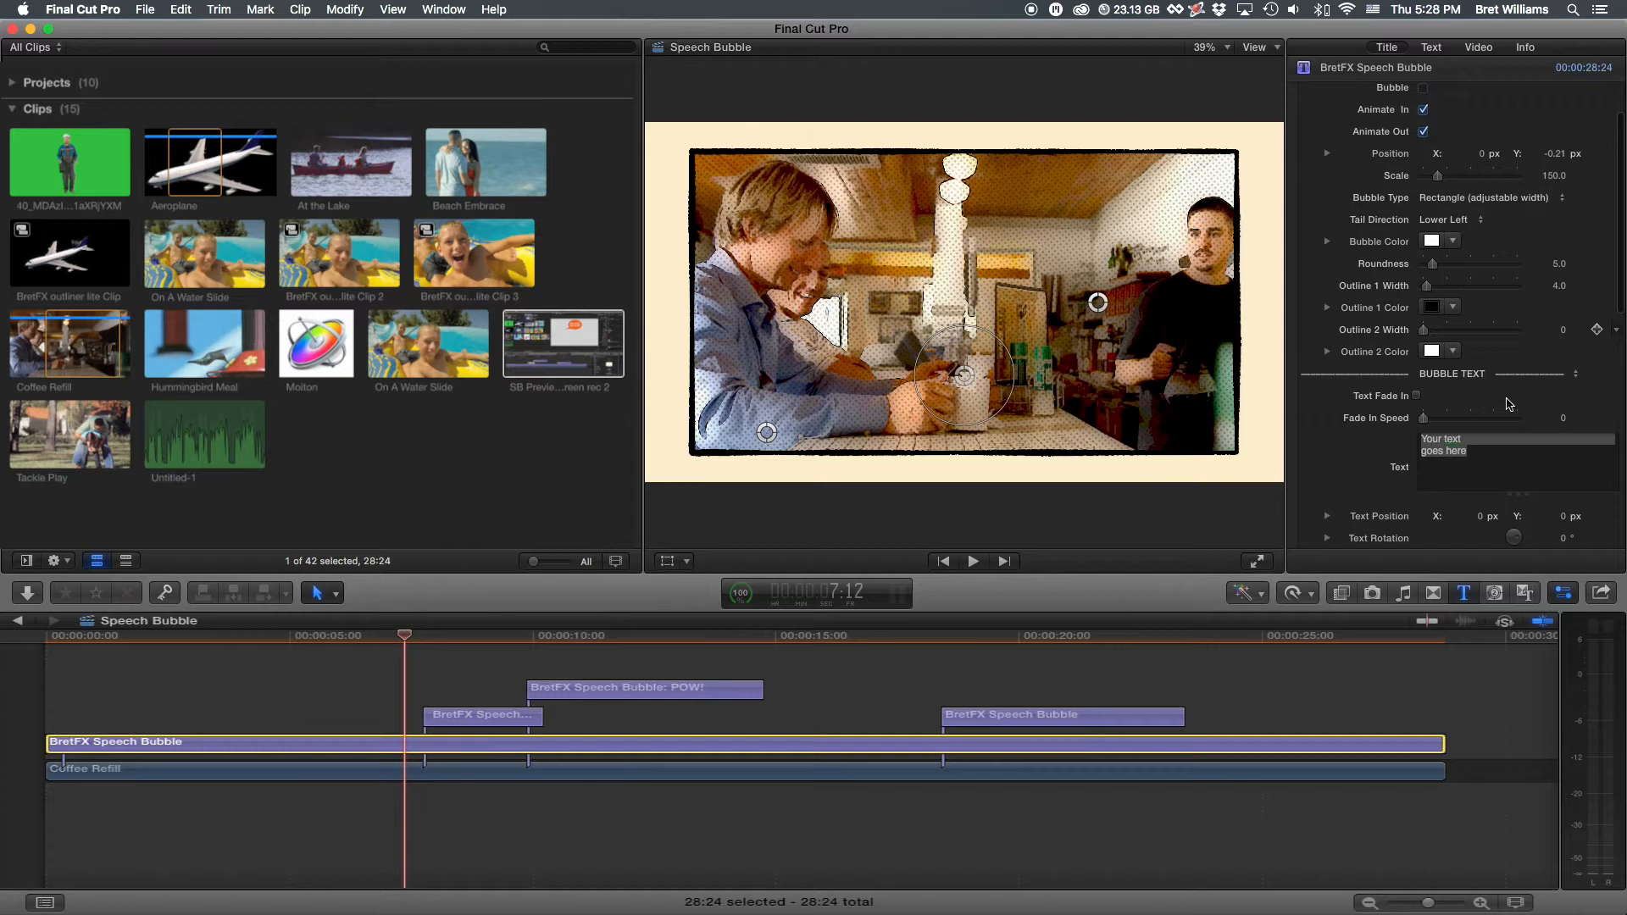
{"action": "scroll", "coordinate": [1509, 404], "scroll_direction": "up", "scroll_amount": 4}
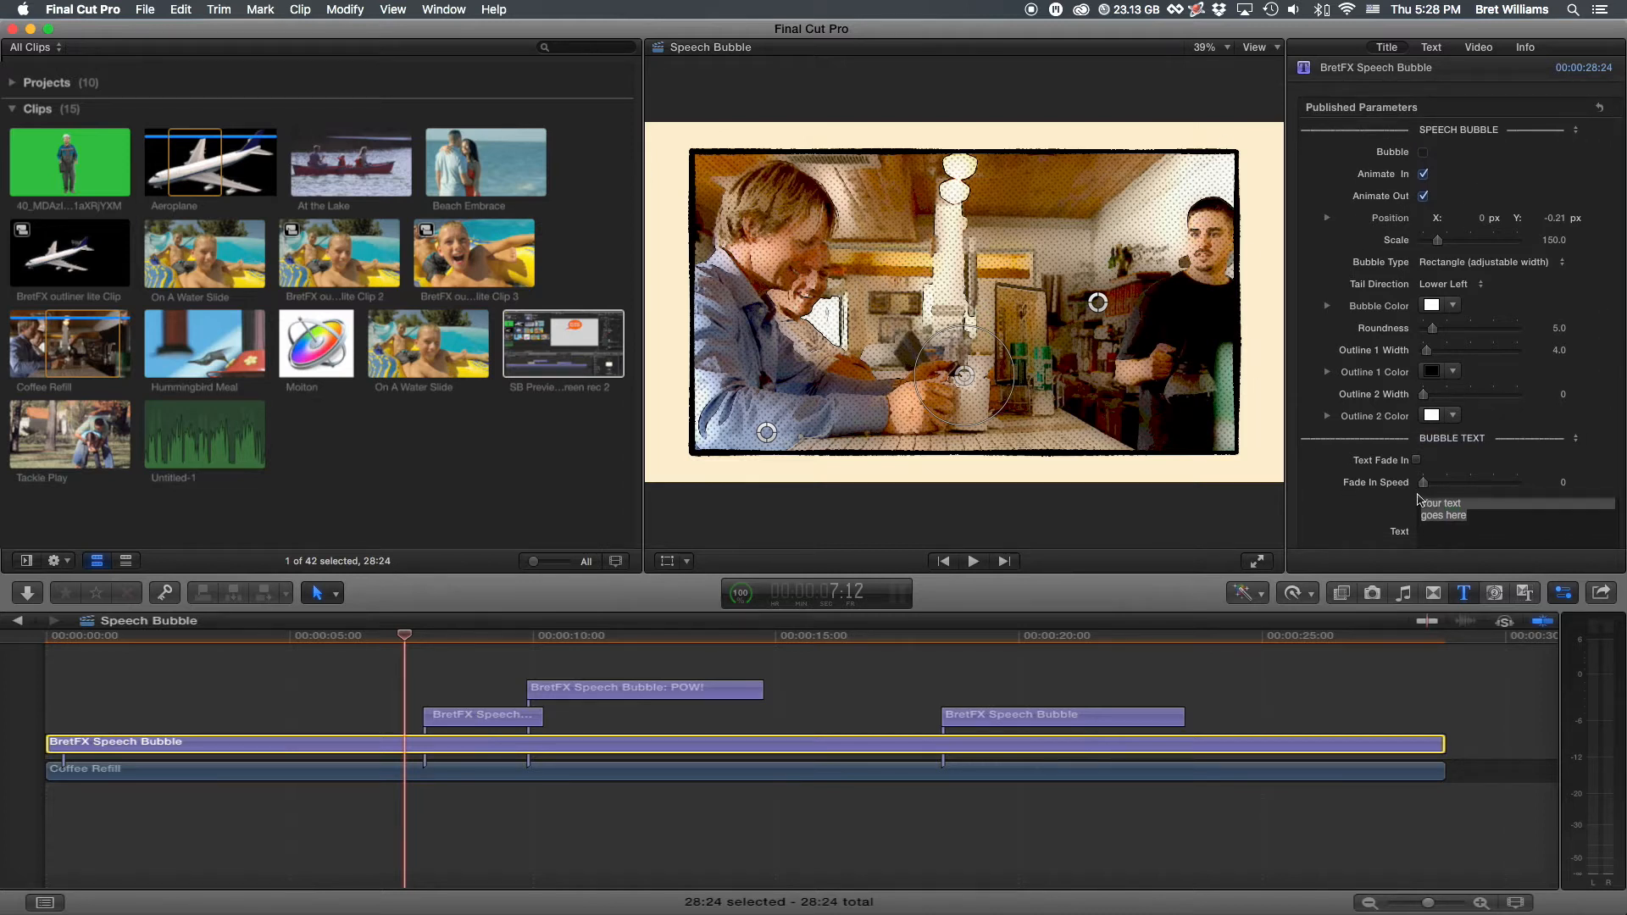
{"action": "scroll", "coordinate": [1499, 363], "scroll_direction": "down", "scroll_amount": 15}
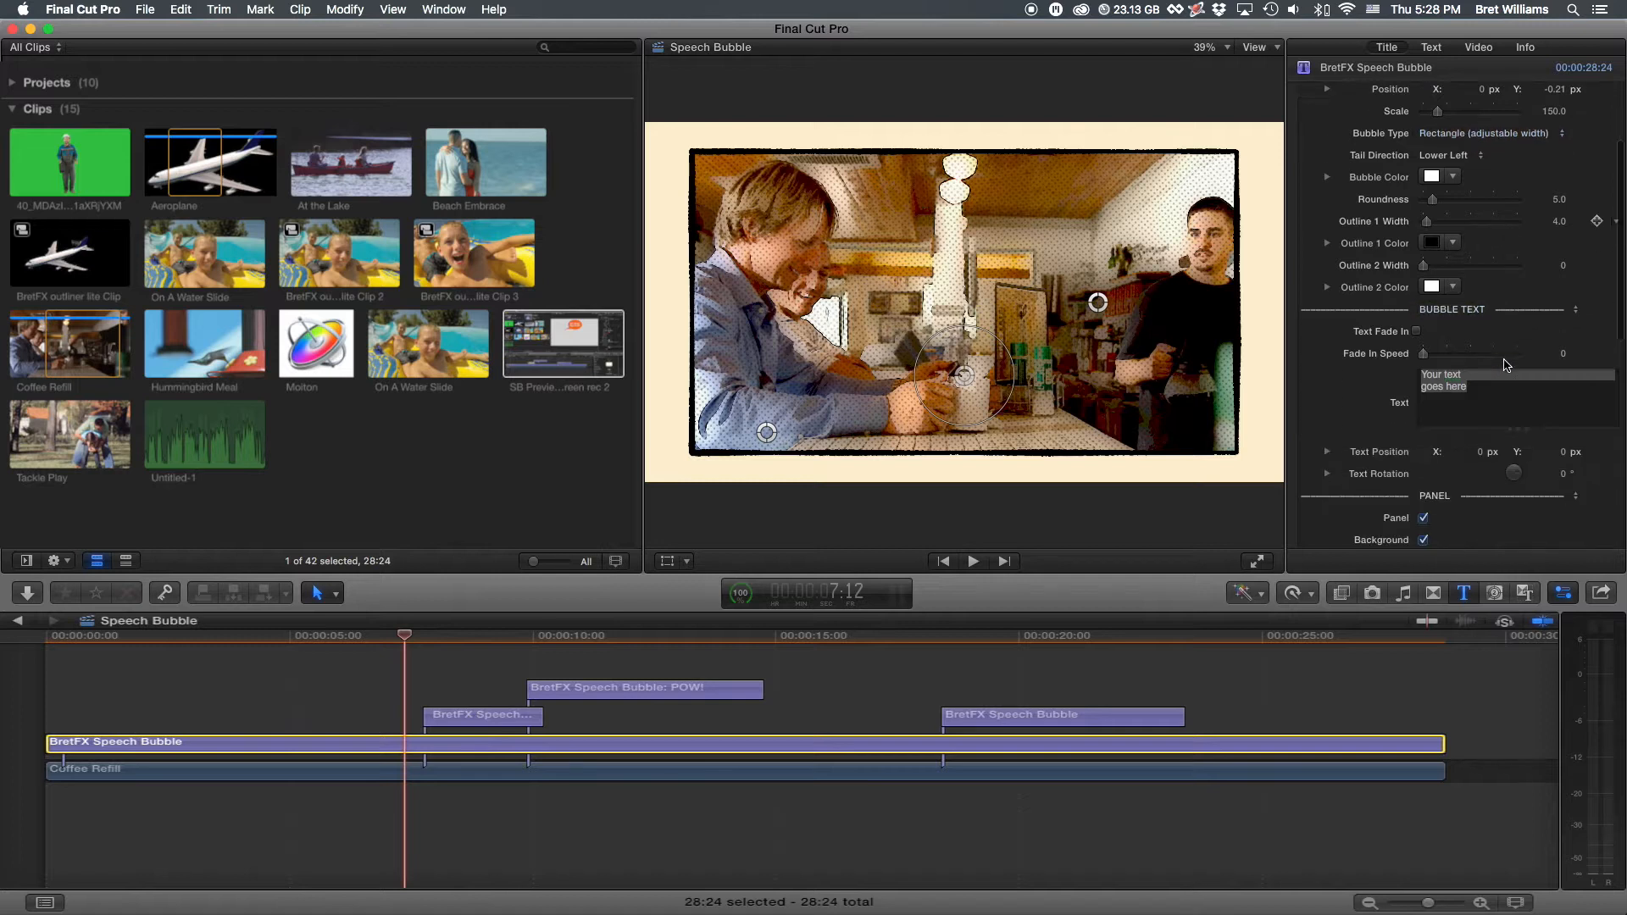
{"action": "scroll", "coordinate": [1506, 365], "scroll_direction": "down", "scroll_amount": 10}
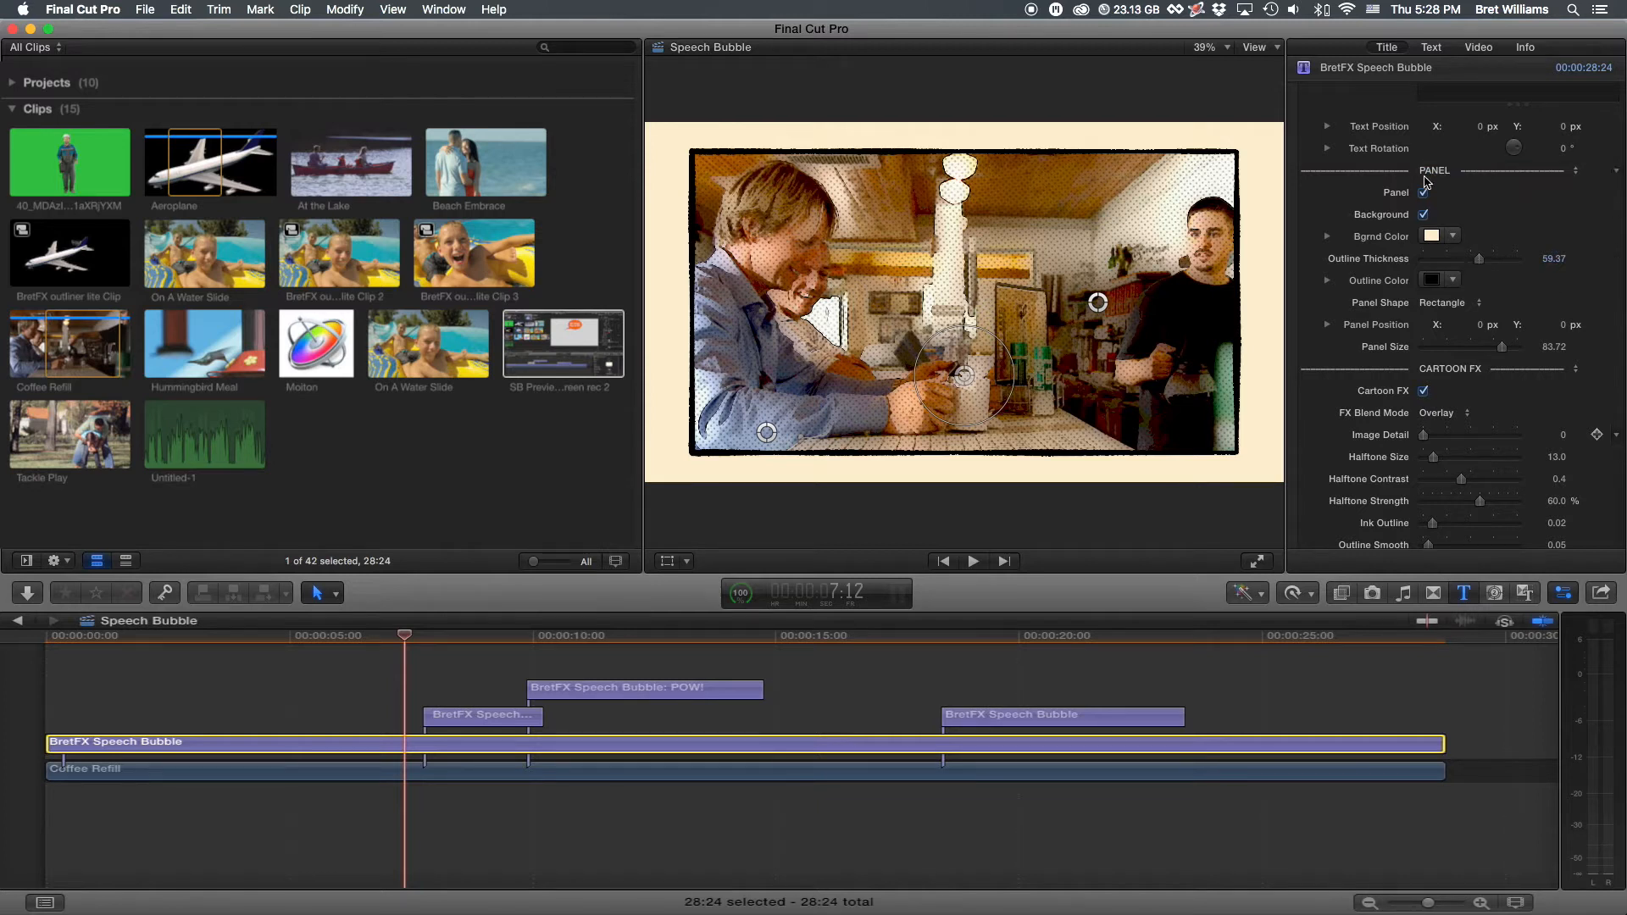
Step: Try the Square, Tall, Wide and Round panel shapes on the full-length Speech Bubble title, finishing on Wide
{"action": "left_click", "coordinate": [1447, 302]}
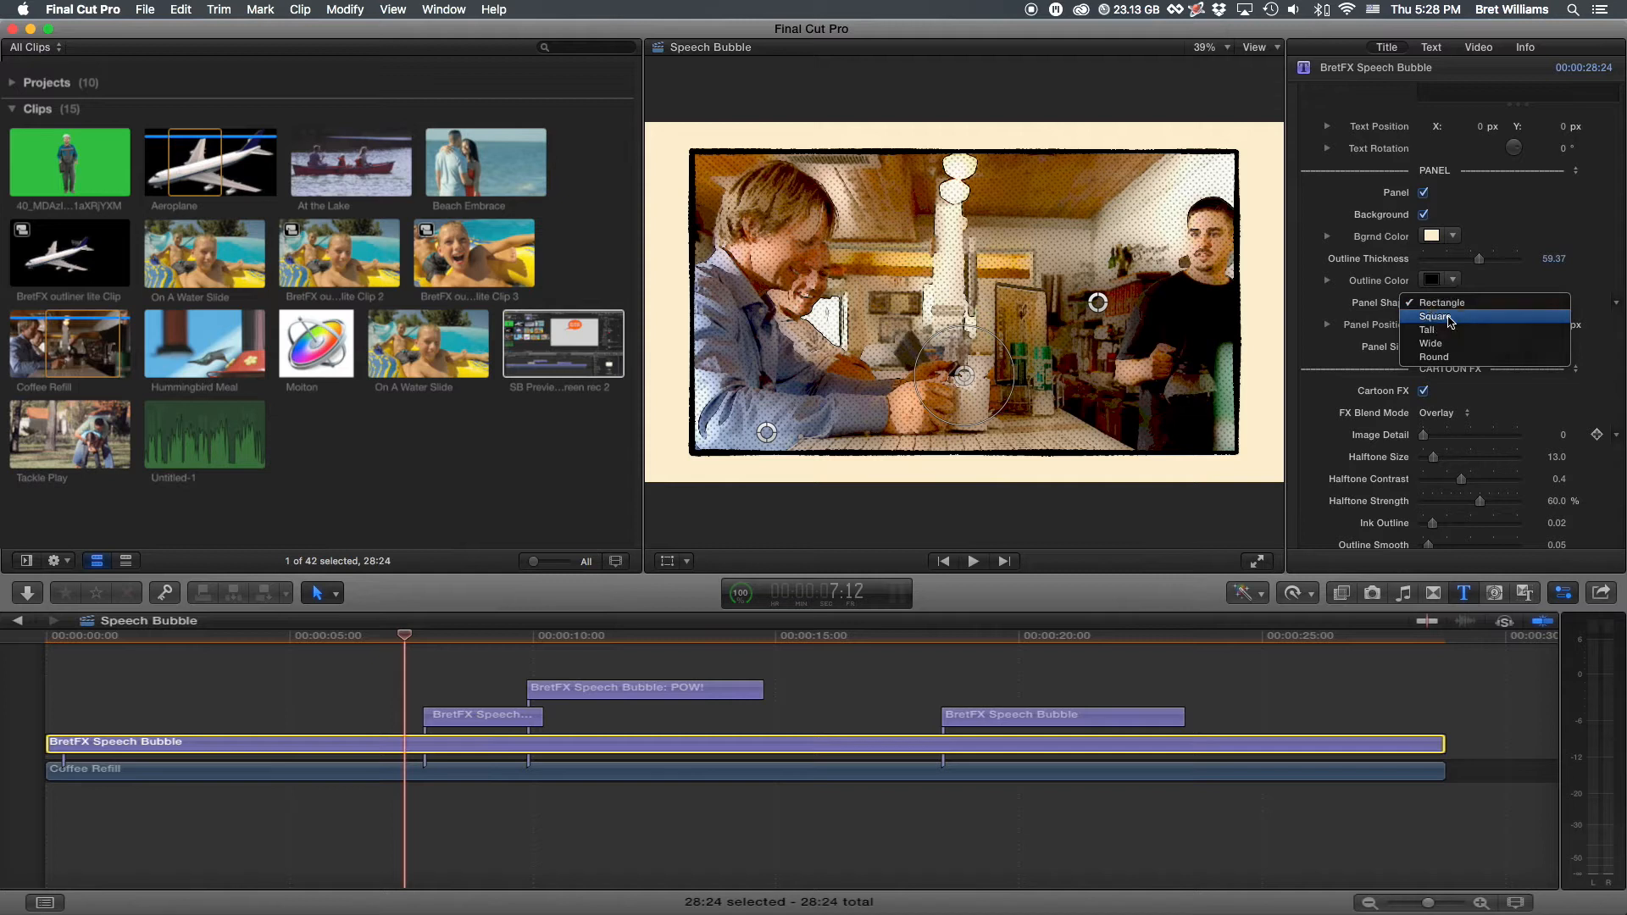
{"action": "left_click", "coordinate": [1449, 316]}
{"action": "left_click", "coordinate": [1443, 305]}
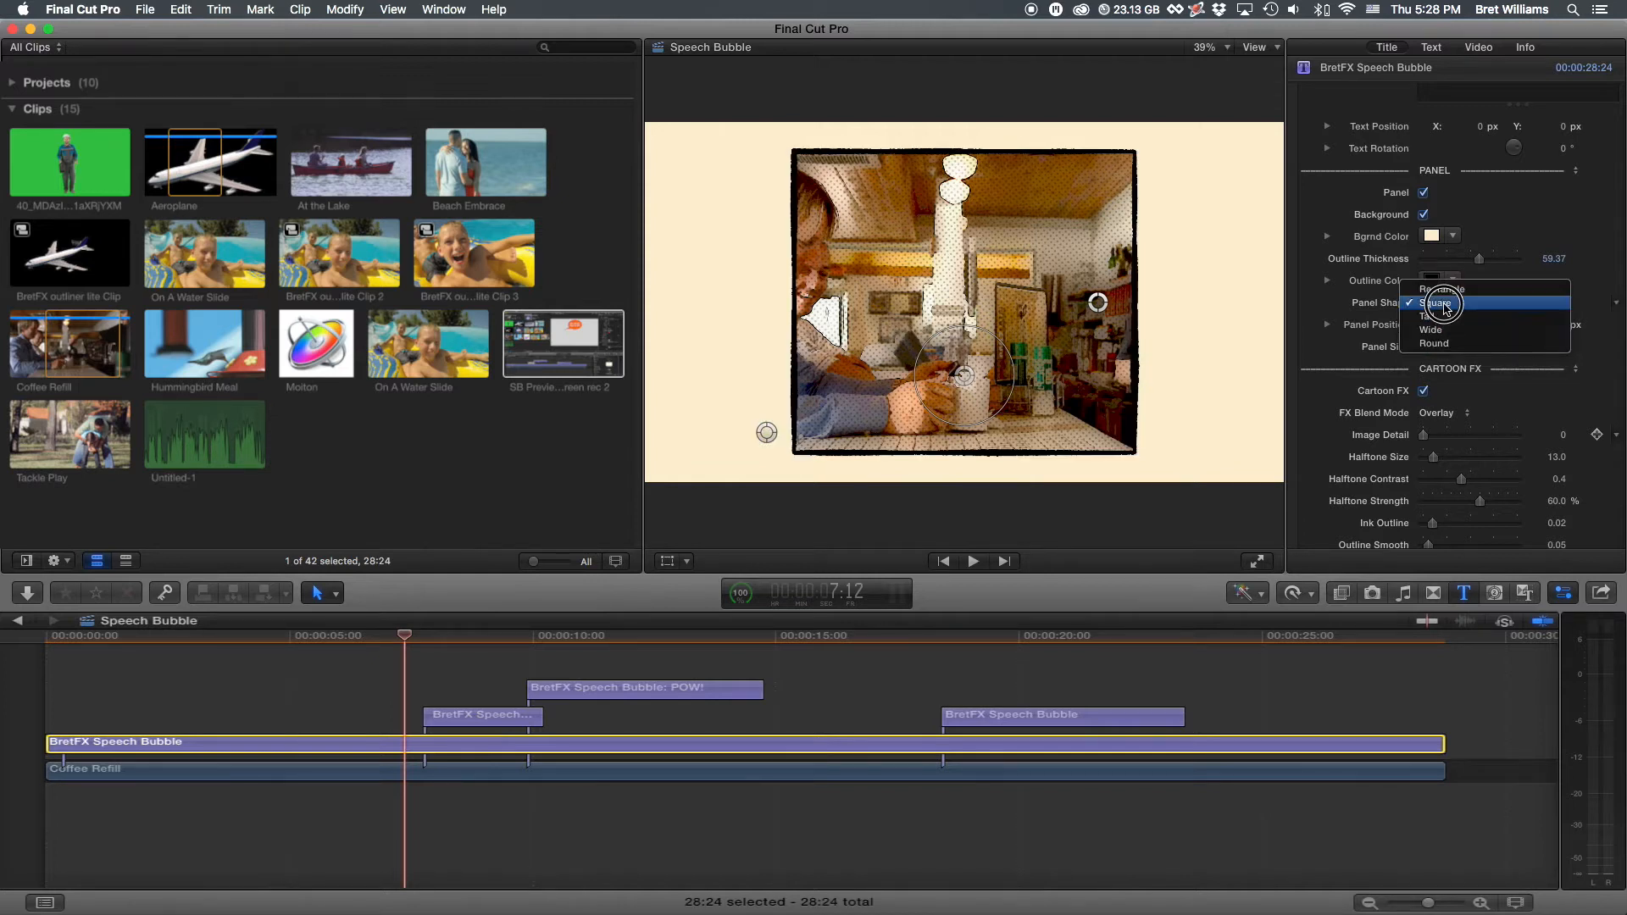
{"action": "left_click", "coordinate": [1443, 316]}
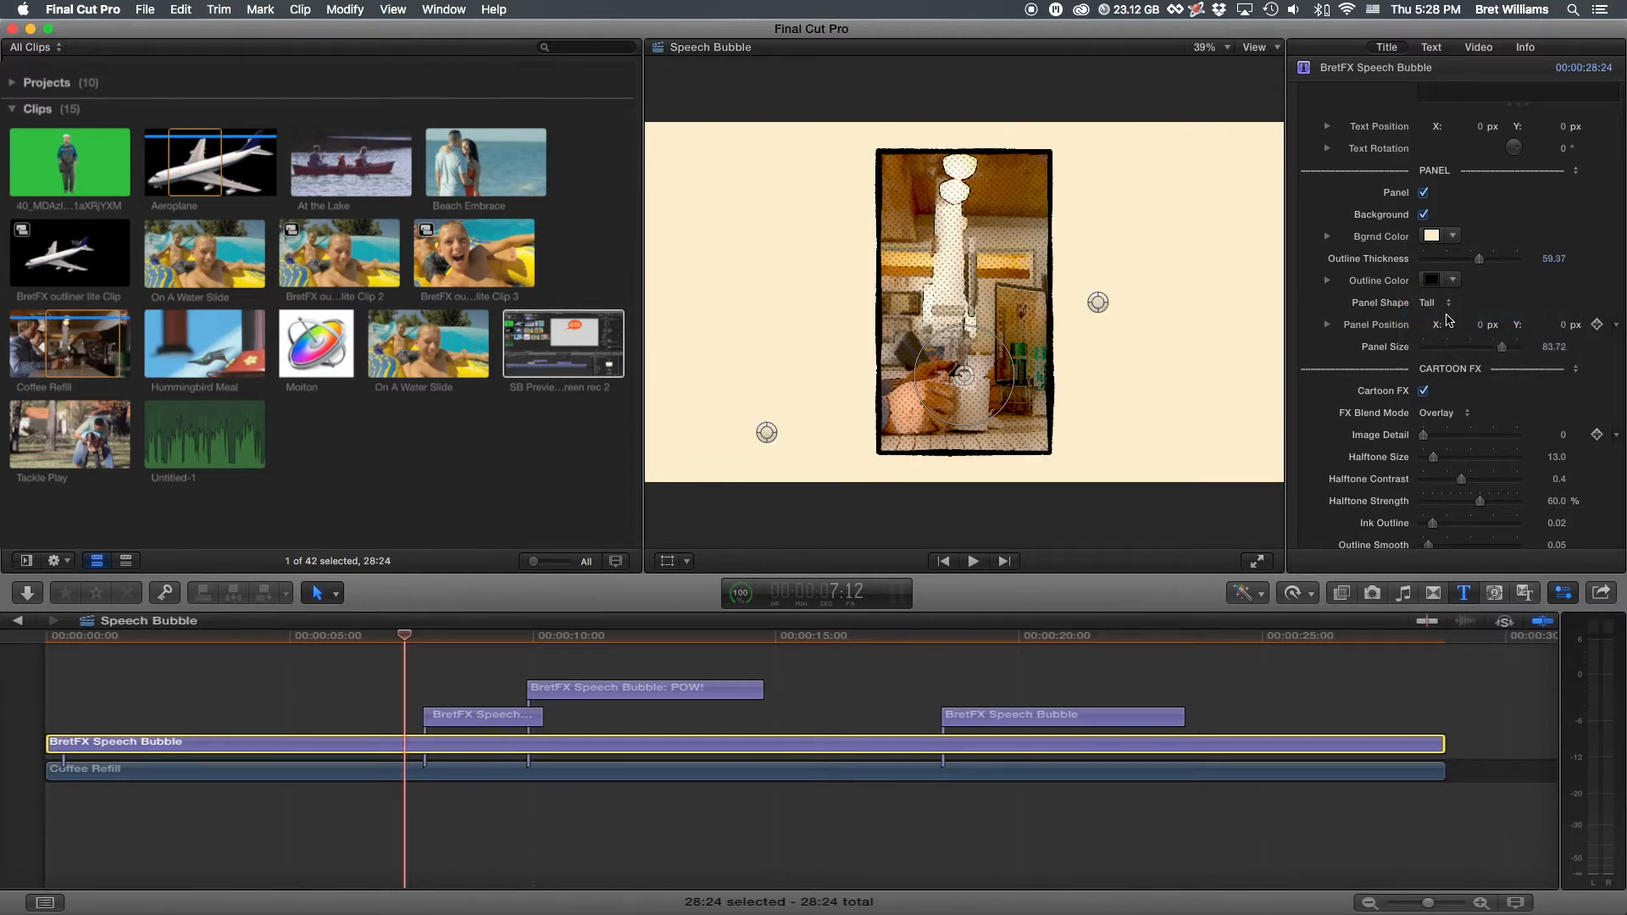
{"action": "left_click", "coordinate": [1440, 303]}
{"action": "left_click", "coordinate": [1435, 325]}
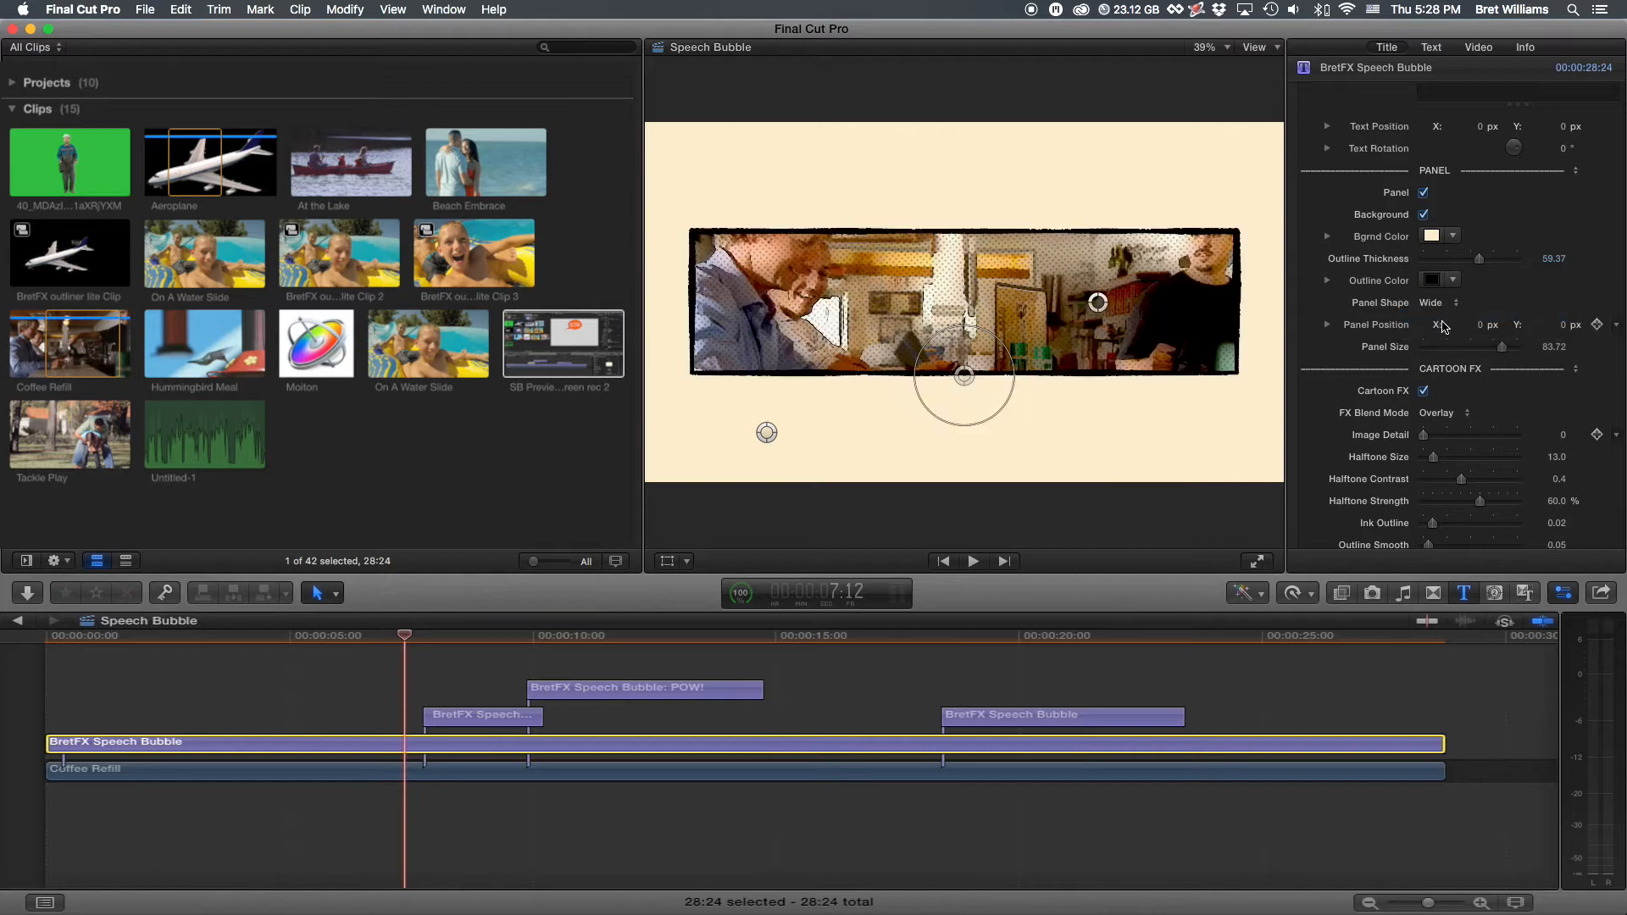
{"action": "left_click", "coordinate": [1440, 303]}
{"action": "left_click", "coordinate": [1438, 324]}
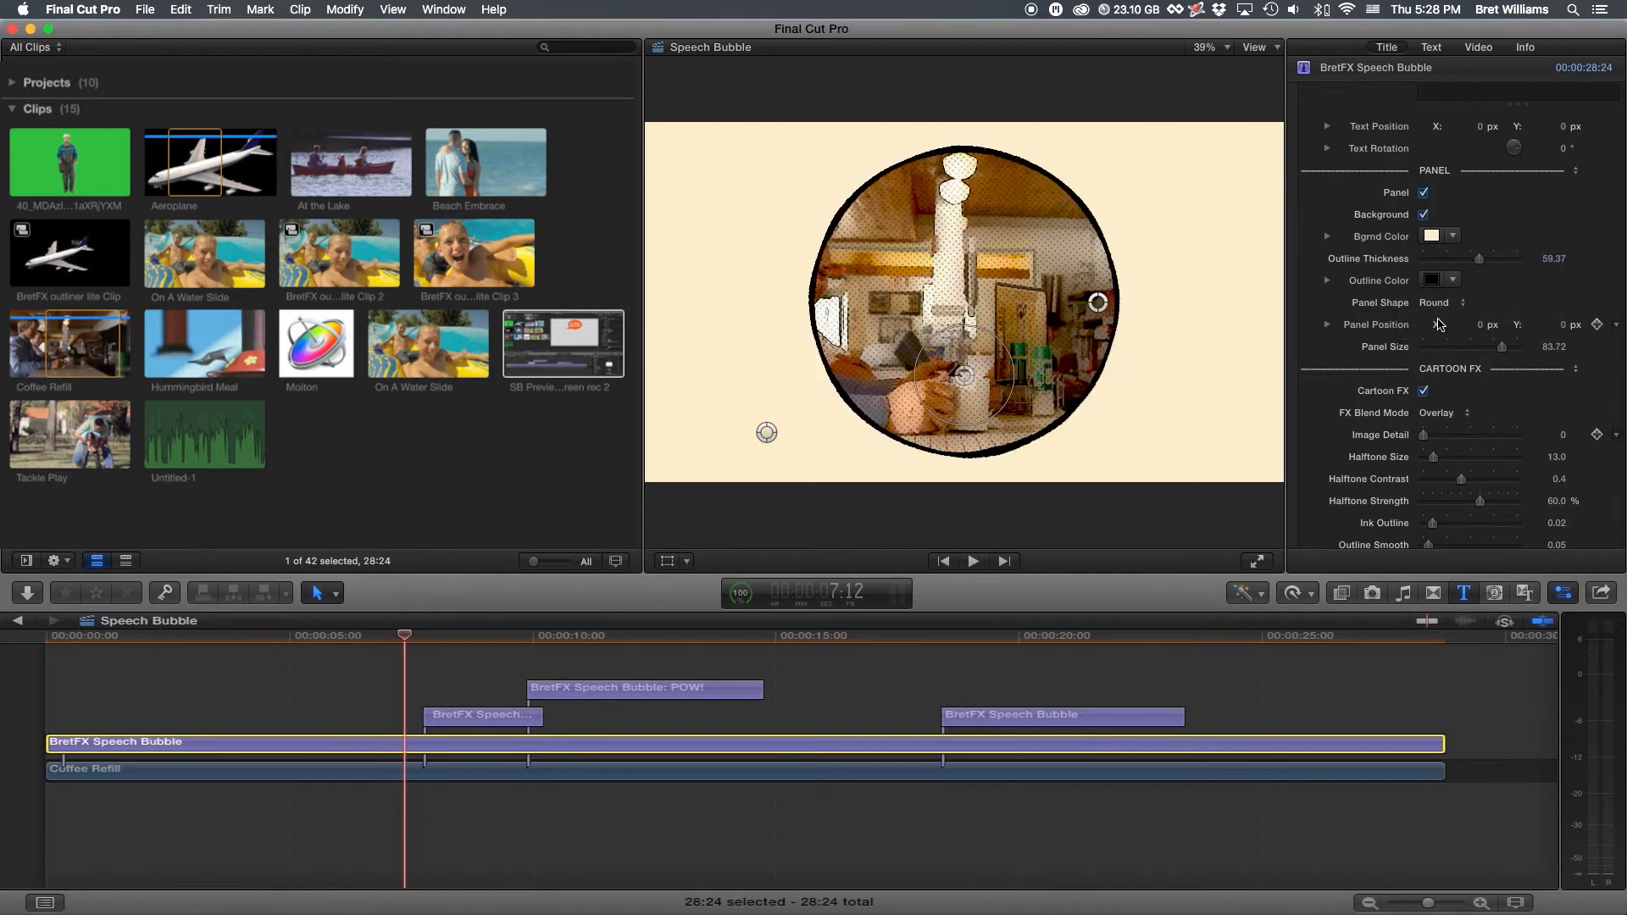
{"action": "left_click", "coordinate": [1440, 303]}
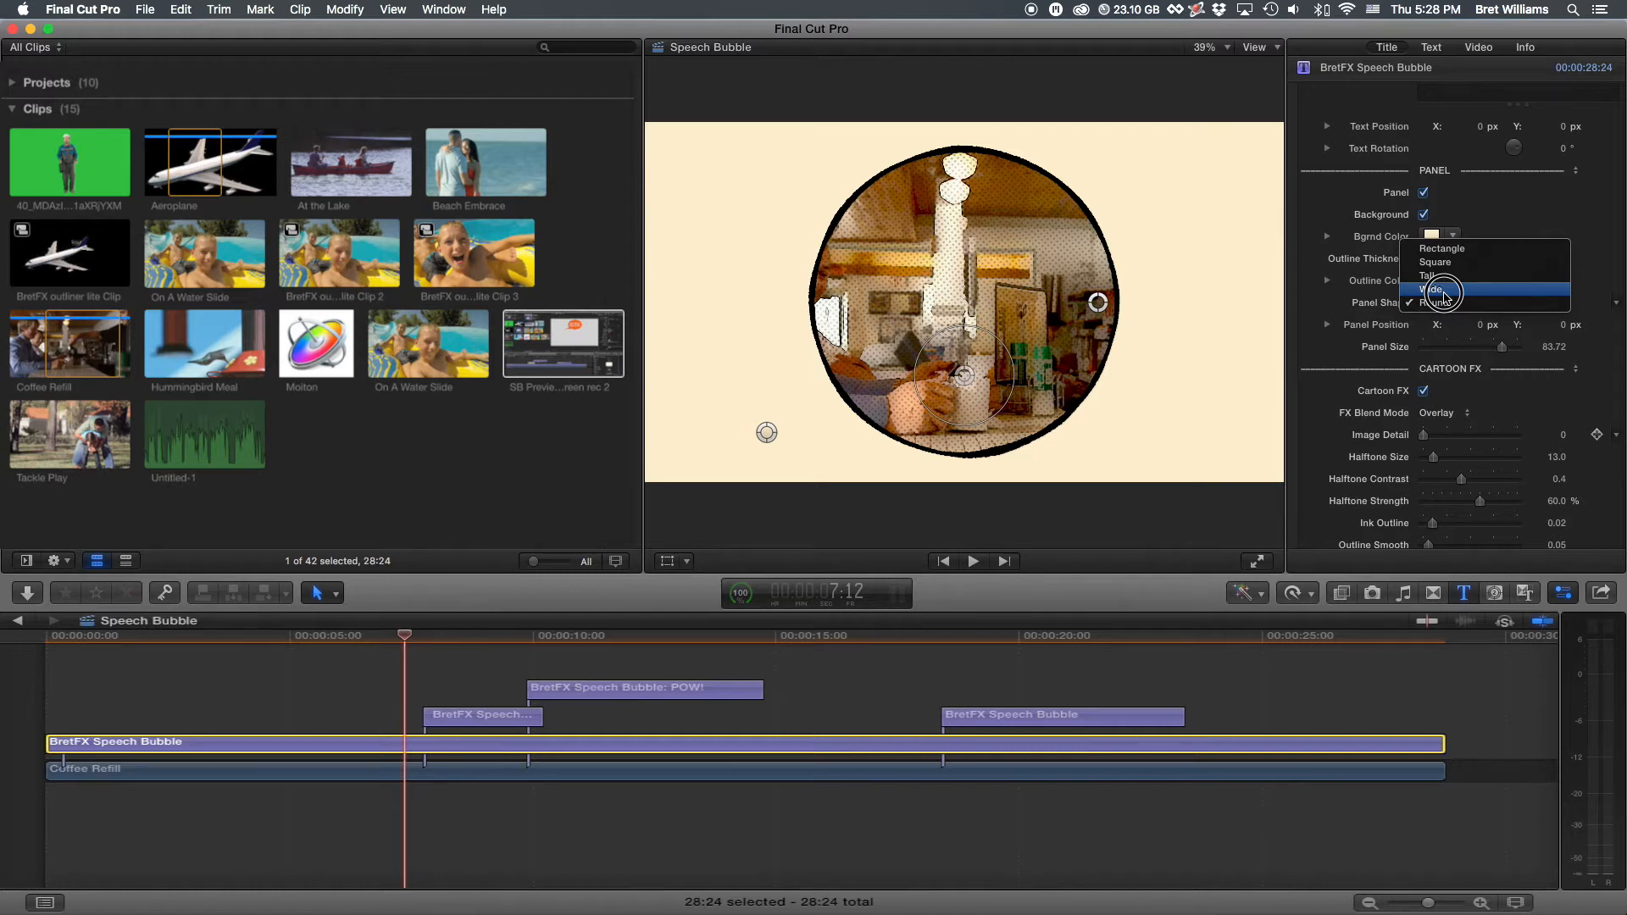
{"action": "left_click", "coordinate": [1444, 290]}
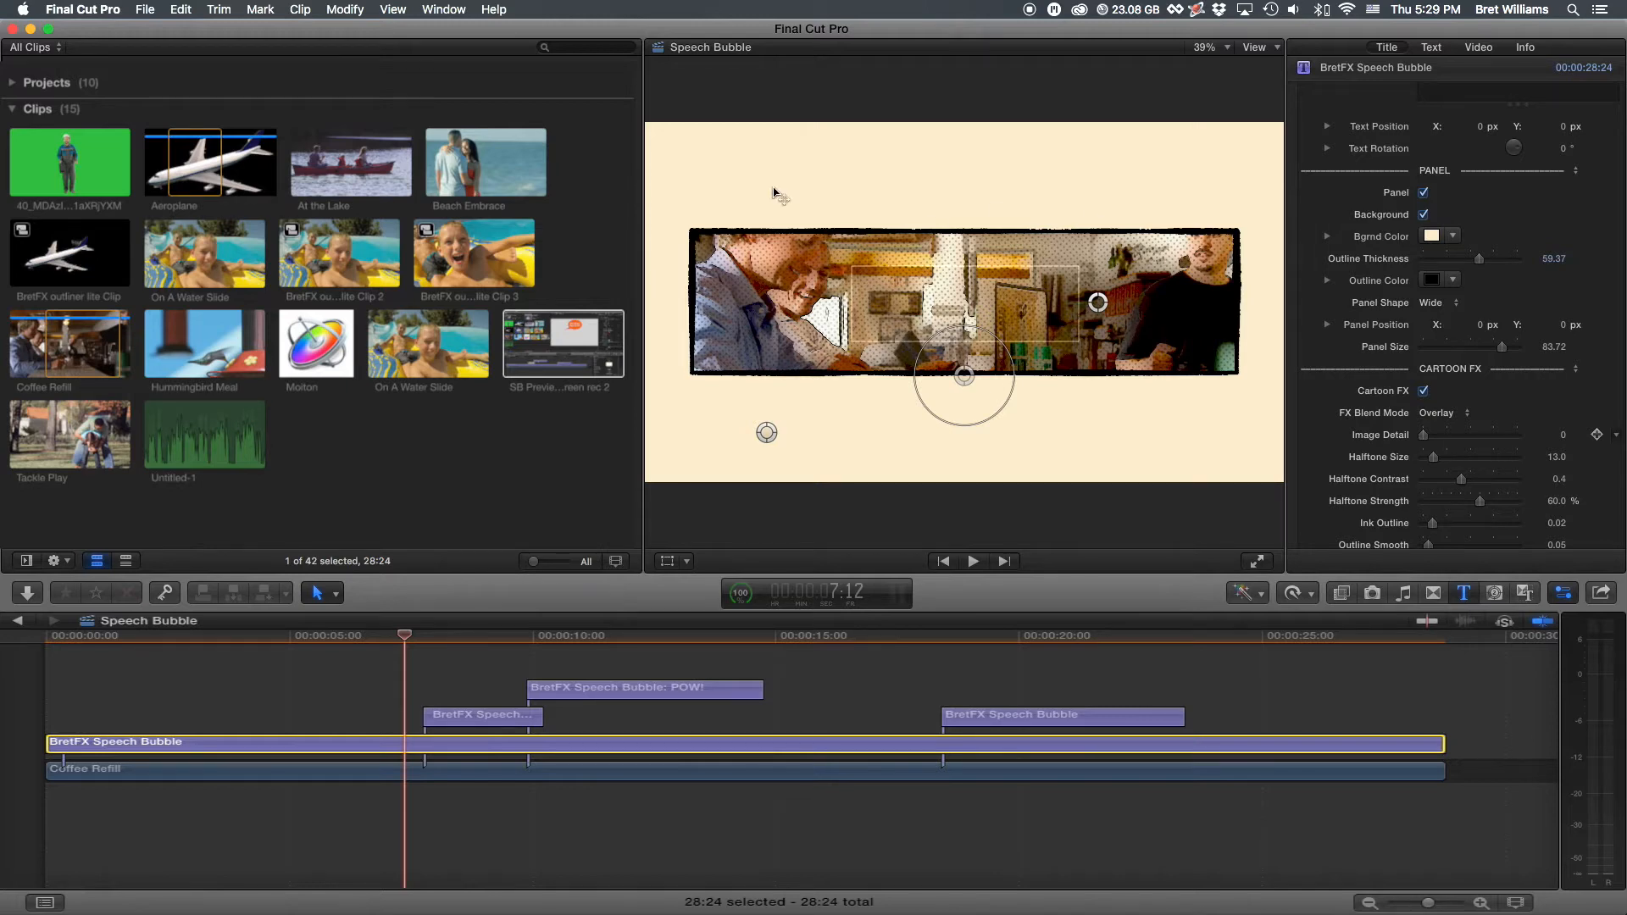
Step: Reposition the Coffee Refill footage lower in the Wide panel with Transform, to about X 9.2, Y -149.2 px at 7:03
{"action": "left_click_drag", "start_coordinate": [404, 635], "coordinate": [391, 641]}
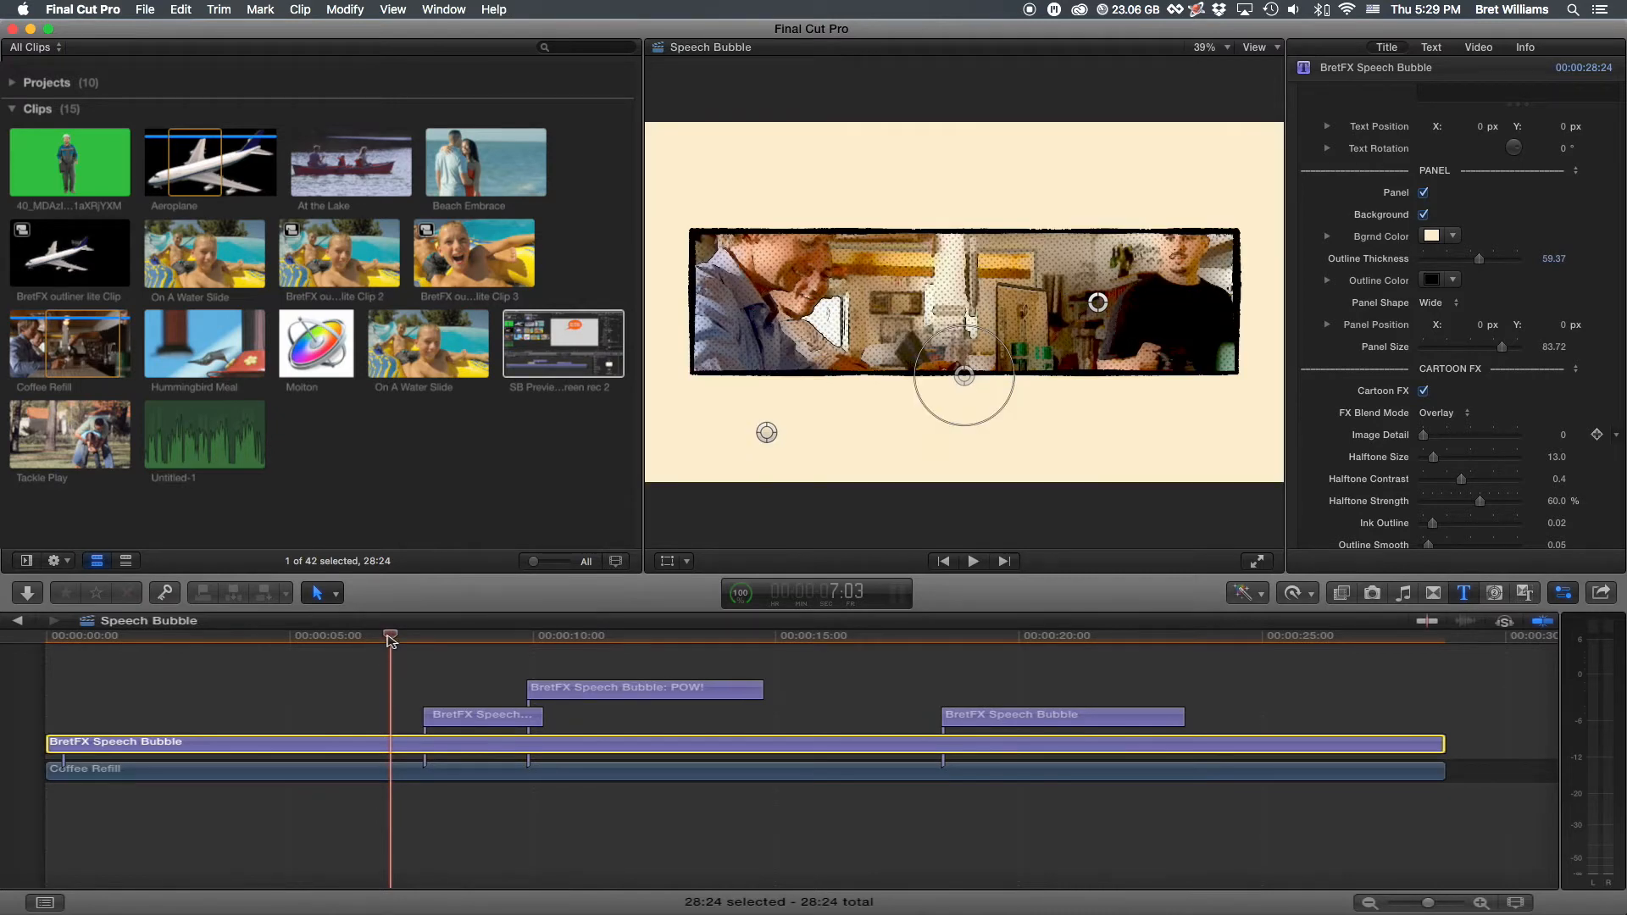
{"action": "left_click", "coordinate": [388, 778]}
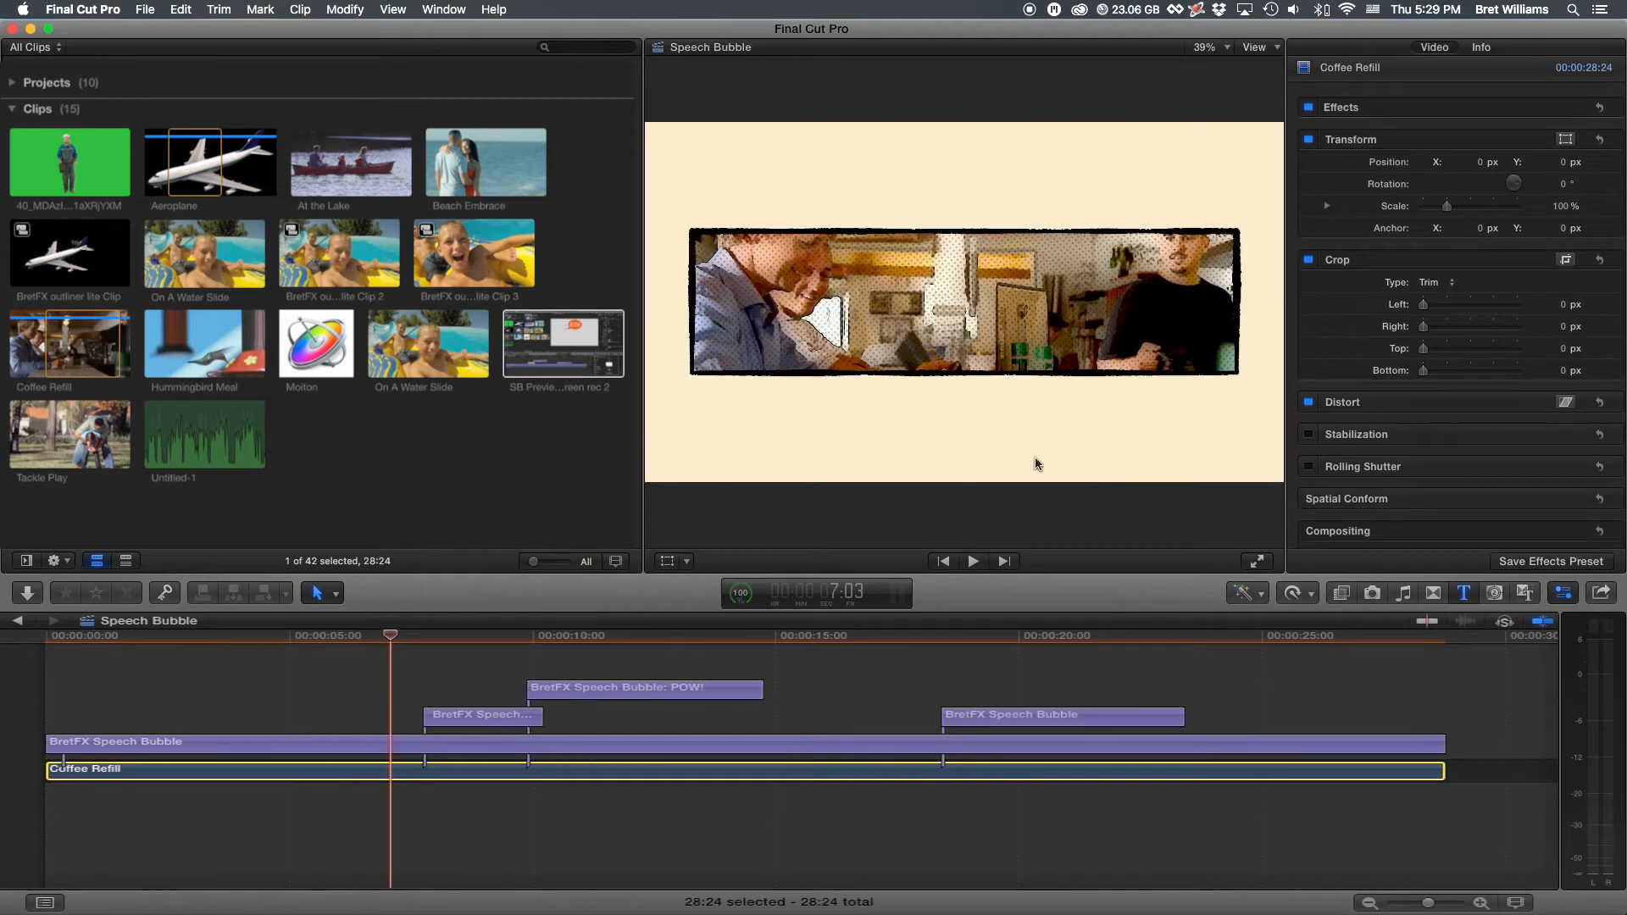
{"action": "key", "text": "shift+t"}
{"action": "left_click_drag", "start_coordinate": [971, 341], "coordinate": [971, 388]}
Step: Play the sequence from 7:23 and check how the speech bubbles overlap the Wide panel, returning to about 8:06
{"action": "mouse_move", "coordinate": [440, 645]}
{"action": "left_mouse_down"}
{"action": "mouse_move", "coordinate": [593, 652]}
{"action": "mouse_move", "coordinate": [426, 664]}
{"action": "left_mouse_up"}
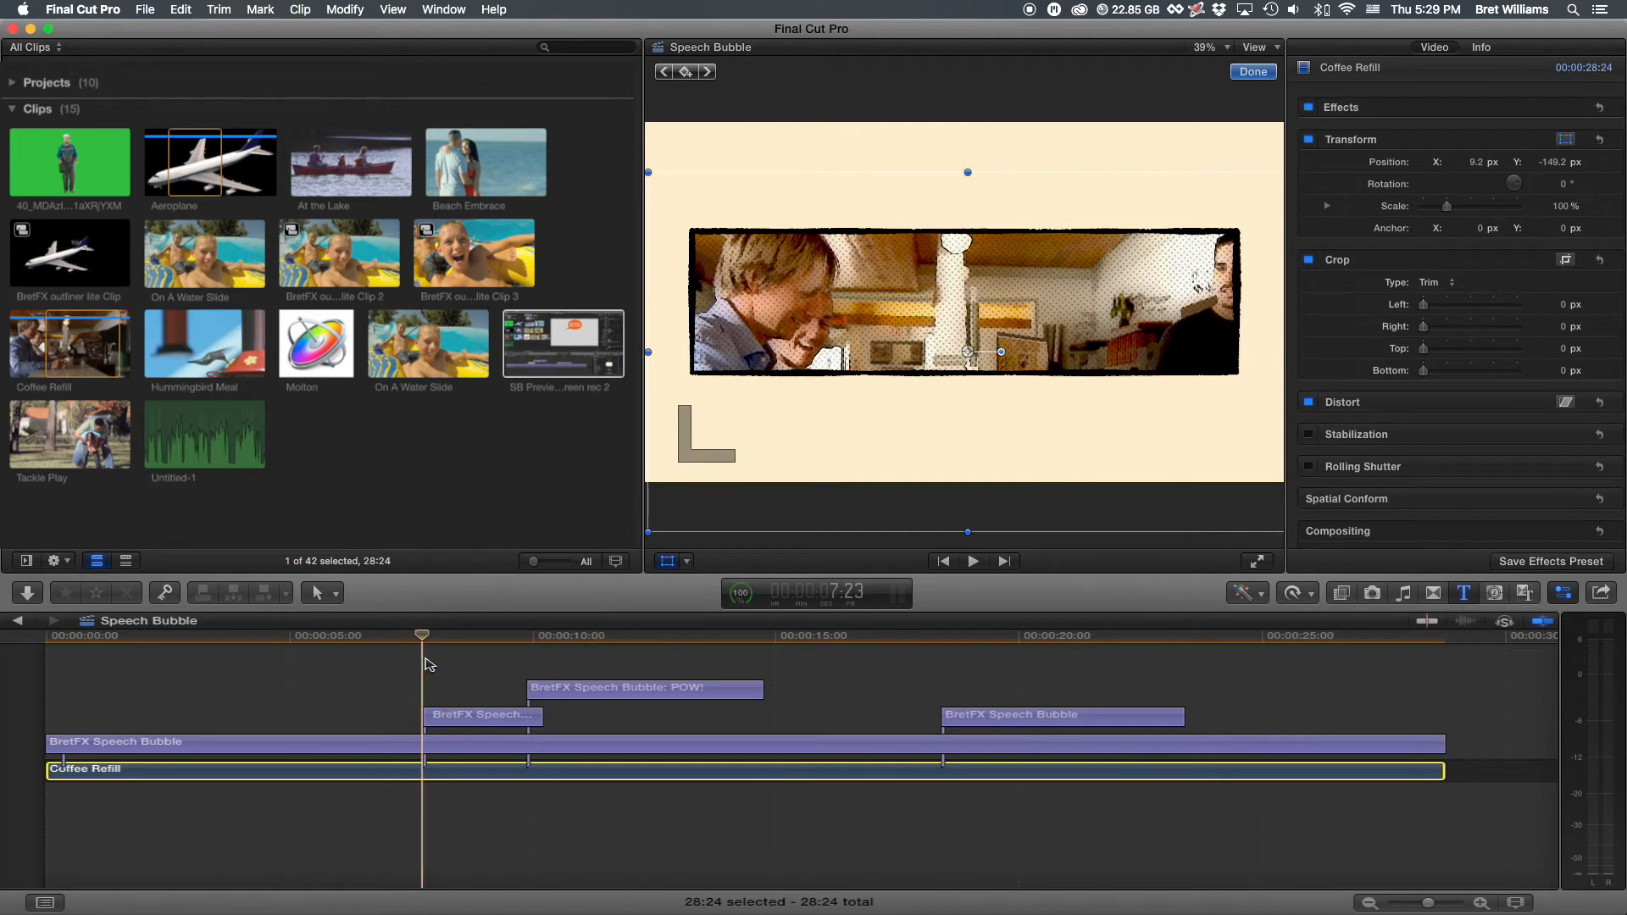
{"action": "key", "text": "space"}
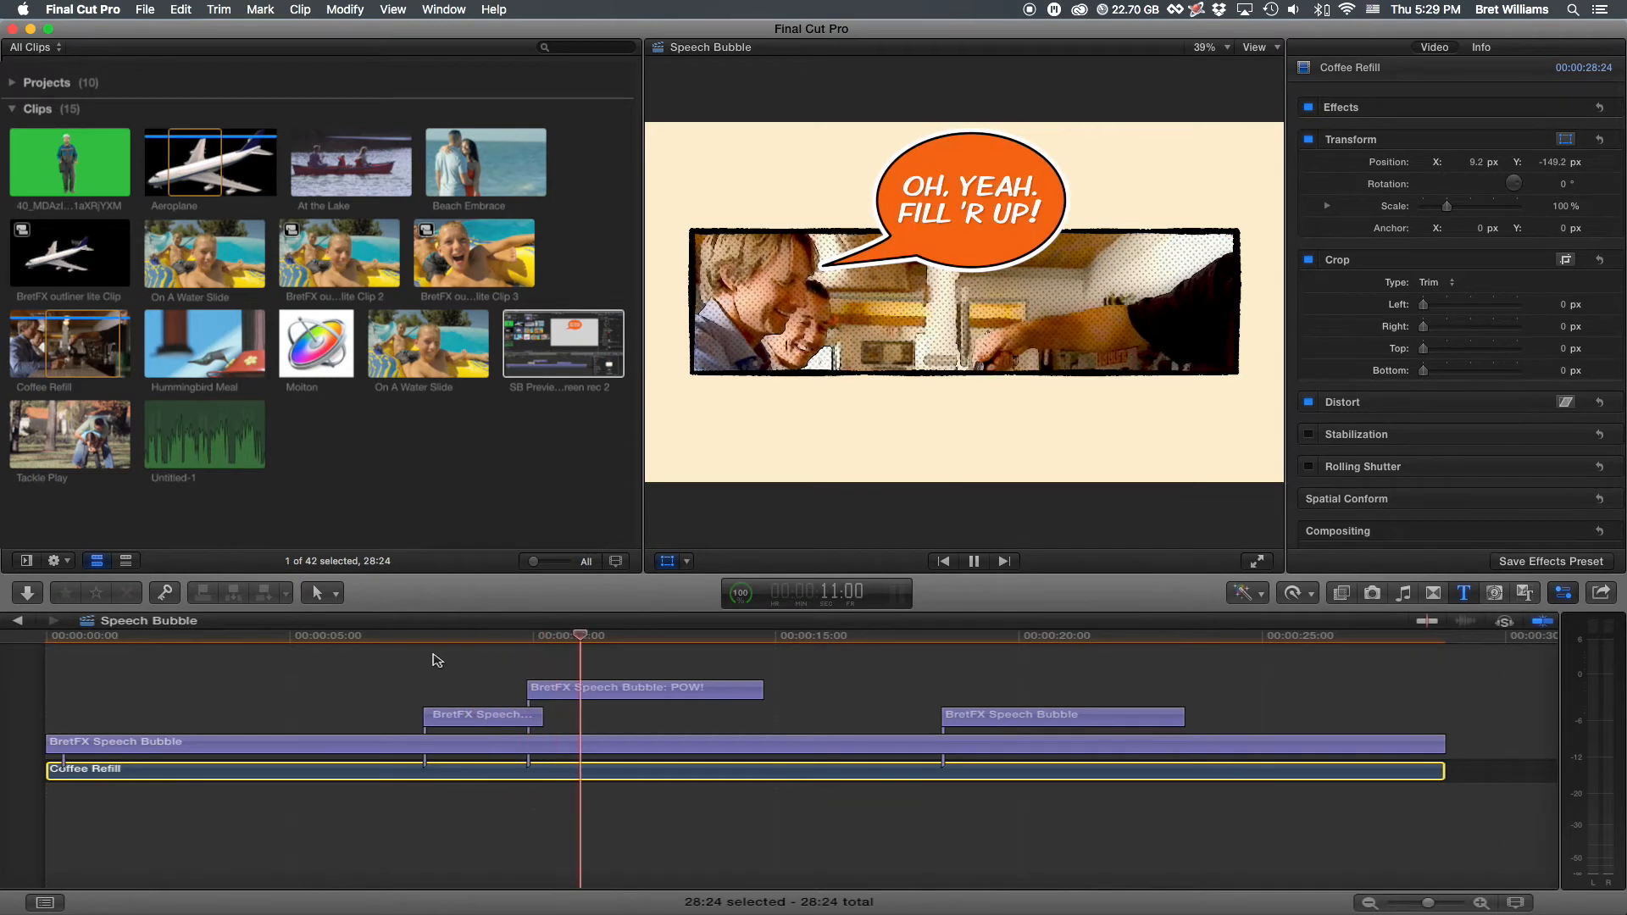
{"action": "mouse_move", "coordinate": [422, 648]}
{"action": "left_mouse_down"}
{"action": "mouse_move", "coordinate": [525, 649]}
{"action": "mouse_move", "coordinate": [424, 651]}
{"action": "mouse_move", "coordinate": [447, 639]}
{"action": "left_mouse_up"}
{"action": "left_click", "coordinate": [521, 721]}
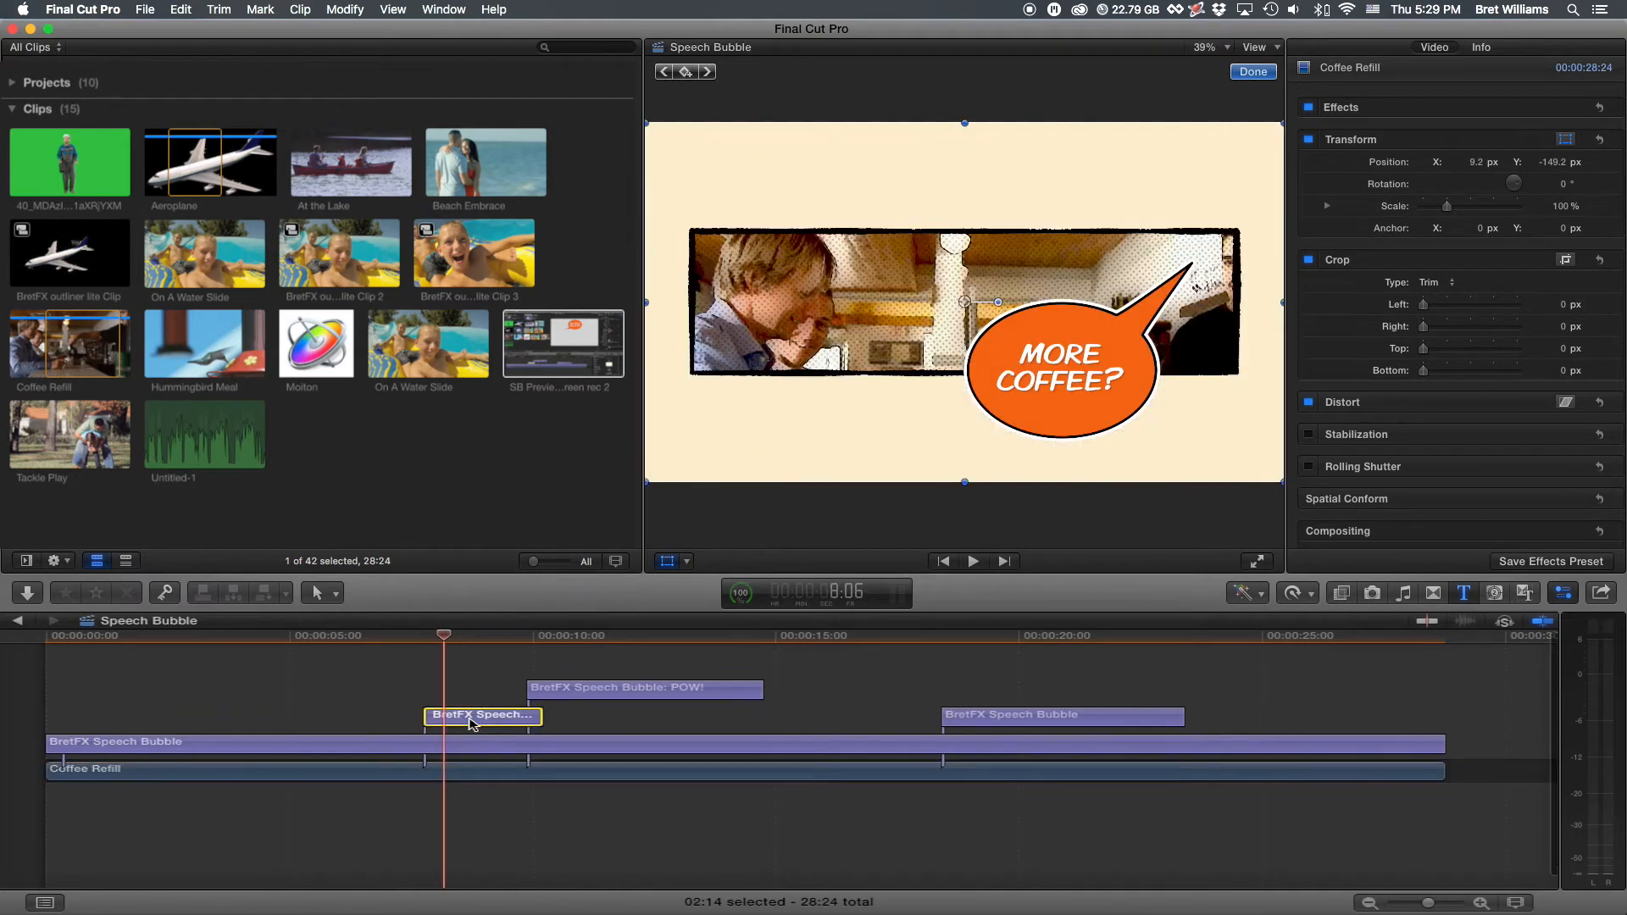
Step: Set the full-length Speech Bubble title's panel shape back to Rectangle
{"action": "left_click", "coordinate": [455, 746]}
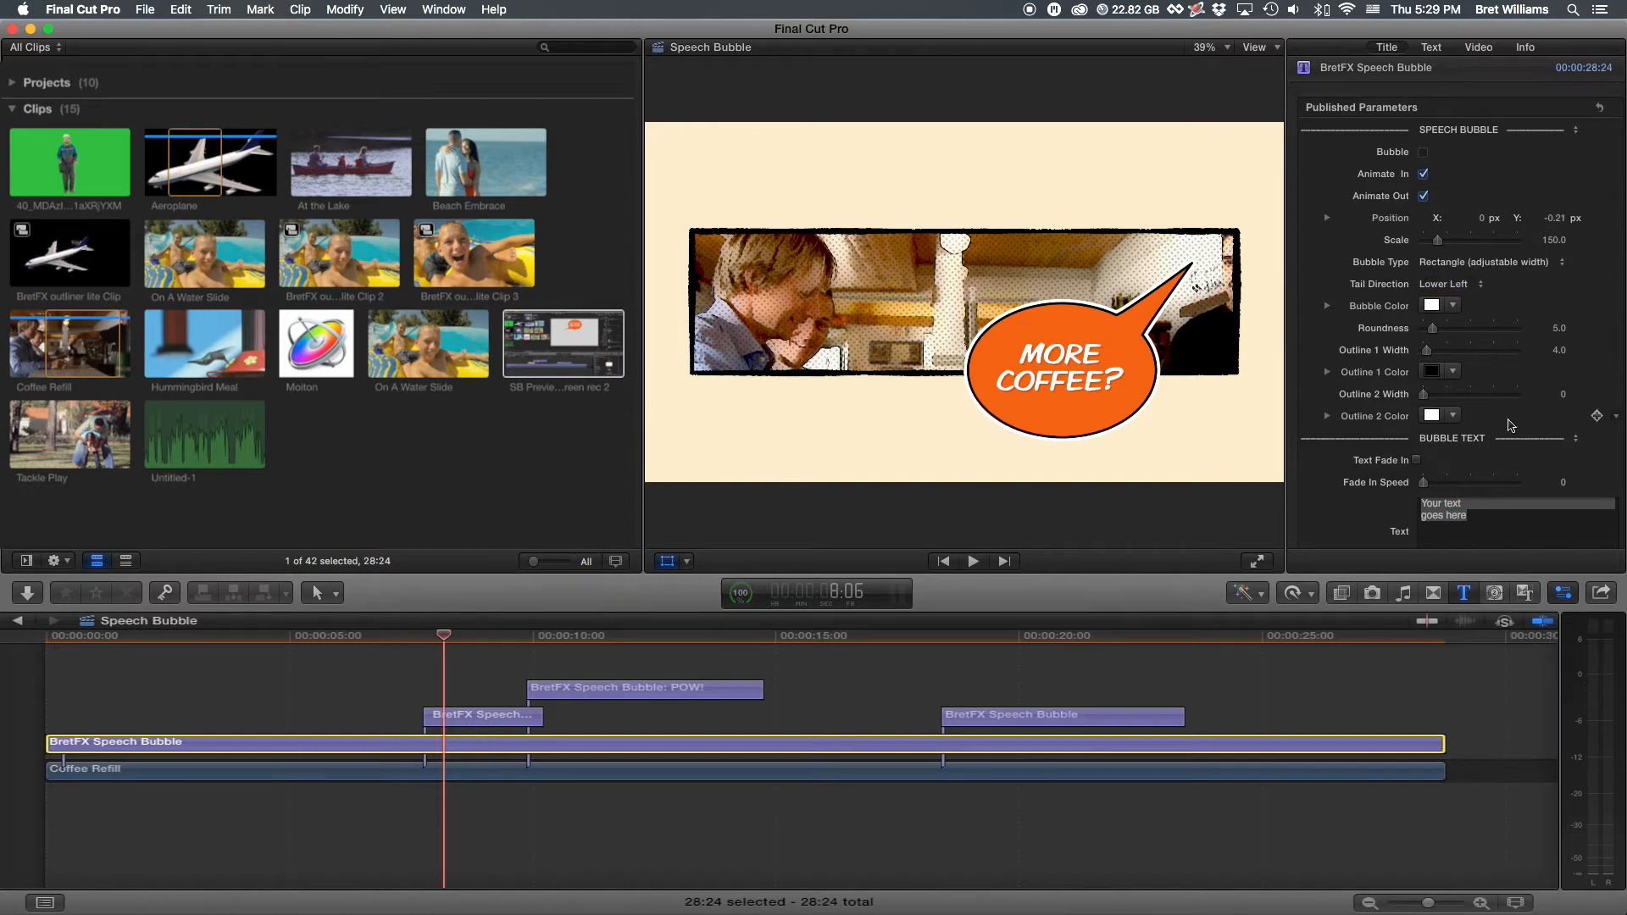
{"action": "scroll", "coordinate": [1510, 426], "scroll_direction": "down", "scroll_amount": 10}
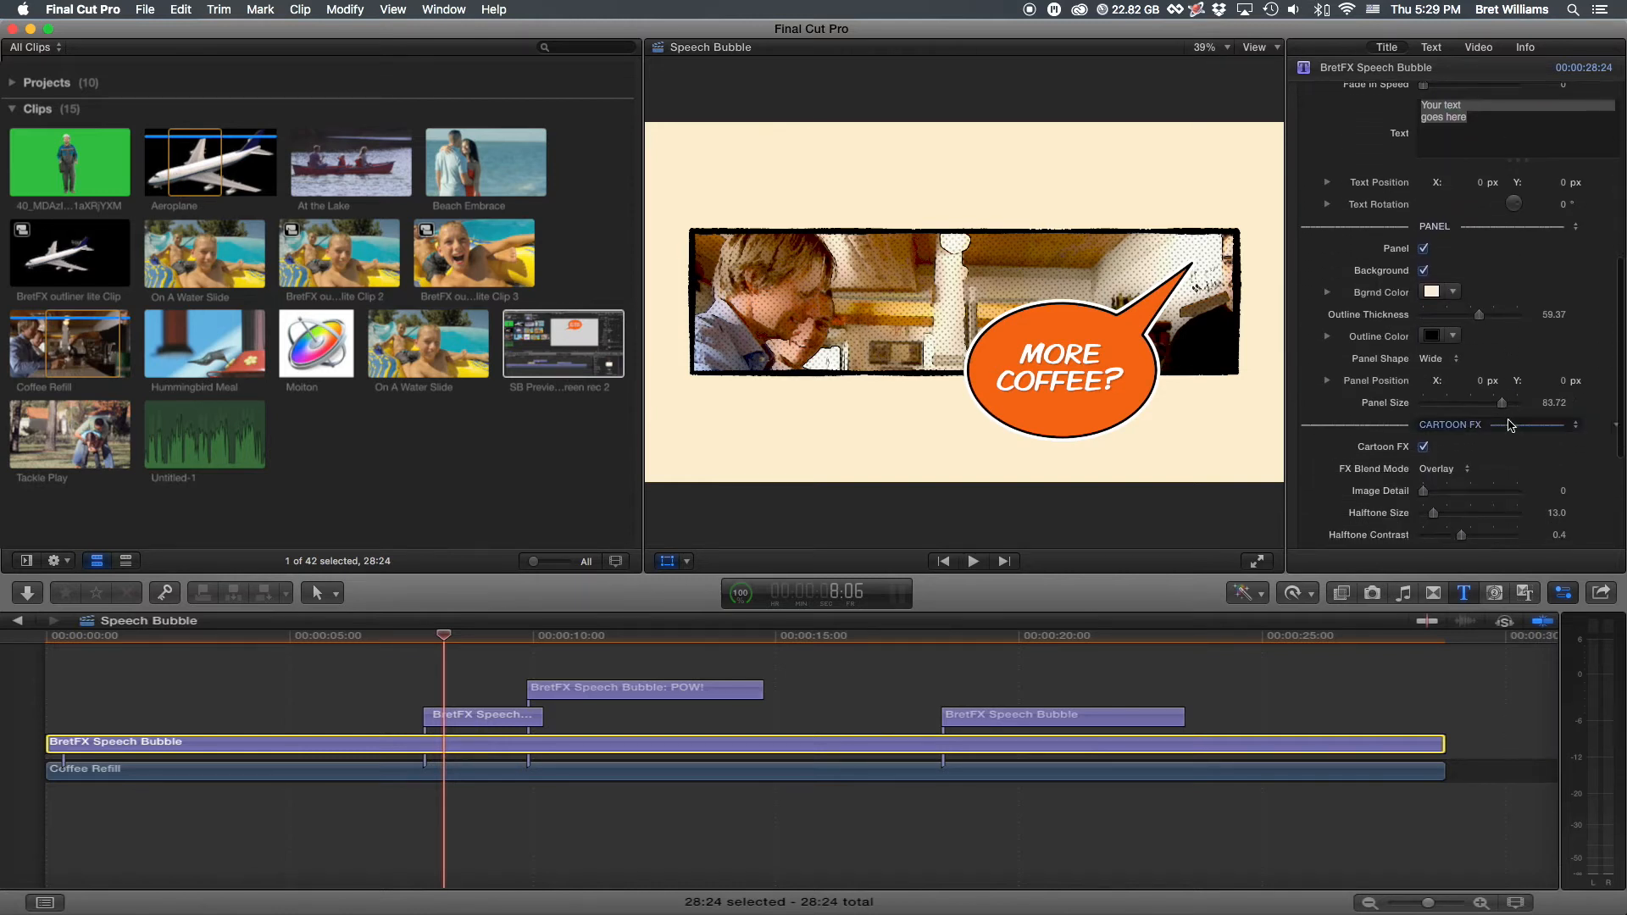
{"action": "left_click", "coordinate": [1440, 358]}
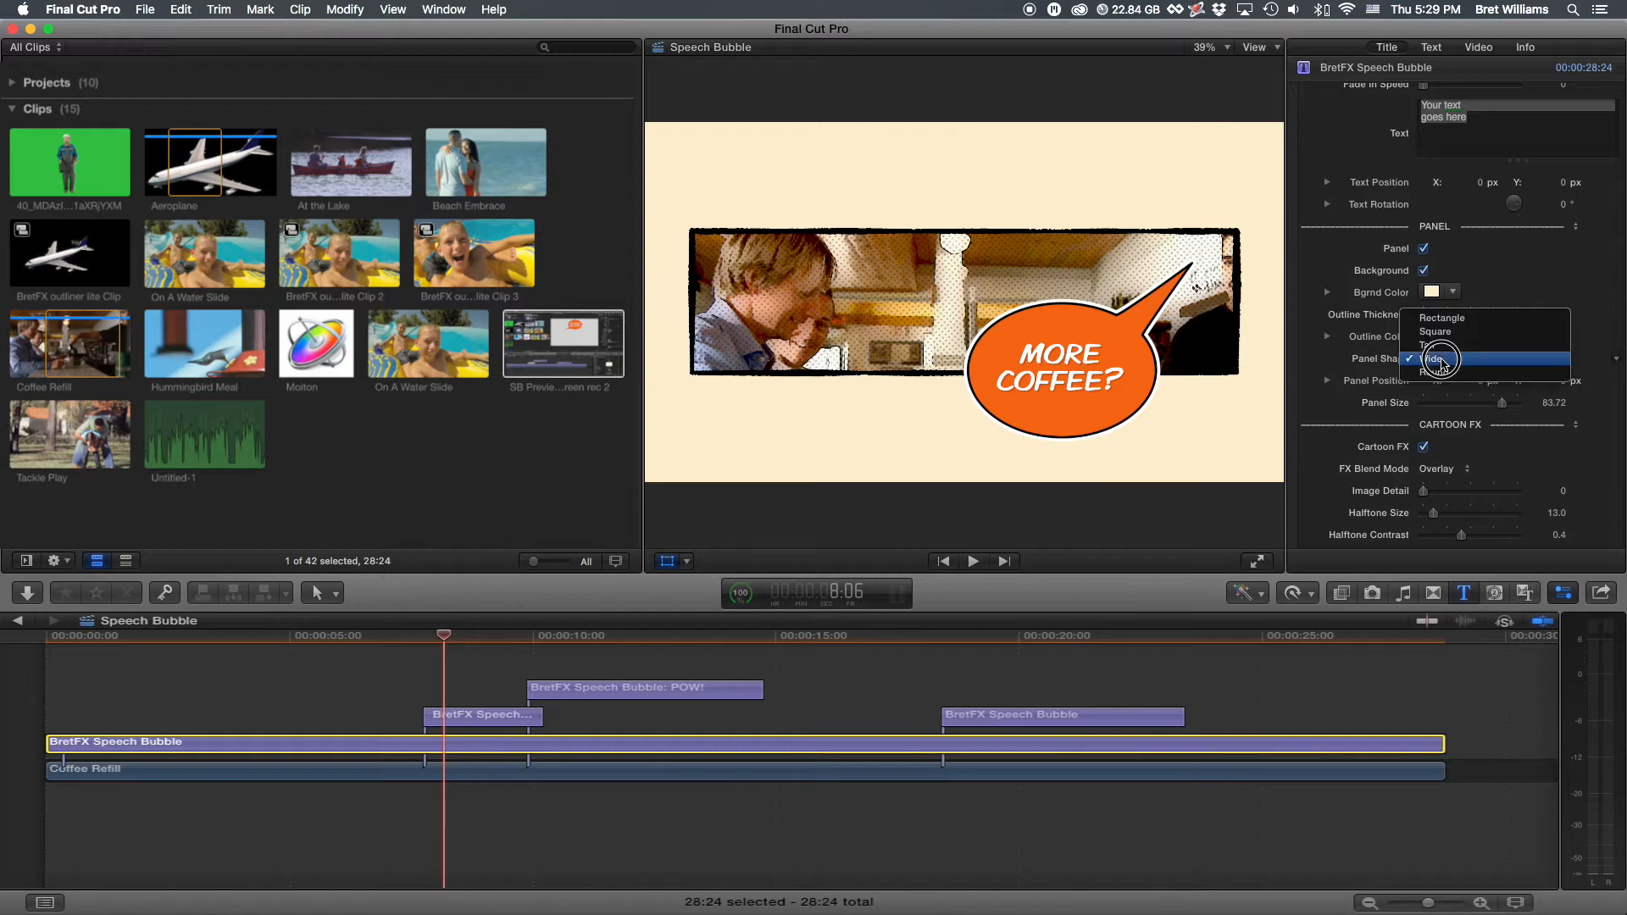
{"action": "left_click", "coordinate": [1446, 319]}
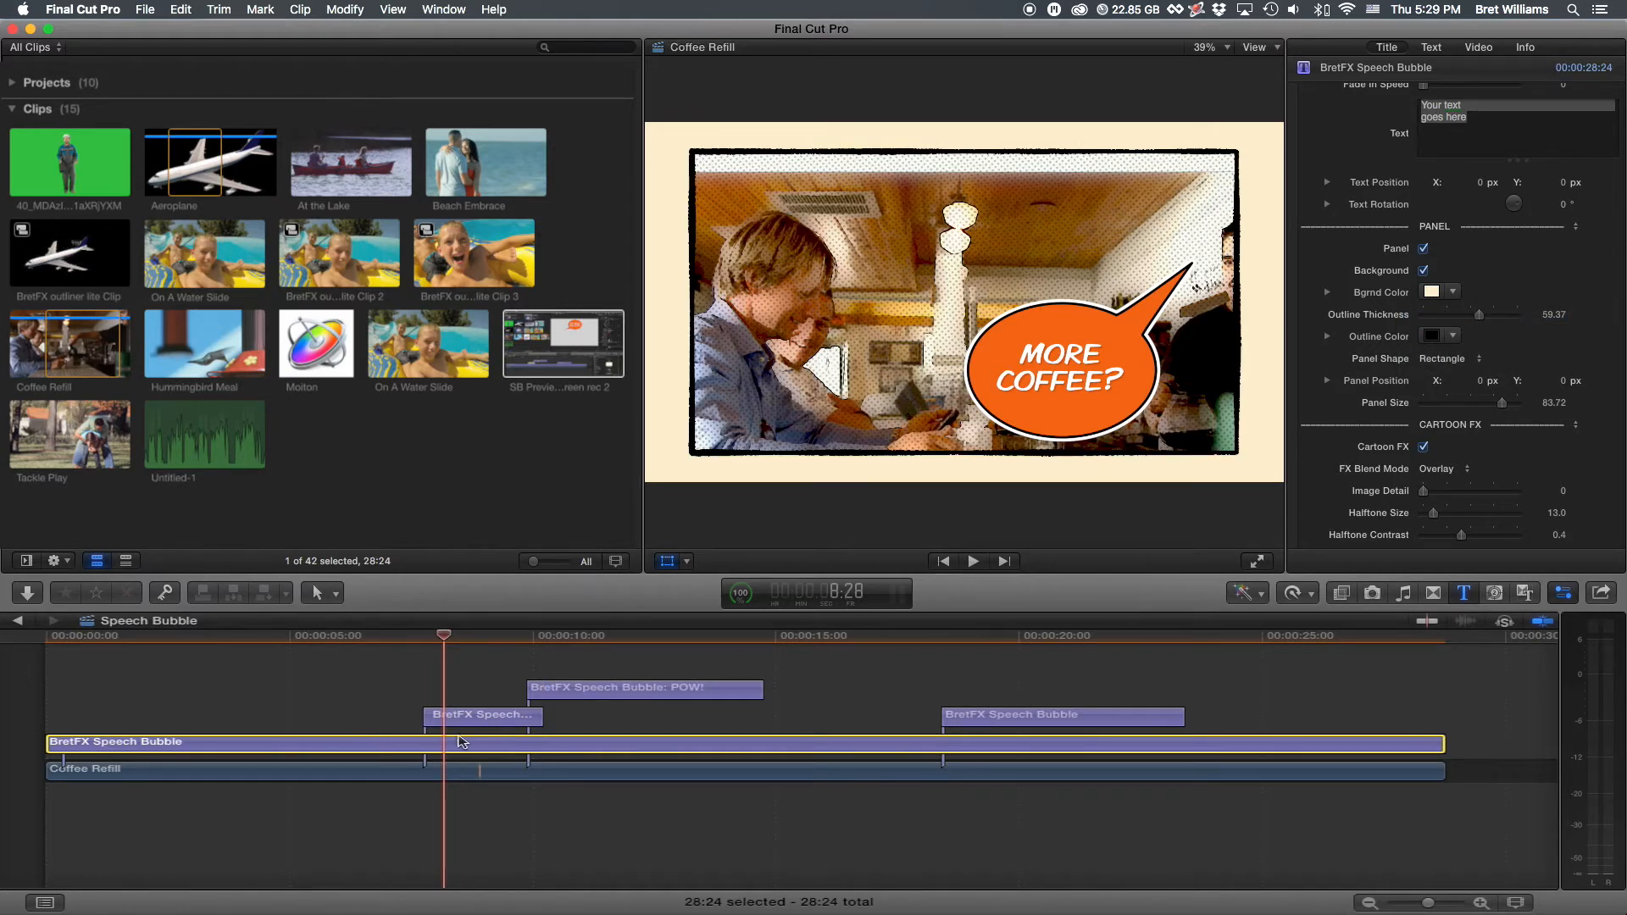
Step: Reset the Coffee Refill clip's Transform settings to their defaults
{"action": "left_click", "coordinate": [475, 772]}
{"action": "left_click", "coordinate": [1313, 137]}
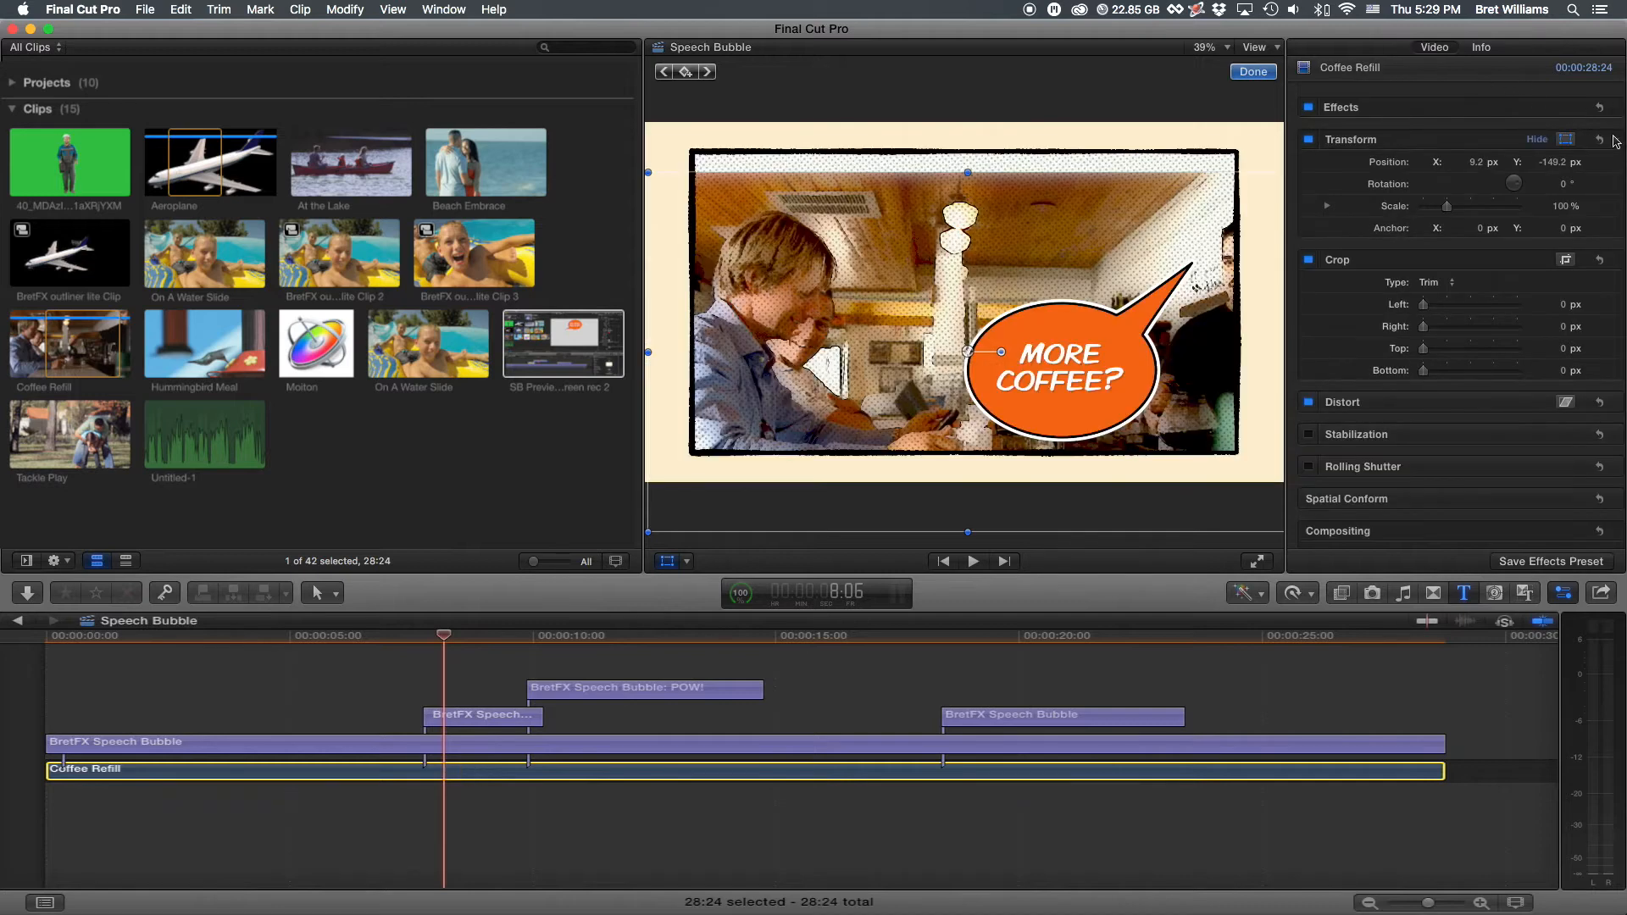
{"action": "left_click", "coordinate": [1604, 141]}
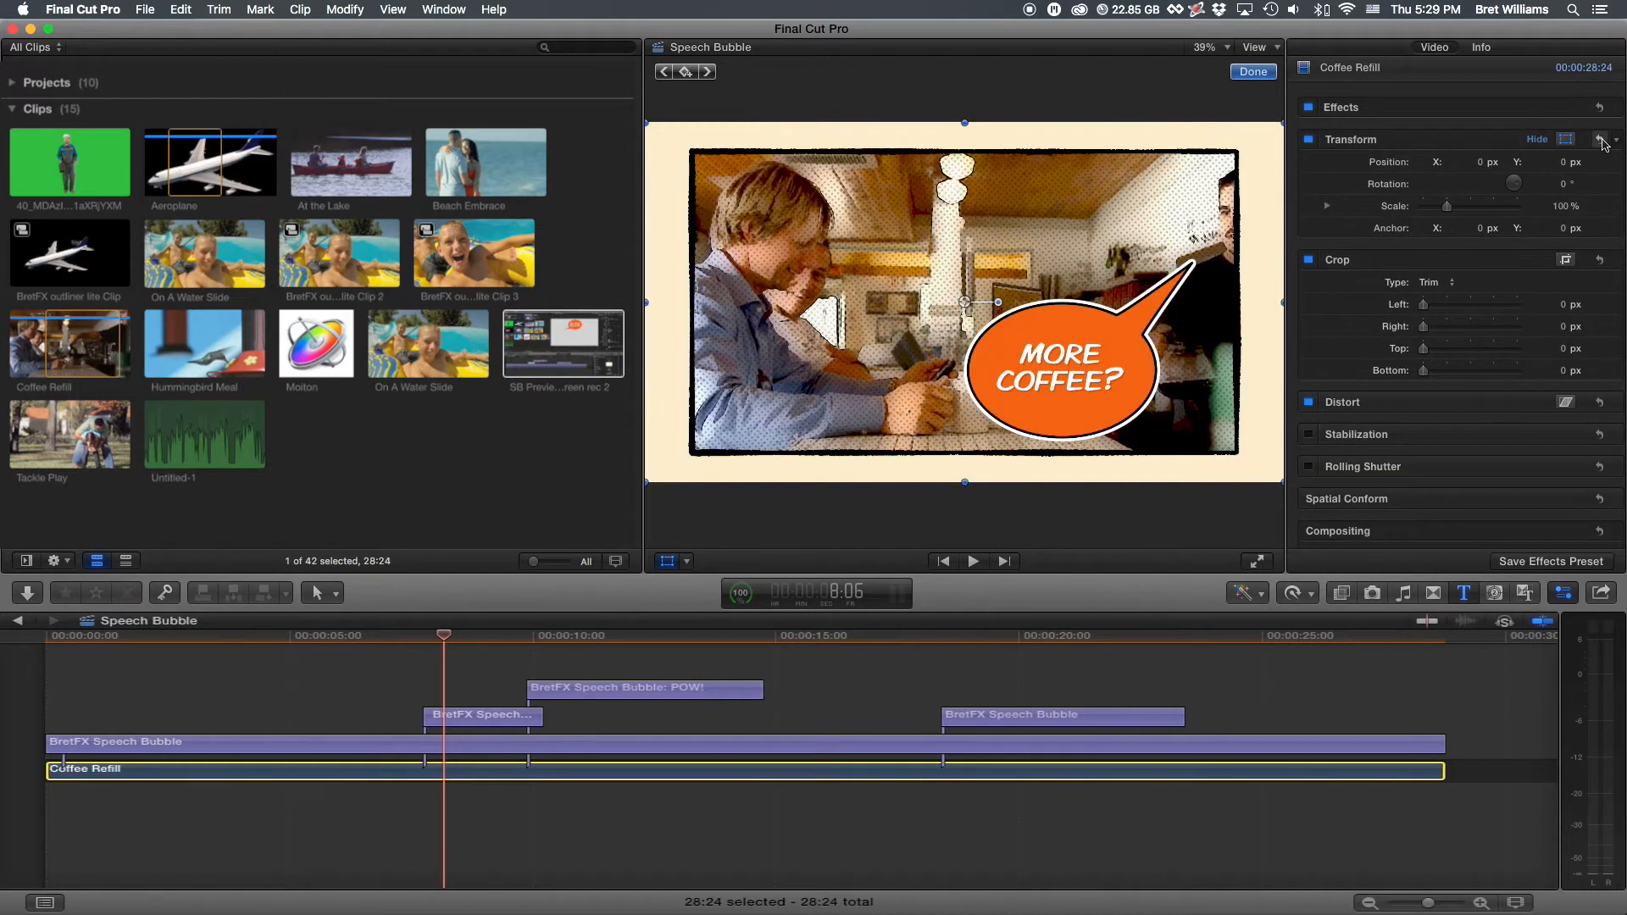
Step: Change the bubble type of the "More Coffee?" title to Rectangle (adjustable width), with the playhead at 8:12
{"action": "left_click", "coordinate": [454, 635]}
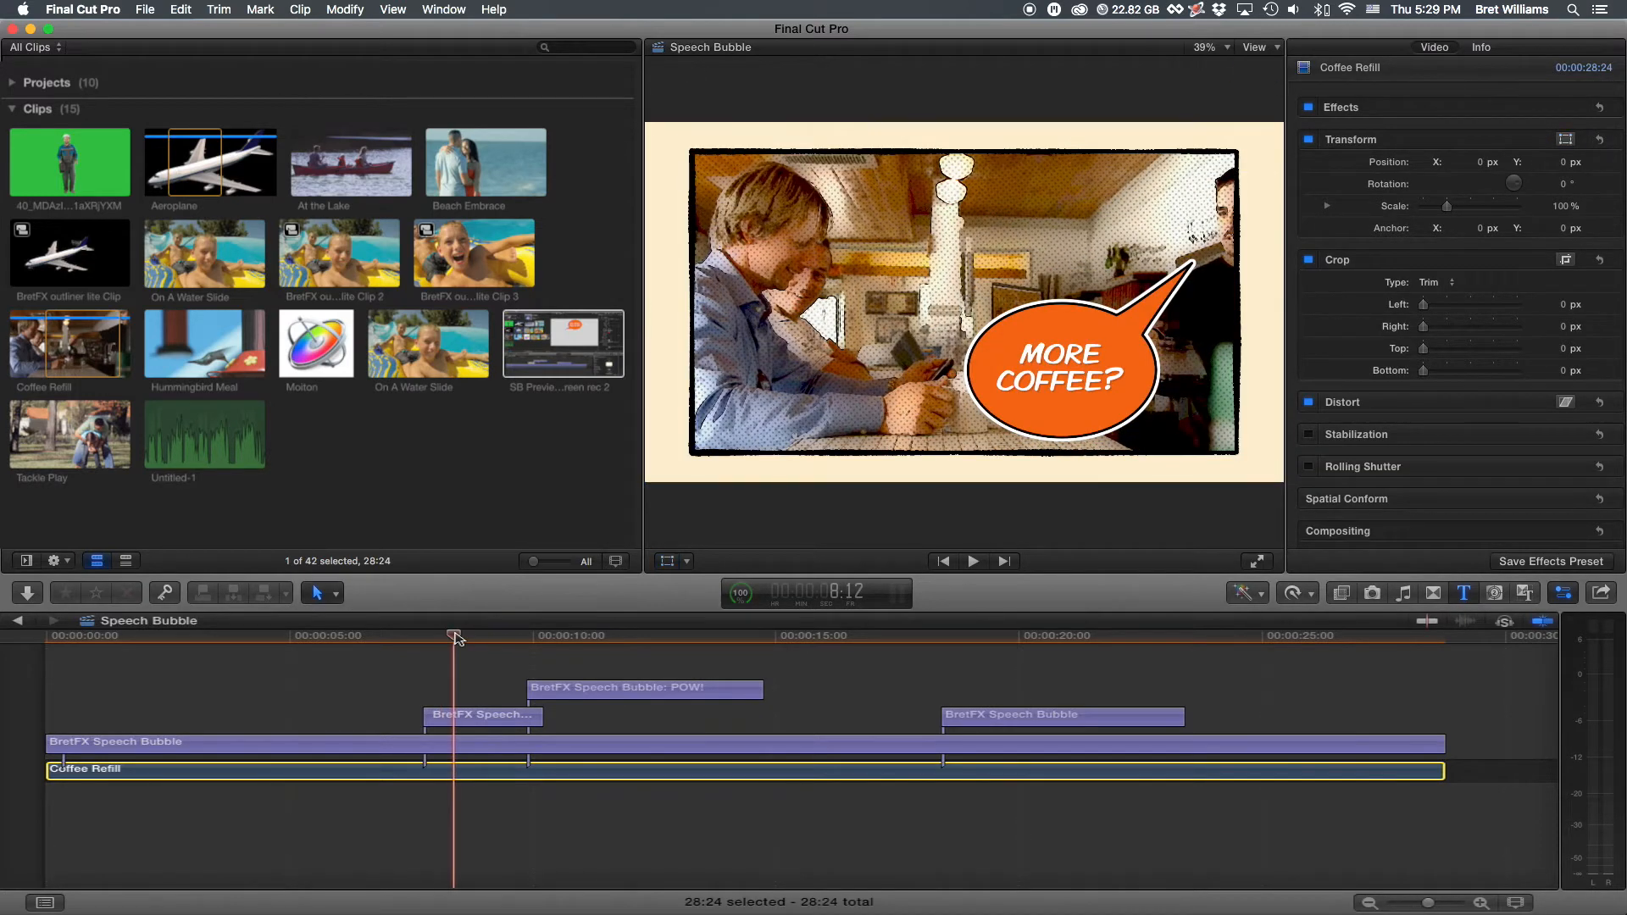
{"action": "left_click", "coordinate": [458, 722]}
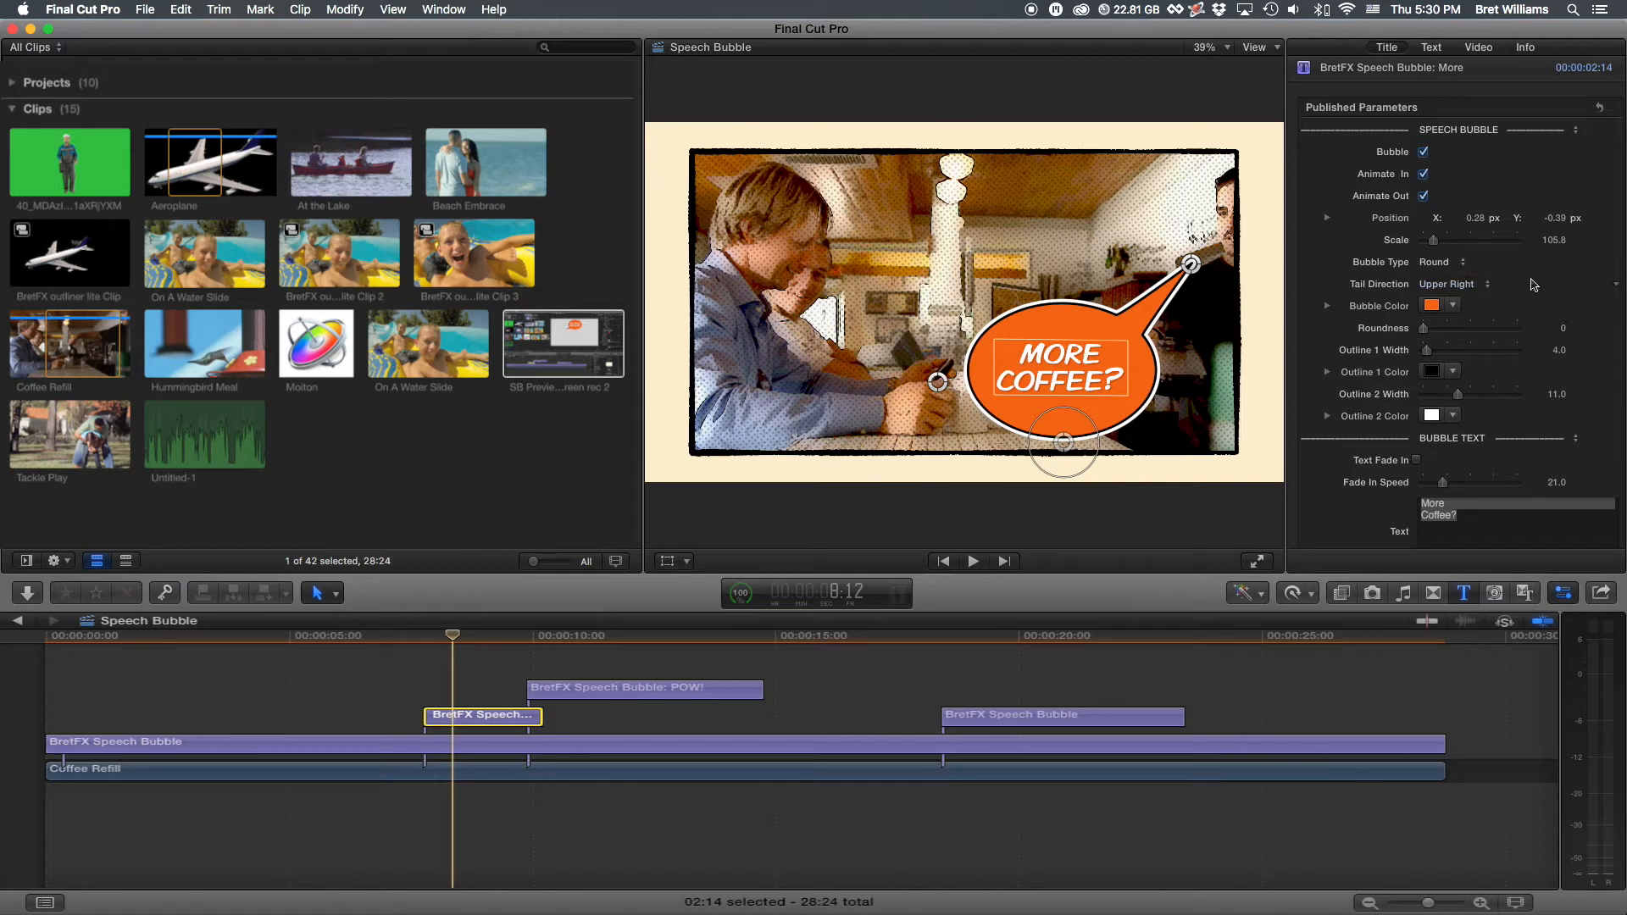
{"action": "left_click", "coordinate": [1440, 262]}
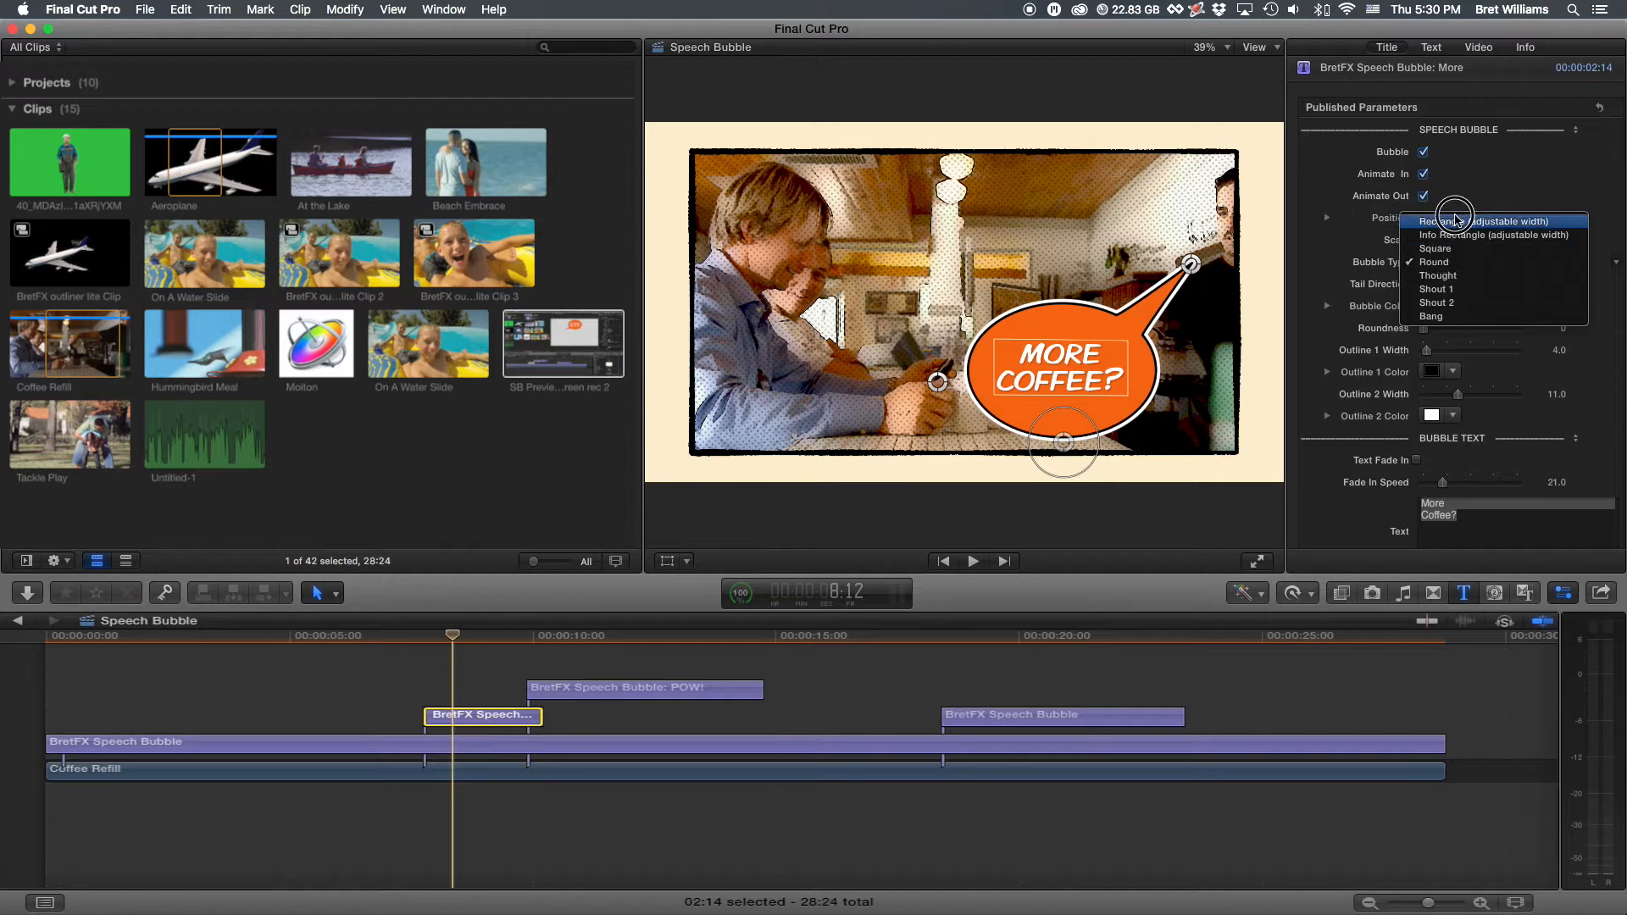
{"action": "left_click", "coordinate": [1474, 221]}
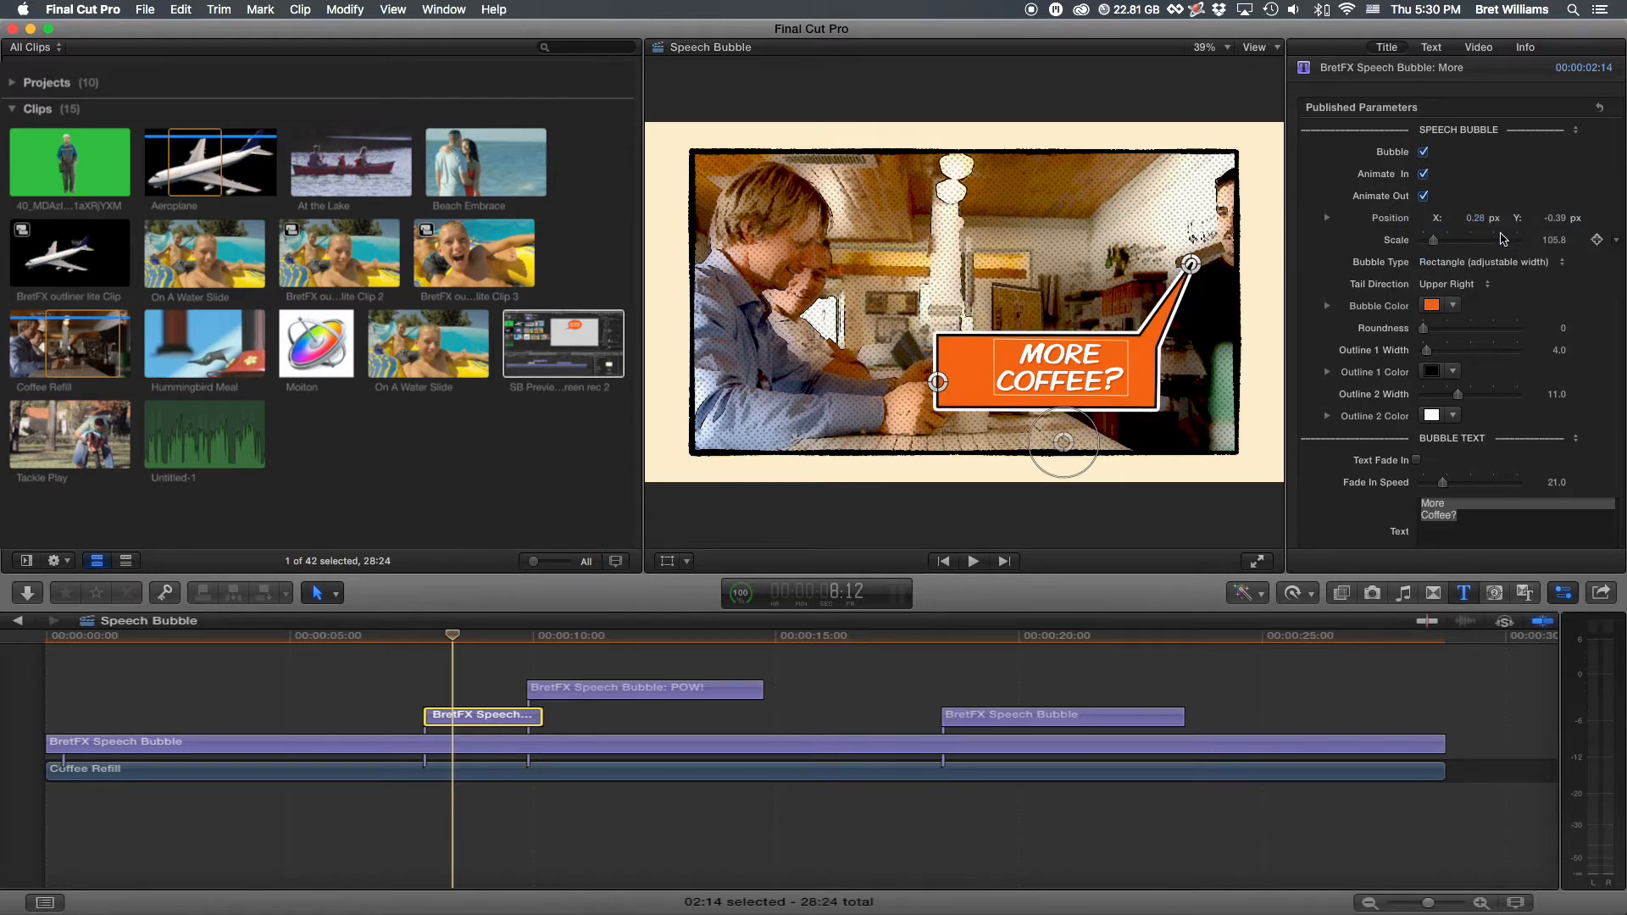
Step: Set the "More Coffee?" bubble's roundness to 20 and narrow the bubble slightly from its left edge
{"action": "left_click_drag", "start_coordinate": [1424, 329], "coordinate": [1463, 336]}
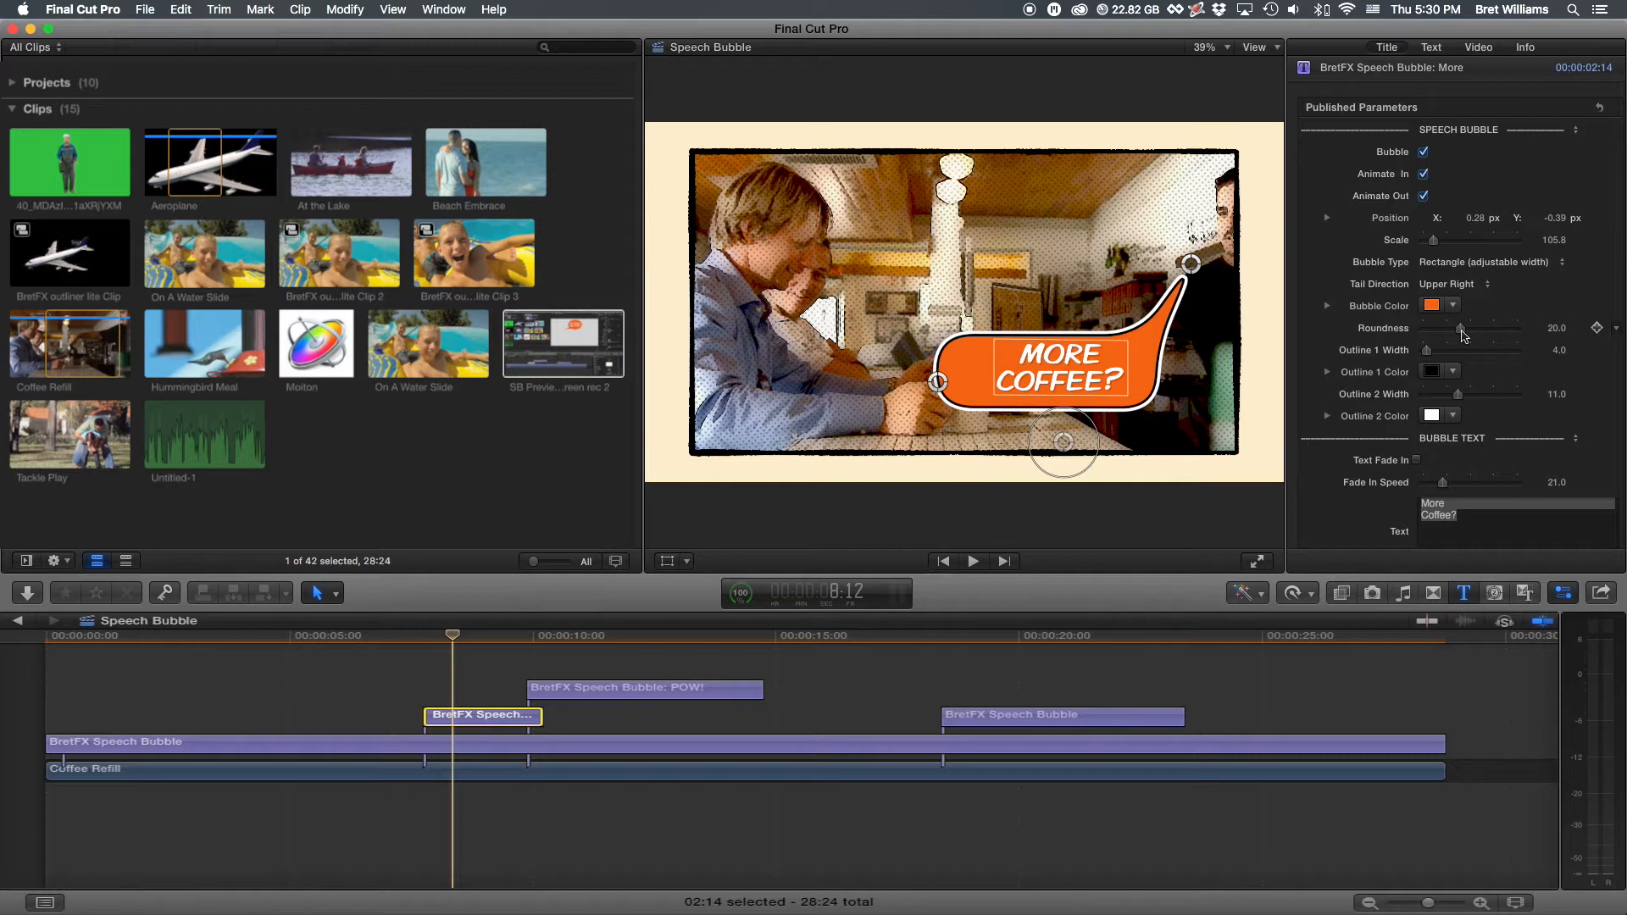
{"action": "mouse_move", "coordinate": [937, 384]}
{"action": "left_mouse_down"}
{"action": "mouse_move", "coordinate": [793, 386]}
{"action": "mouse_move", "coordinate": [960, 389]}
{"action": "mouse_move", "coordinate": [762, 391]}
{"action": "mouse_move", "coordinate": [964, 383]}
{"action": "left_mouse_up"}
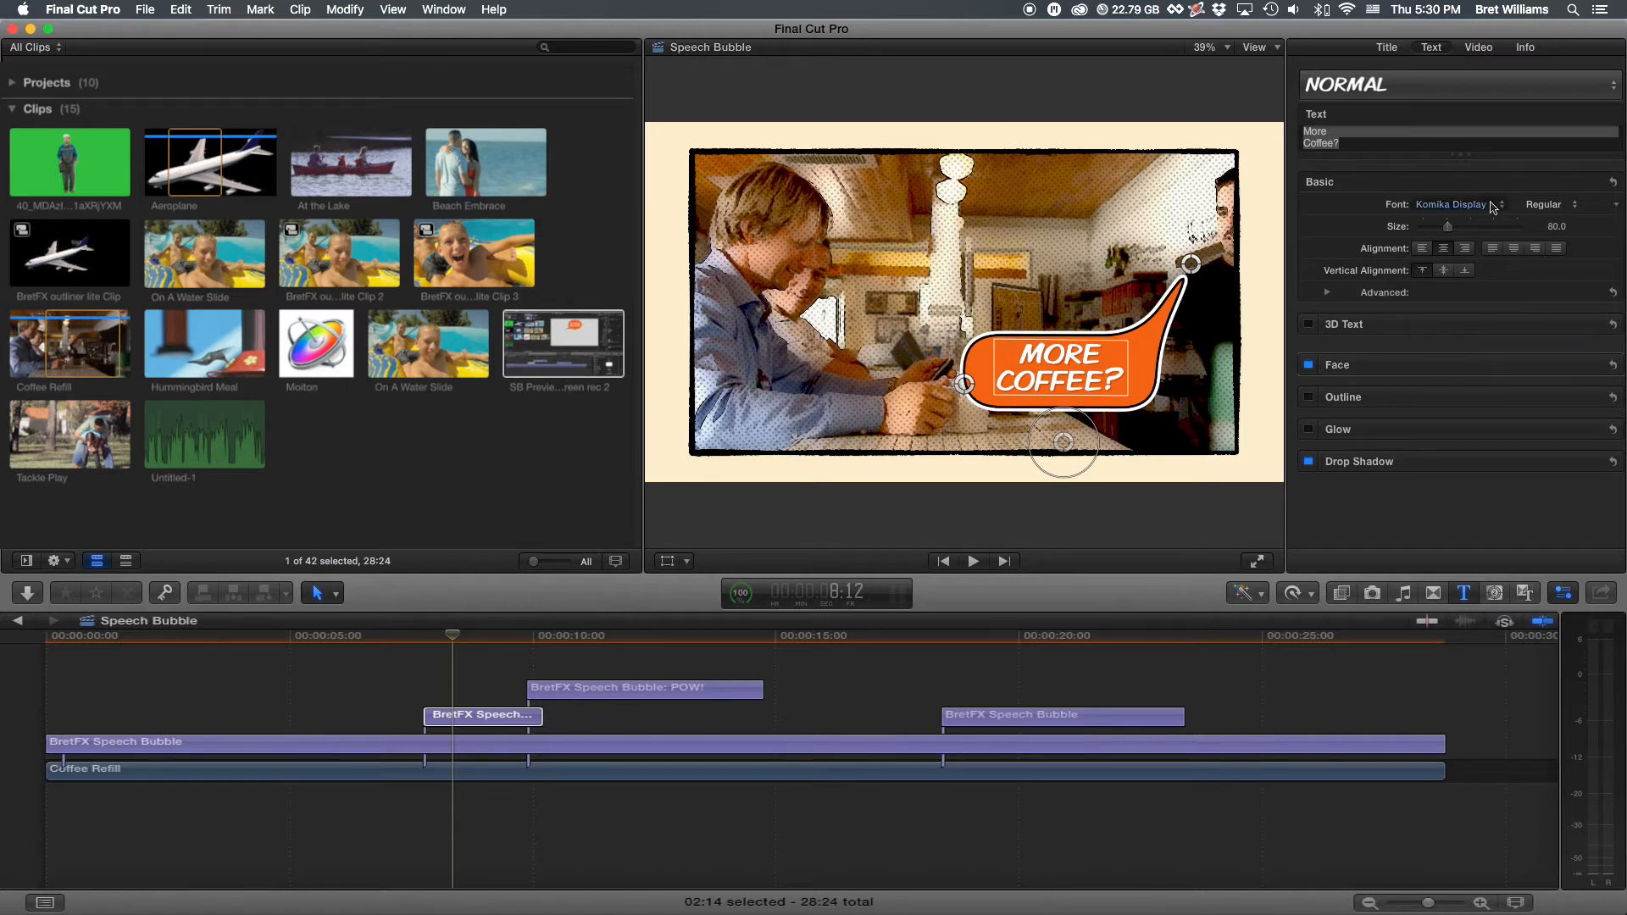
{"action": "left_click", "coordinate": [1386, 48]}
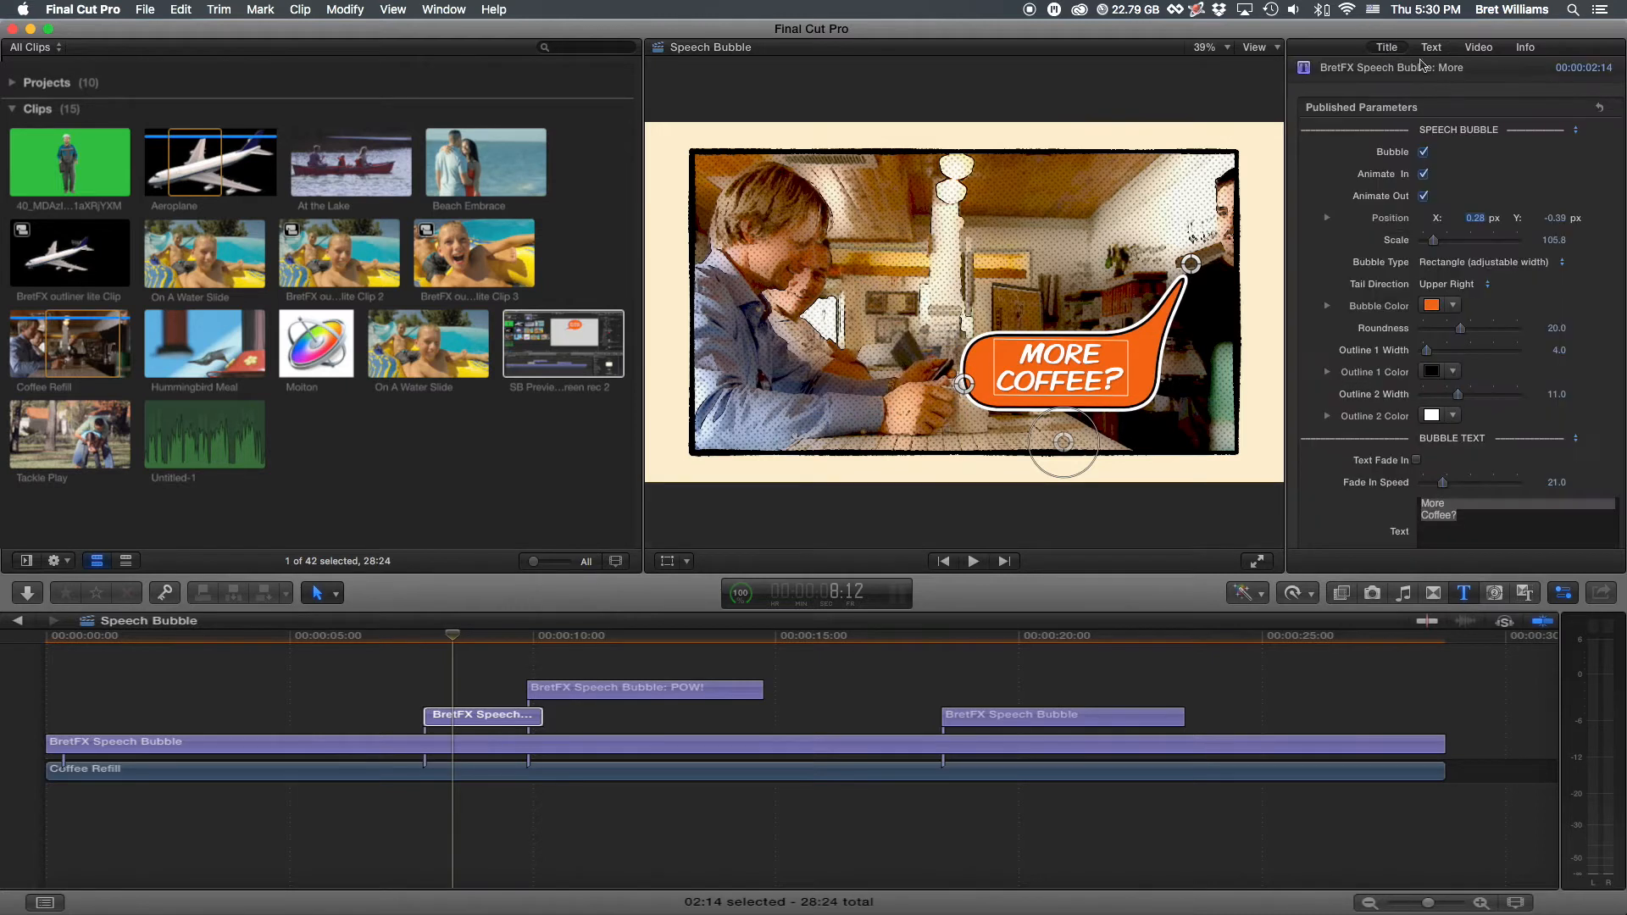
{"action": "left_click", "coordinate": [1459, 286]}
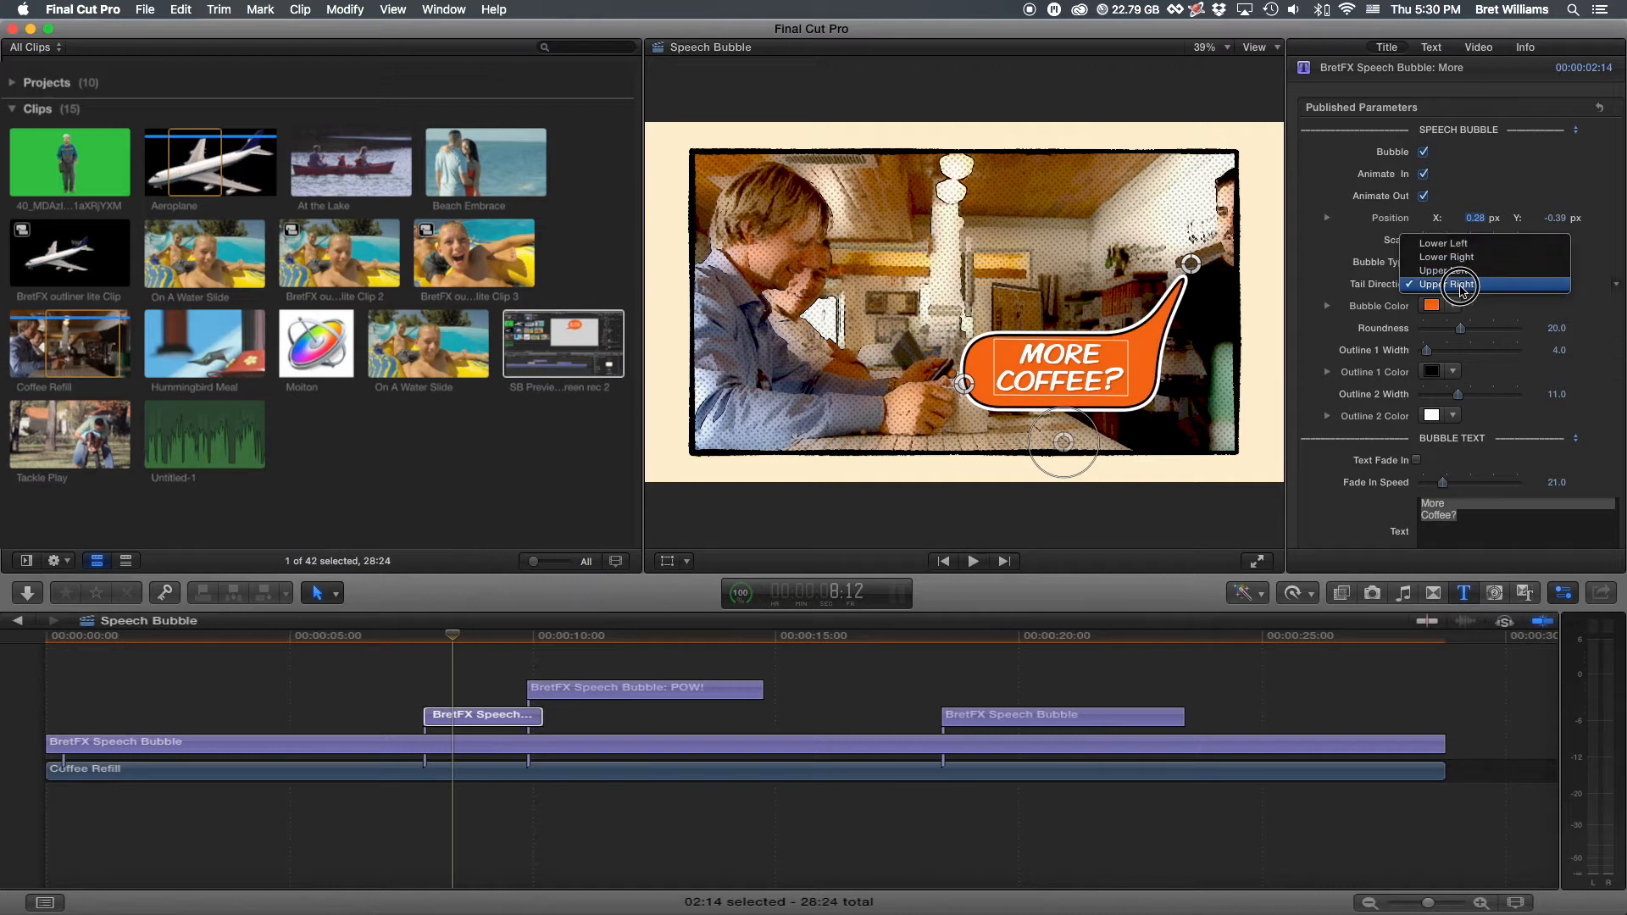
{"action": "left_click", "coordinate": [1460, 284]}
{"action": "mouse_move", "coordinate": [963, 385]}
{"action": "left_mouse_down"}
{"action": "mouse_move", "coordinate": [973, 365]}
{"action": "mouse_move", "coordinate": [749, 383]}
{"action": "mouse_move", "coordinate": [968, 383]}
{"action": "left_mouse_up"}
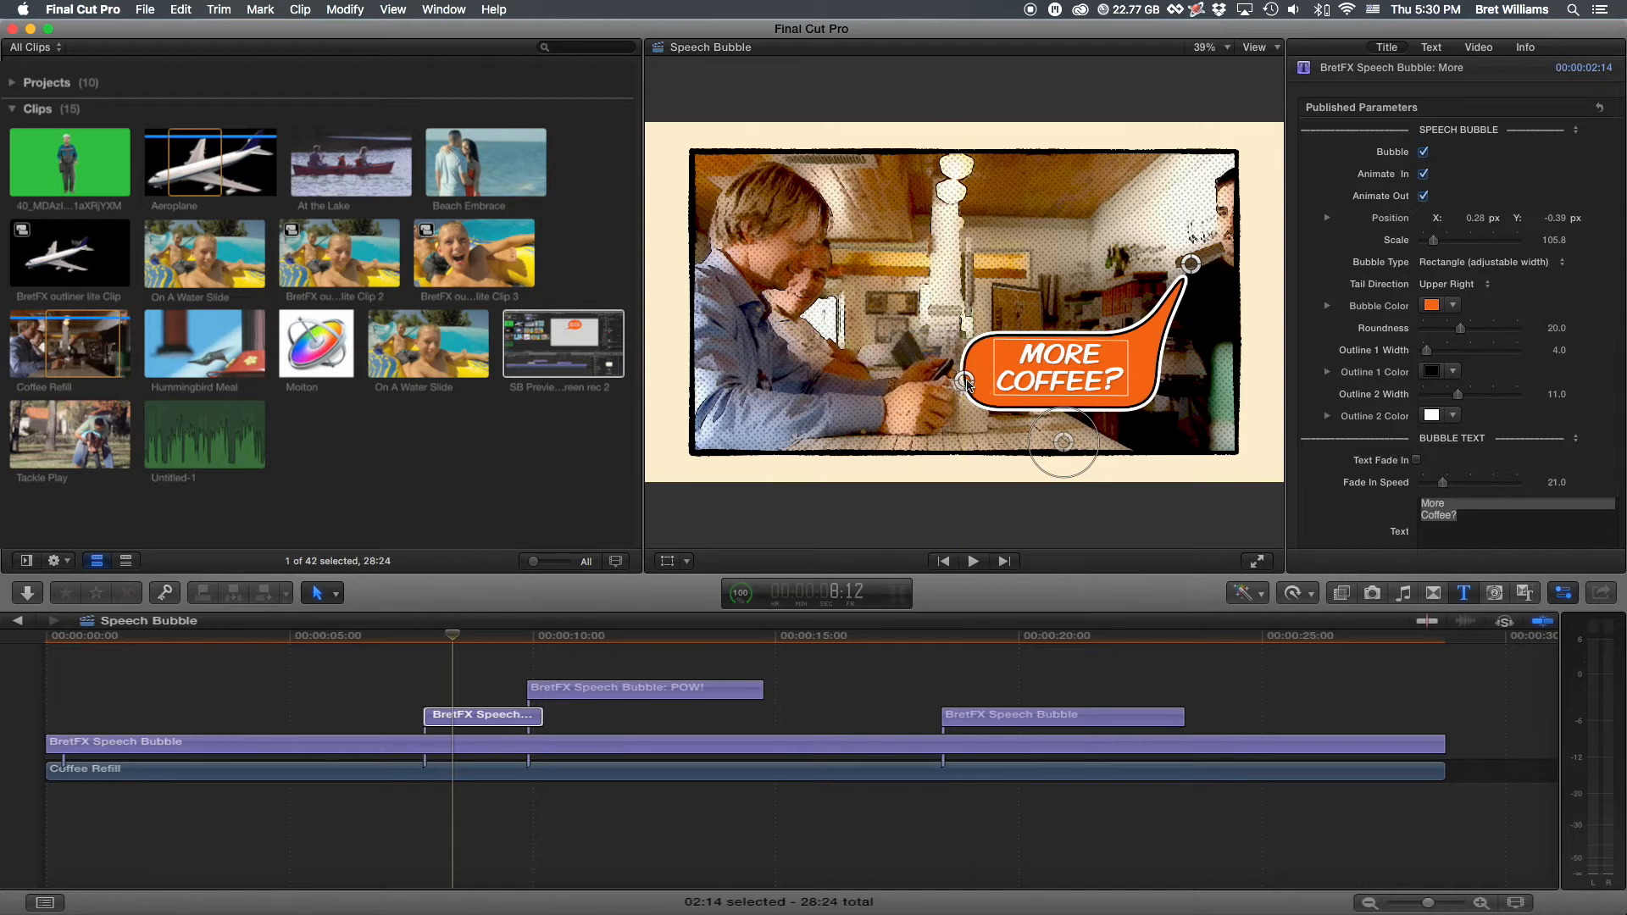
Step: Change the "More Coffee?" bubble type to Info Rectangle (adjustable width) and set its roundness to 0
{"action": "left_click", "coordinate": [1464, 273]}
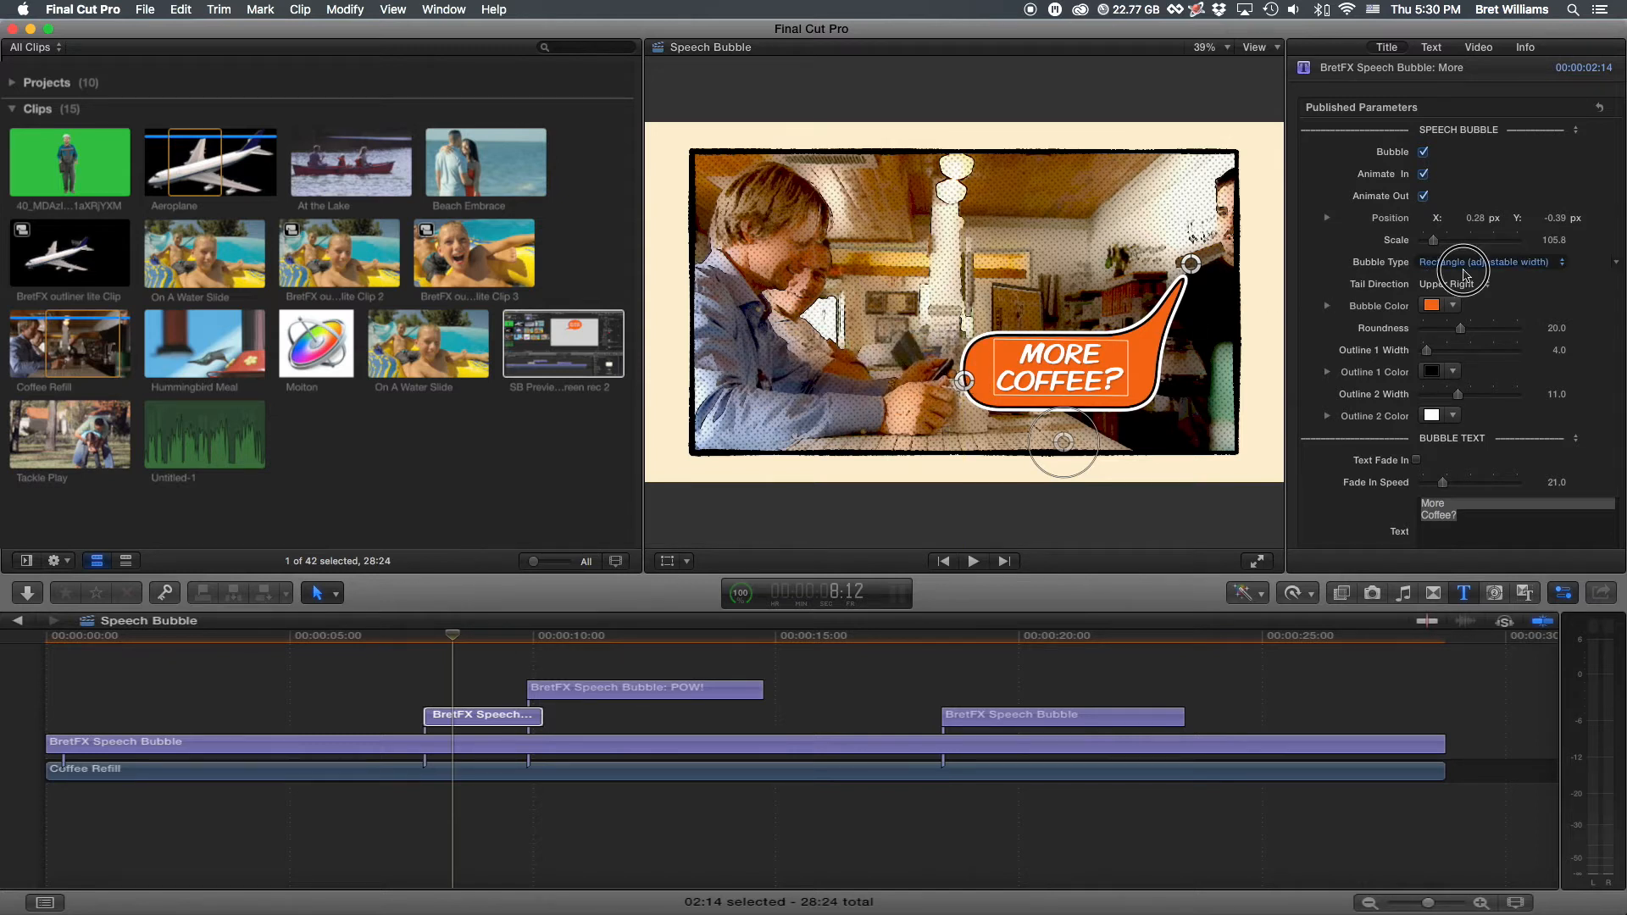
{"action": "left_click", "coordinate": [1458, 277]}
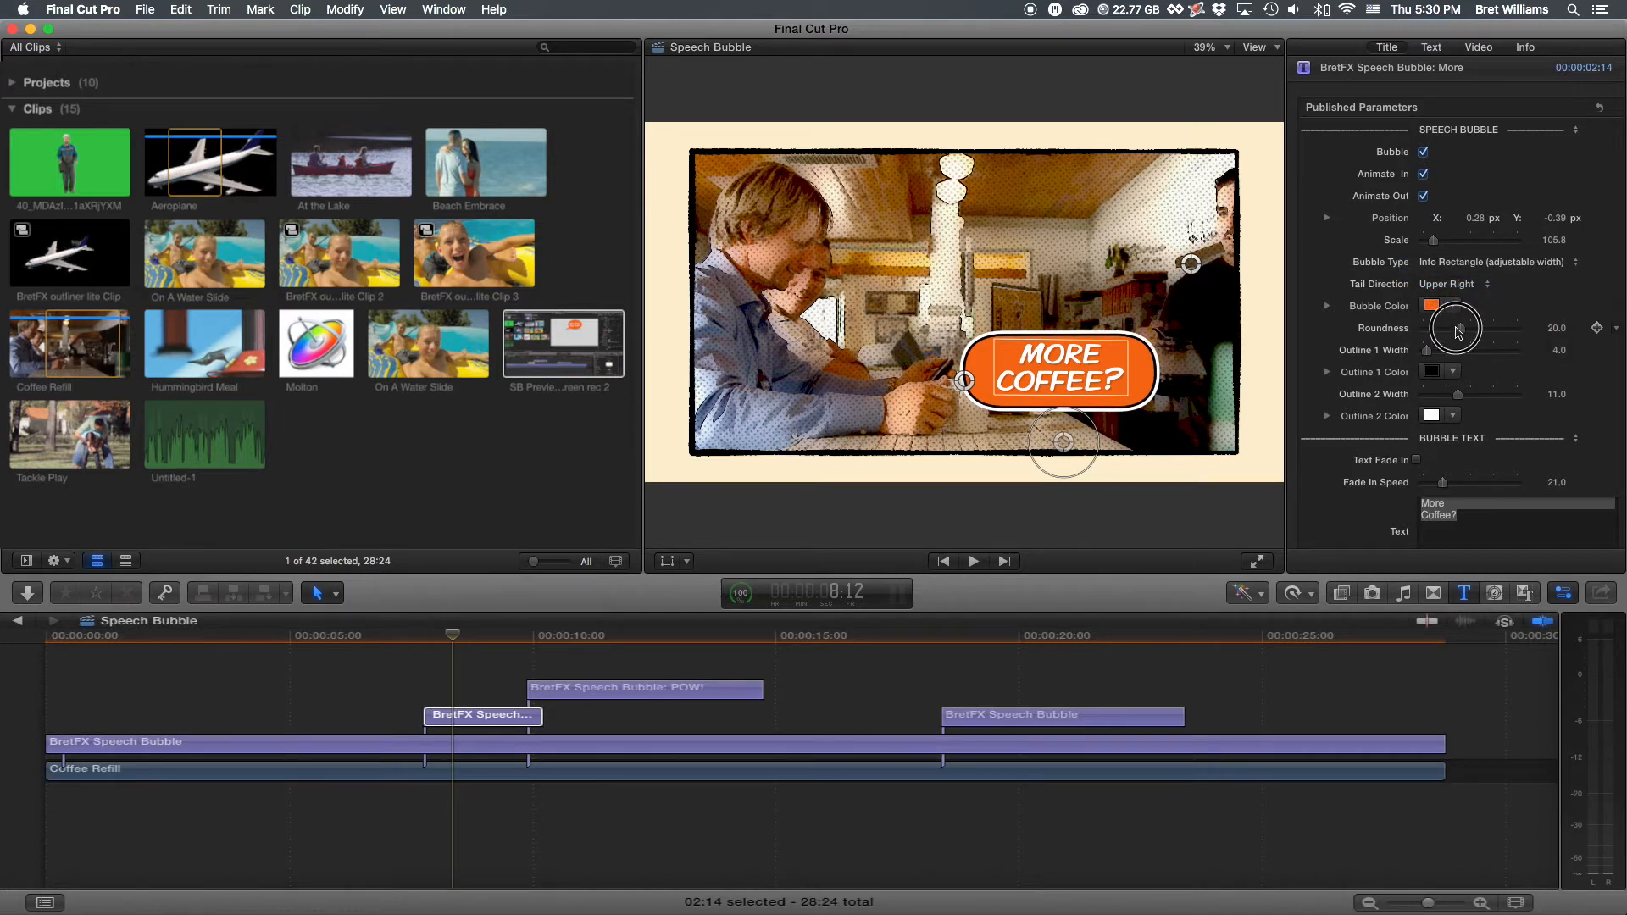
{"action": "left_click_drag", "start_coordinate": [1458, 332], "coordinate": [1374, 336]}
{"action": "left_click_drag", "start_coordinate": [1445, 284], "coordinate": [1311, 244]}
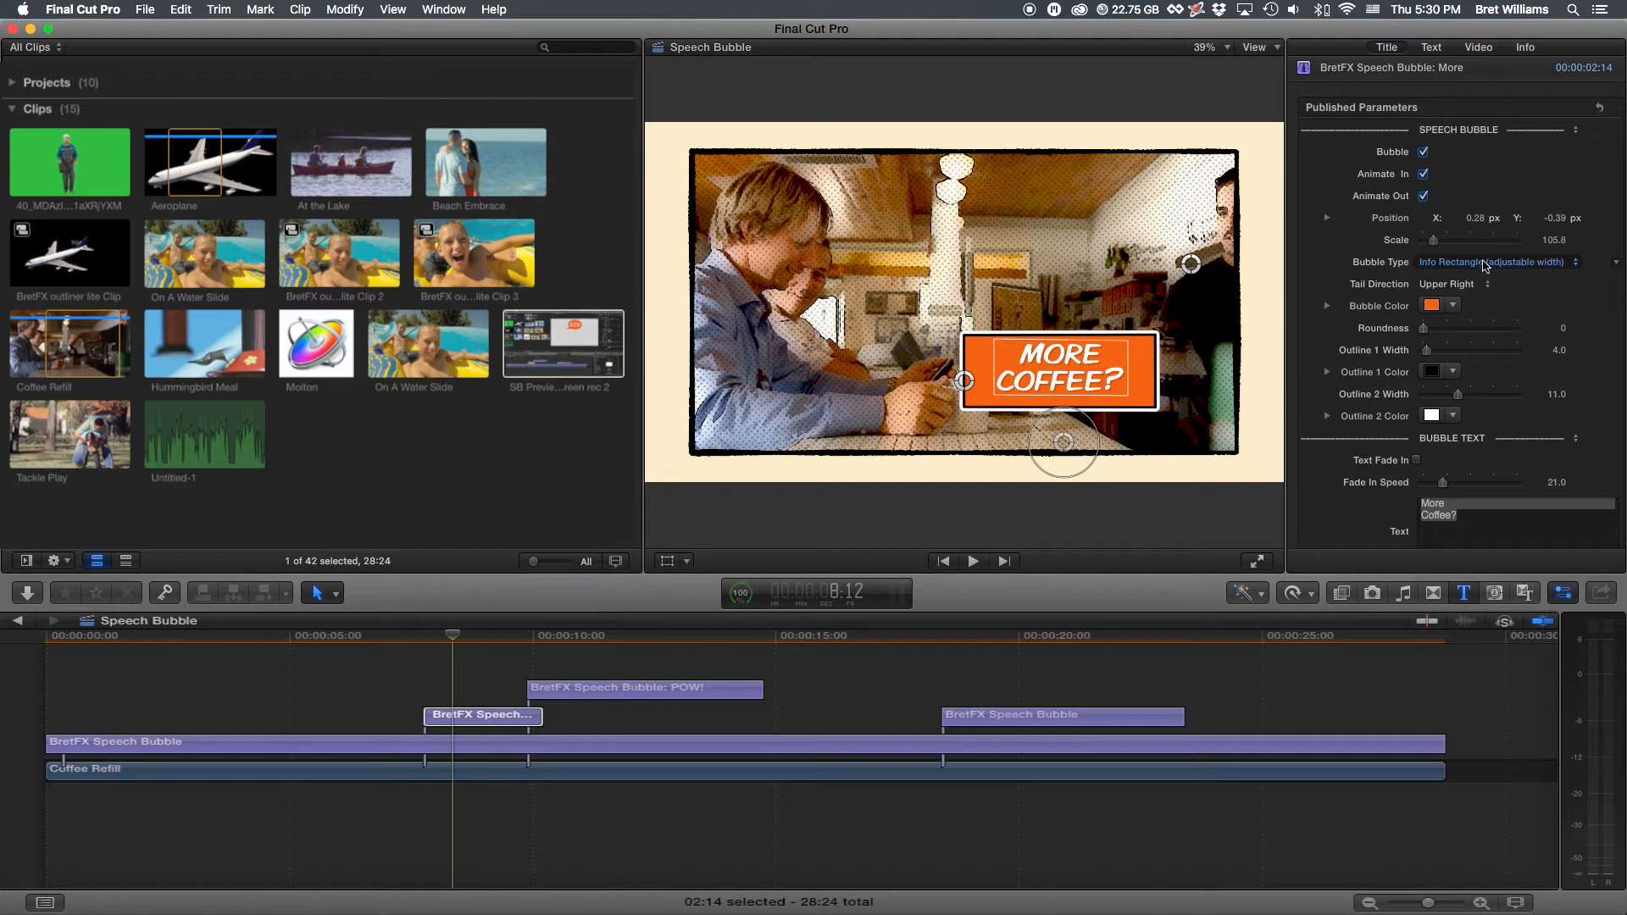
Step: Try the Thought, Shout 1, Shout 2 and Bang bubble types on the "More Coffee?" title
{"action": "left_click", "coordinate": [1475, 264]}
{"action": "left_click_drag", "start_coordinate": [1474, 262], "coordinate": [1499, 327]}
{"action": "left_click", "coordinate": [1450, 263]}
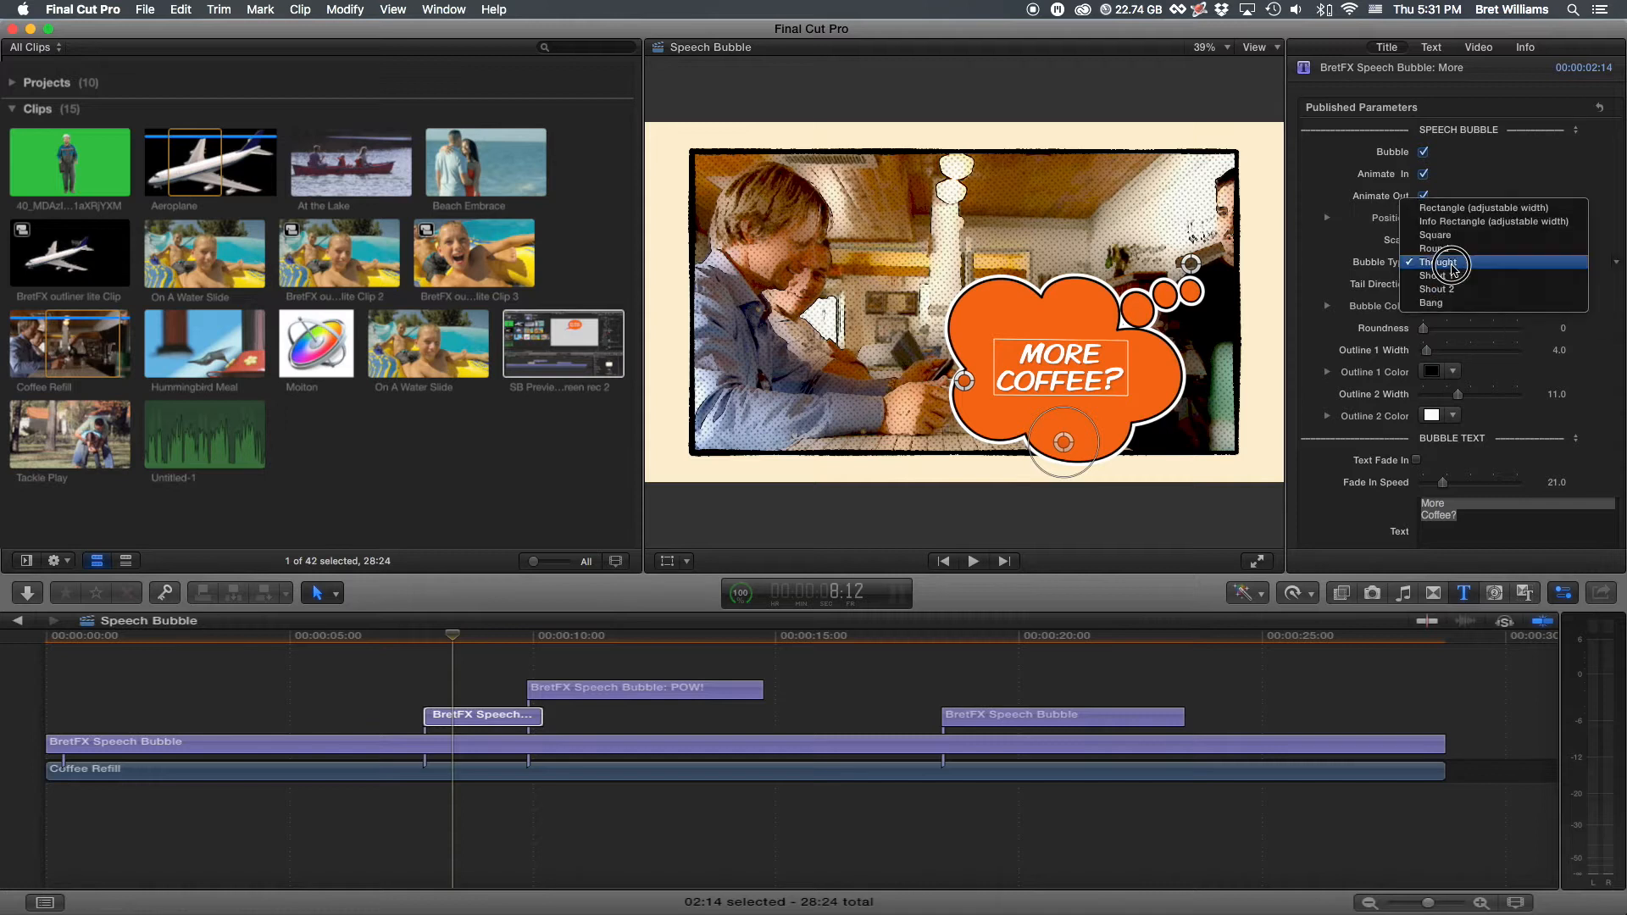
{"action": "left_click", "coordinate": [1457, 275]}
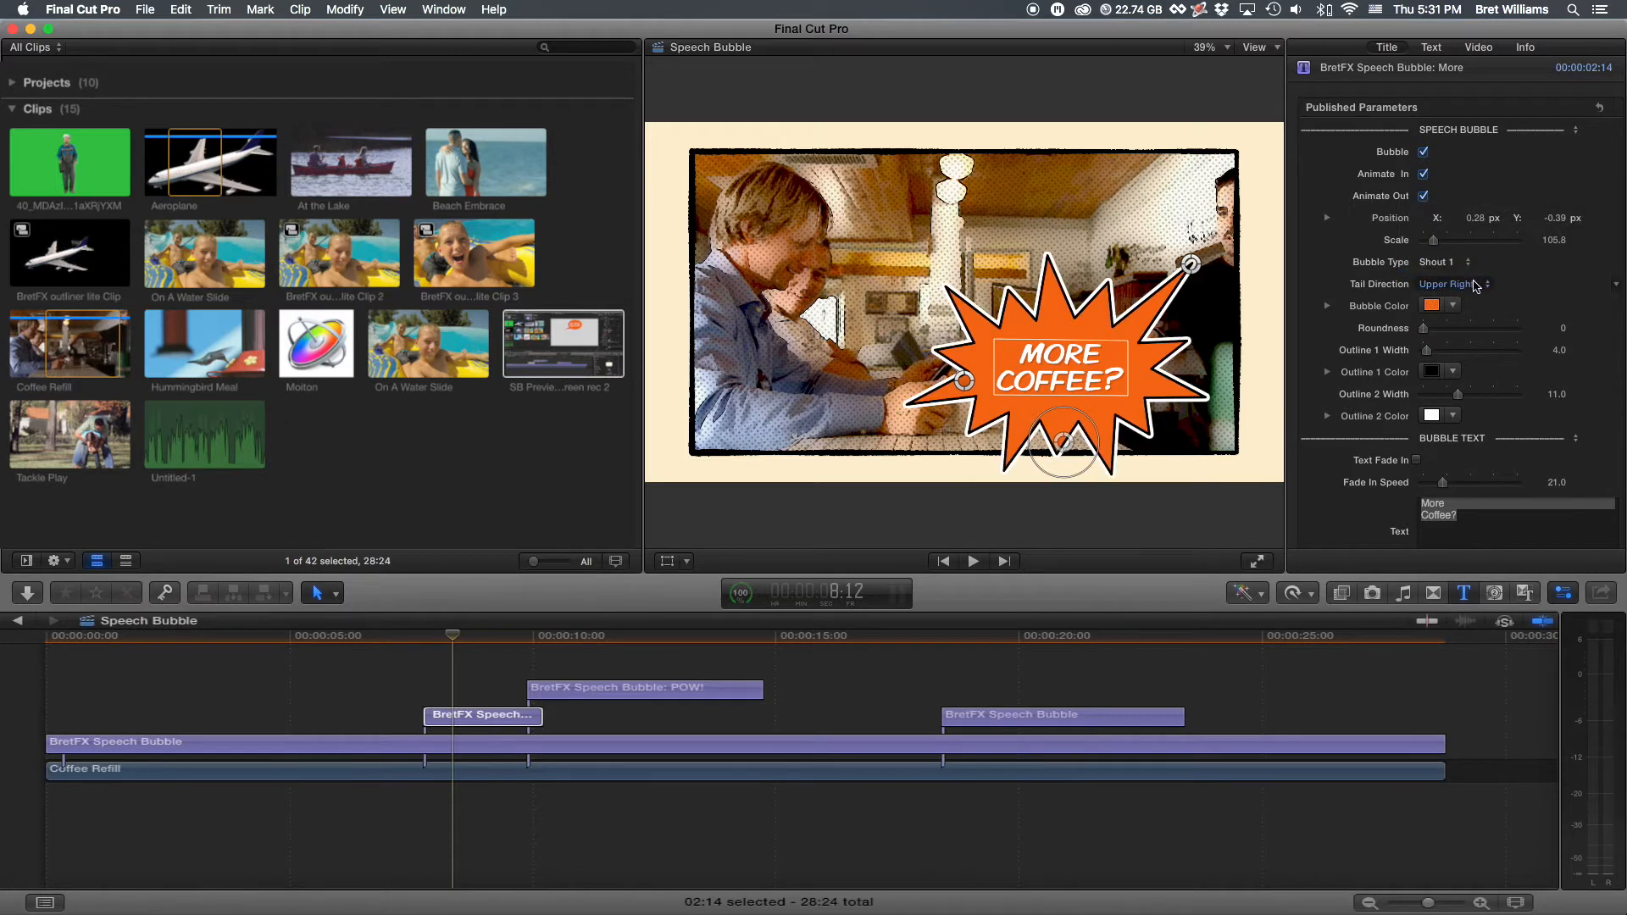
{"action": "left_click", "coordinate": [1447, 263]}
{"action": "left_click", "coordinate": [1448, 276]}
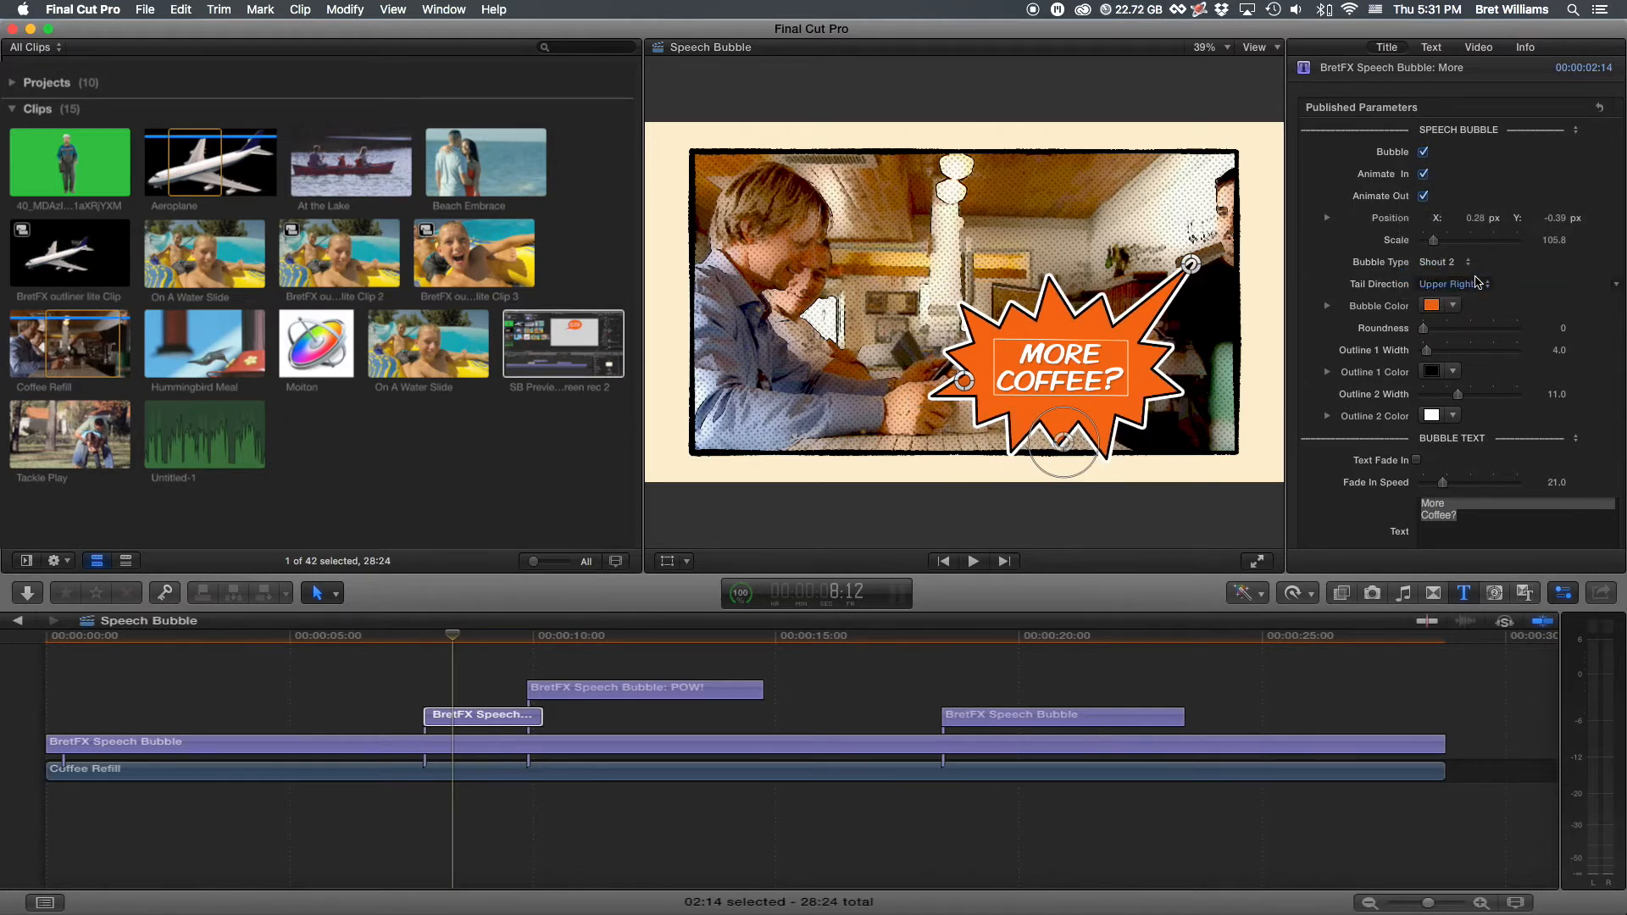
{"action": "left_click", "coordinate": [1449, 263]}
{"action": "left_click", "coordinate": [1451, 277]}
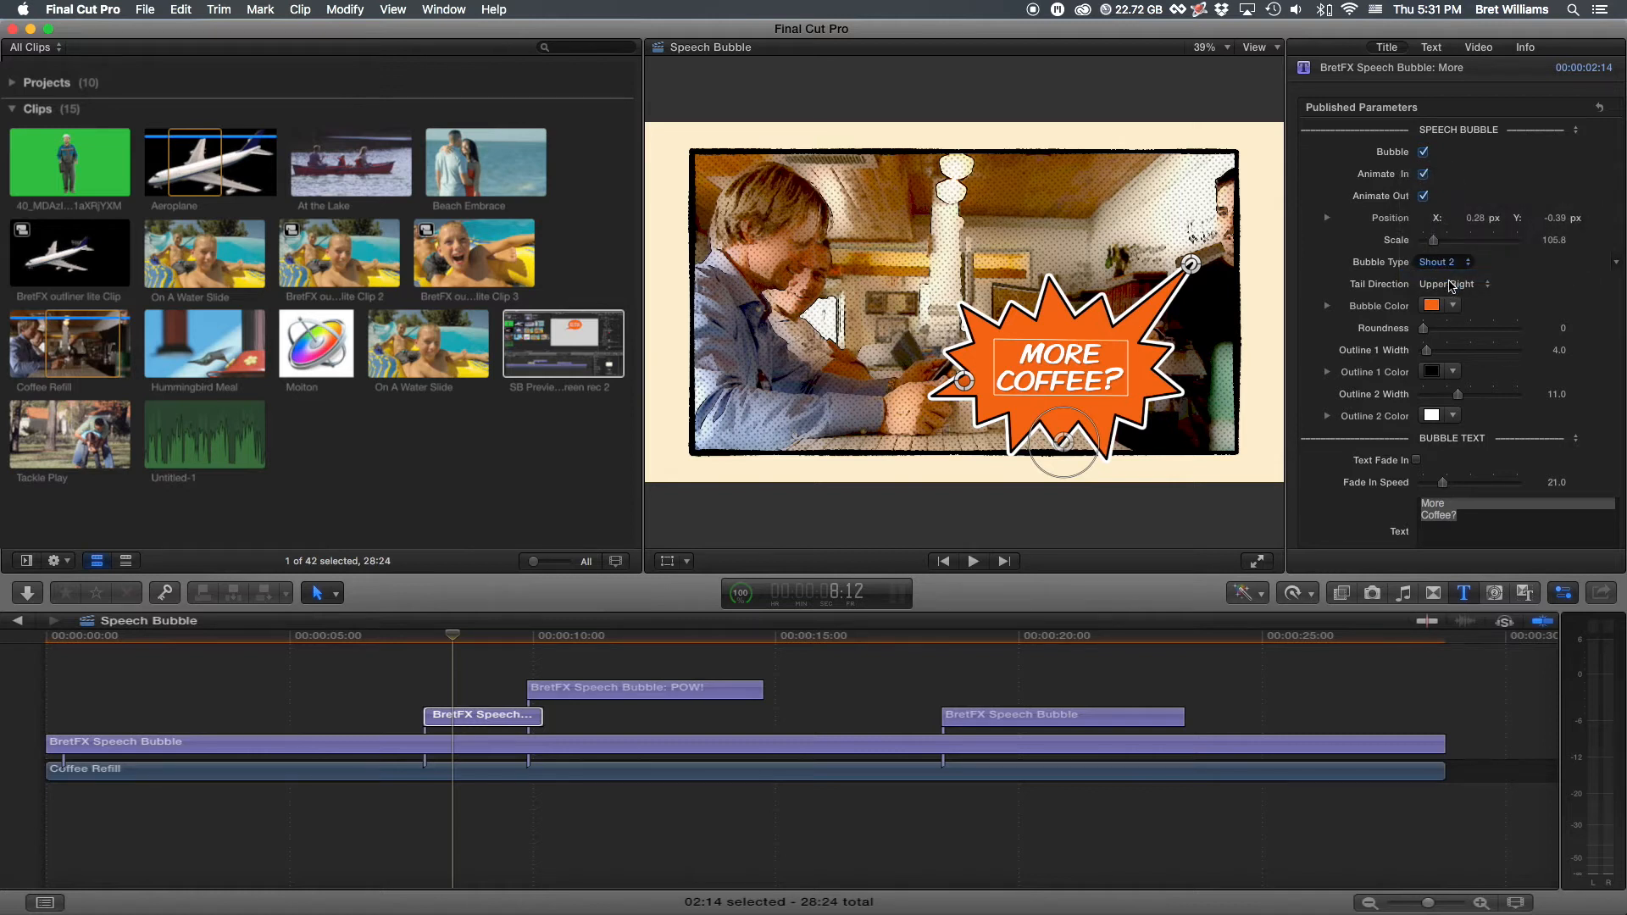
Step: Reposition the "More Coffee?" bubble's tail tip a few times, leaving it pointing up toward the standing waiter's face
{"action": "left_click_drag", "start_coordinate": [1192, 267], "coordinate": [1166, 302]}
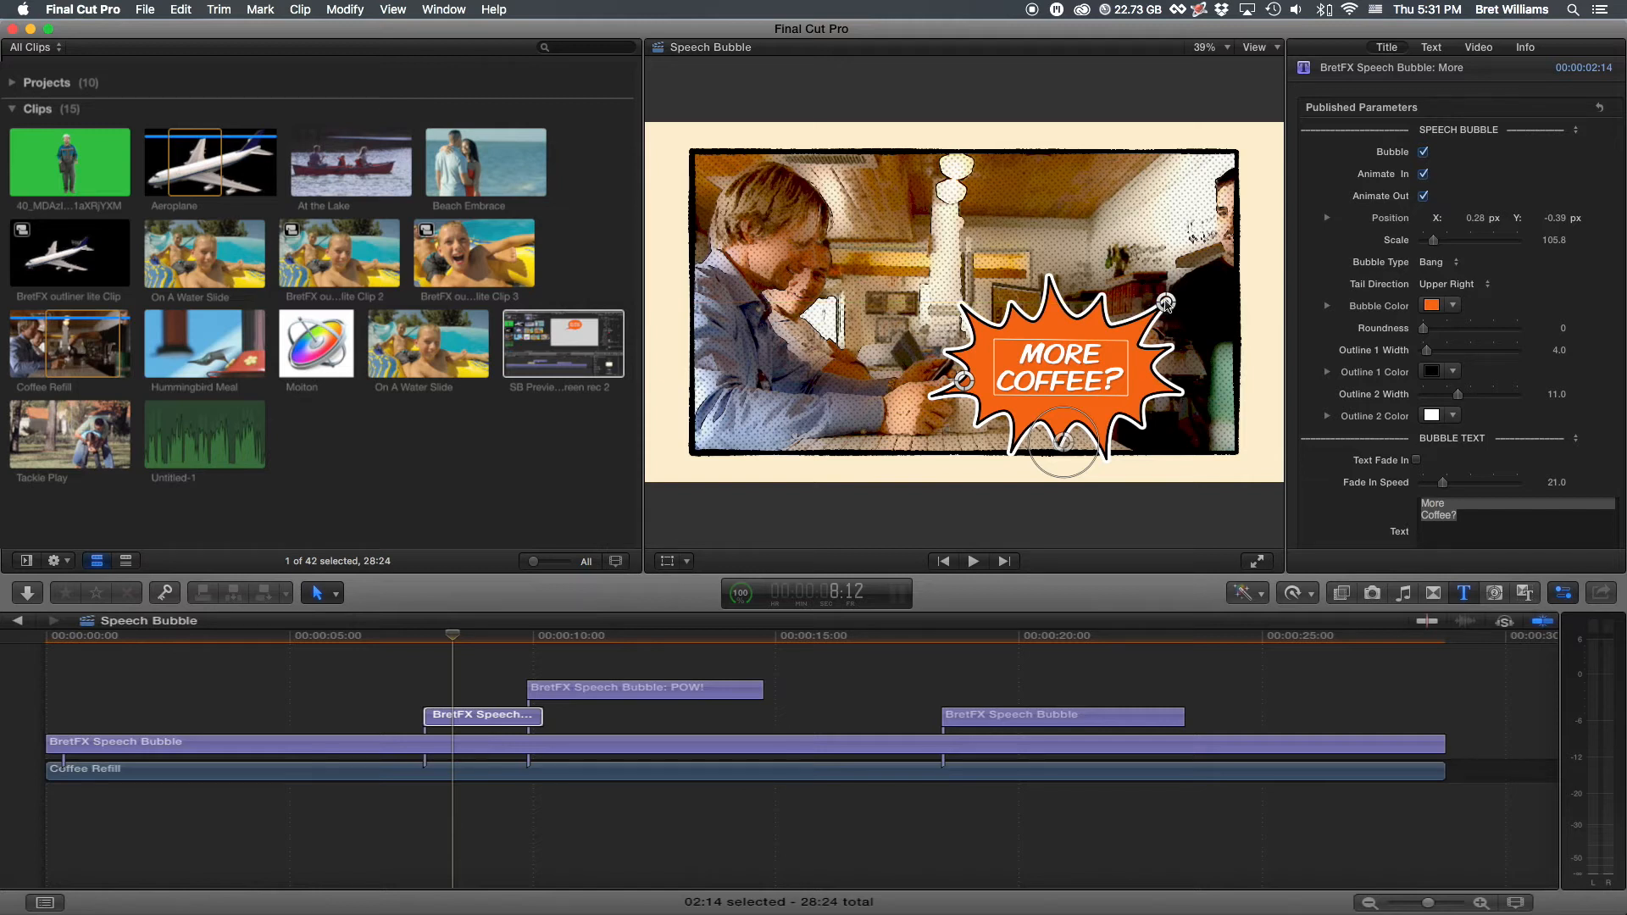
{"action": "left_click_drag", "start_coordinate": [1166, 303], "coordinate": [1215, 263]}
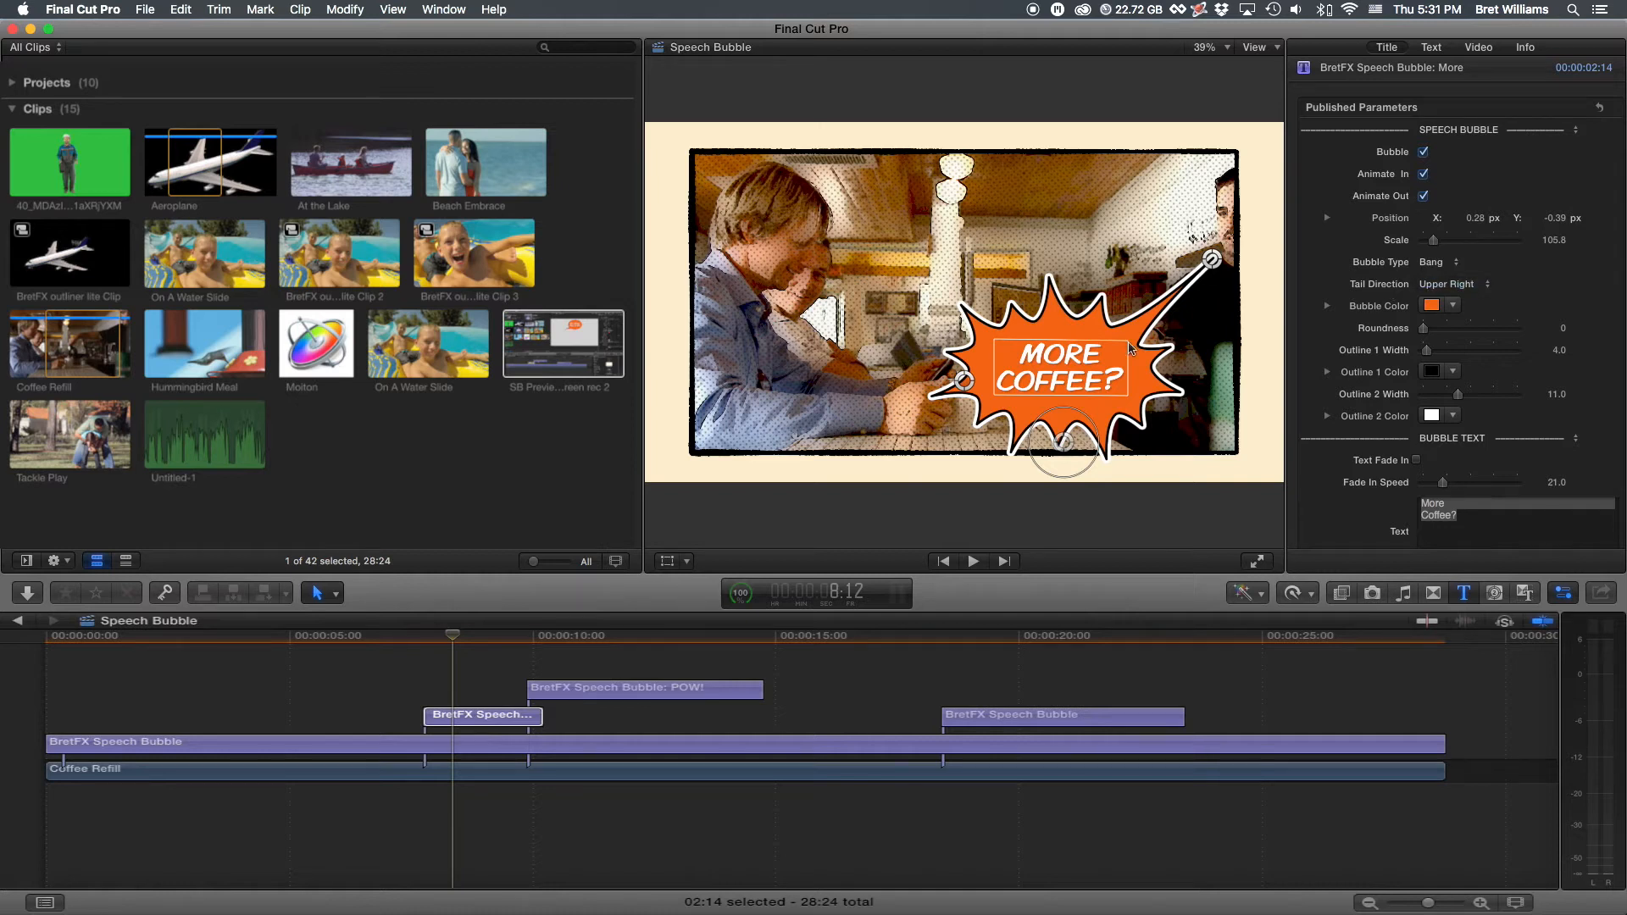
{"action": "left_click_drag", "start_coordinate": [1212, 259], "coordinate": [1167, 249]}
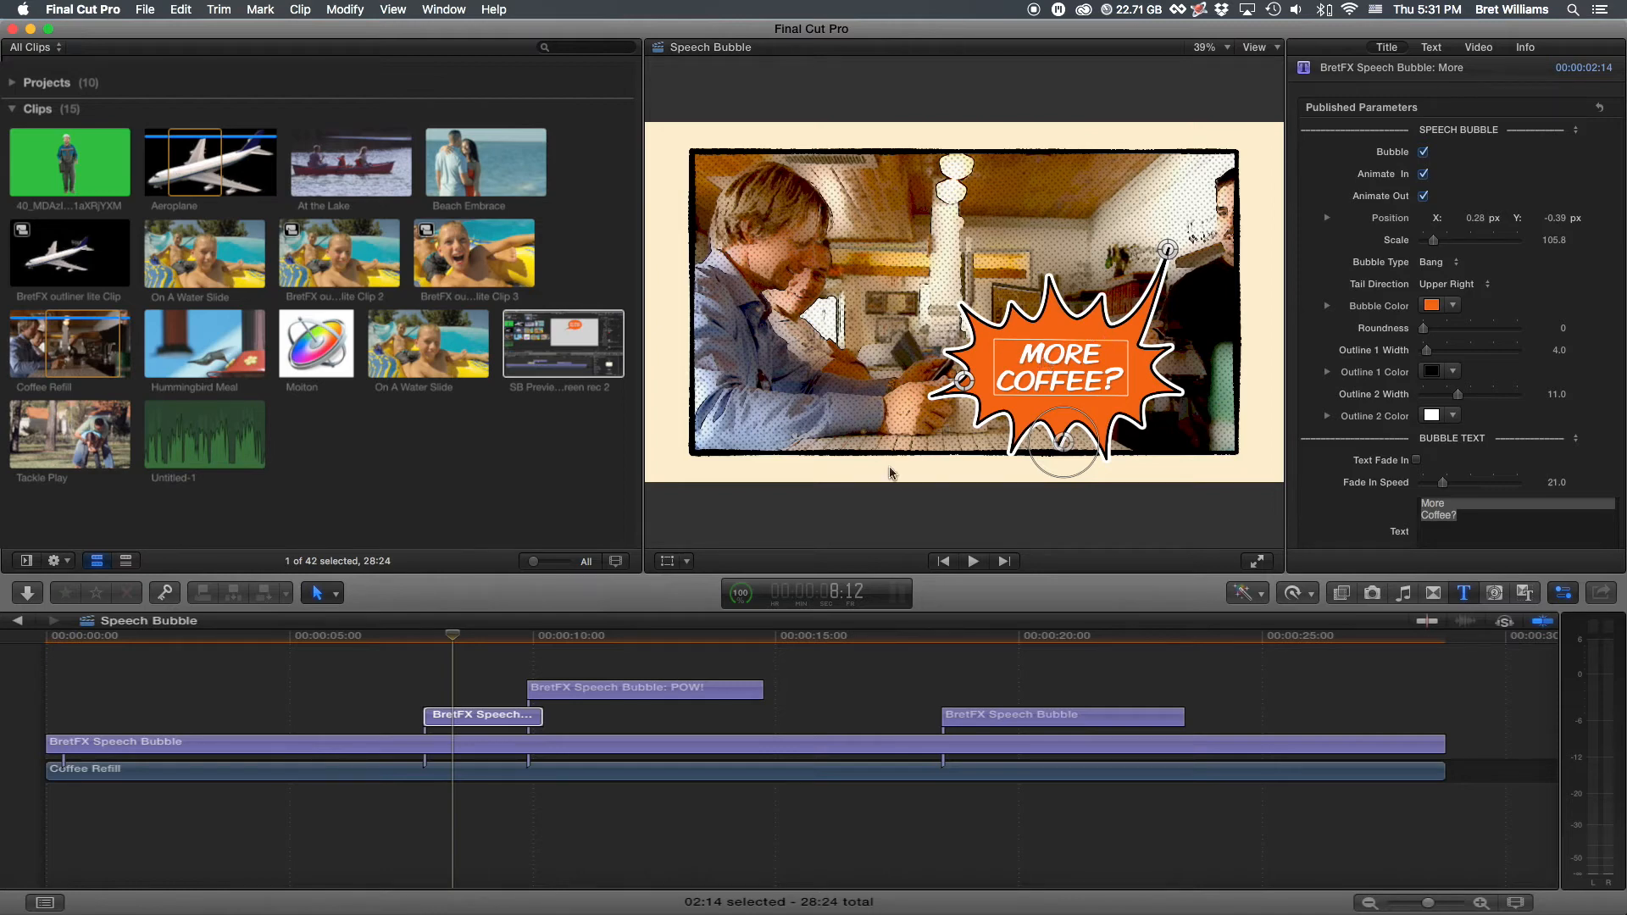
{"action": "left_click_drag", "start_coordinate": [1167, 250], "coordinate": [1206, 268]}
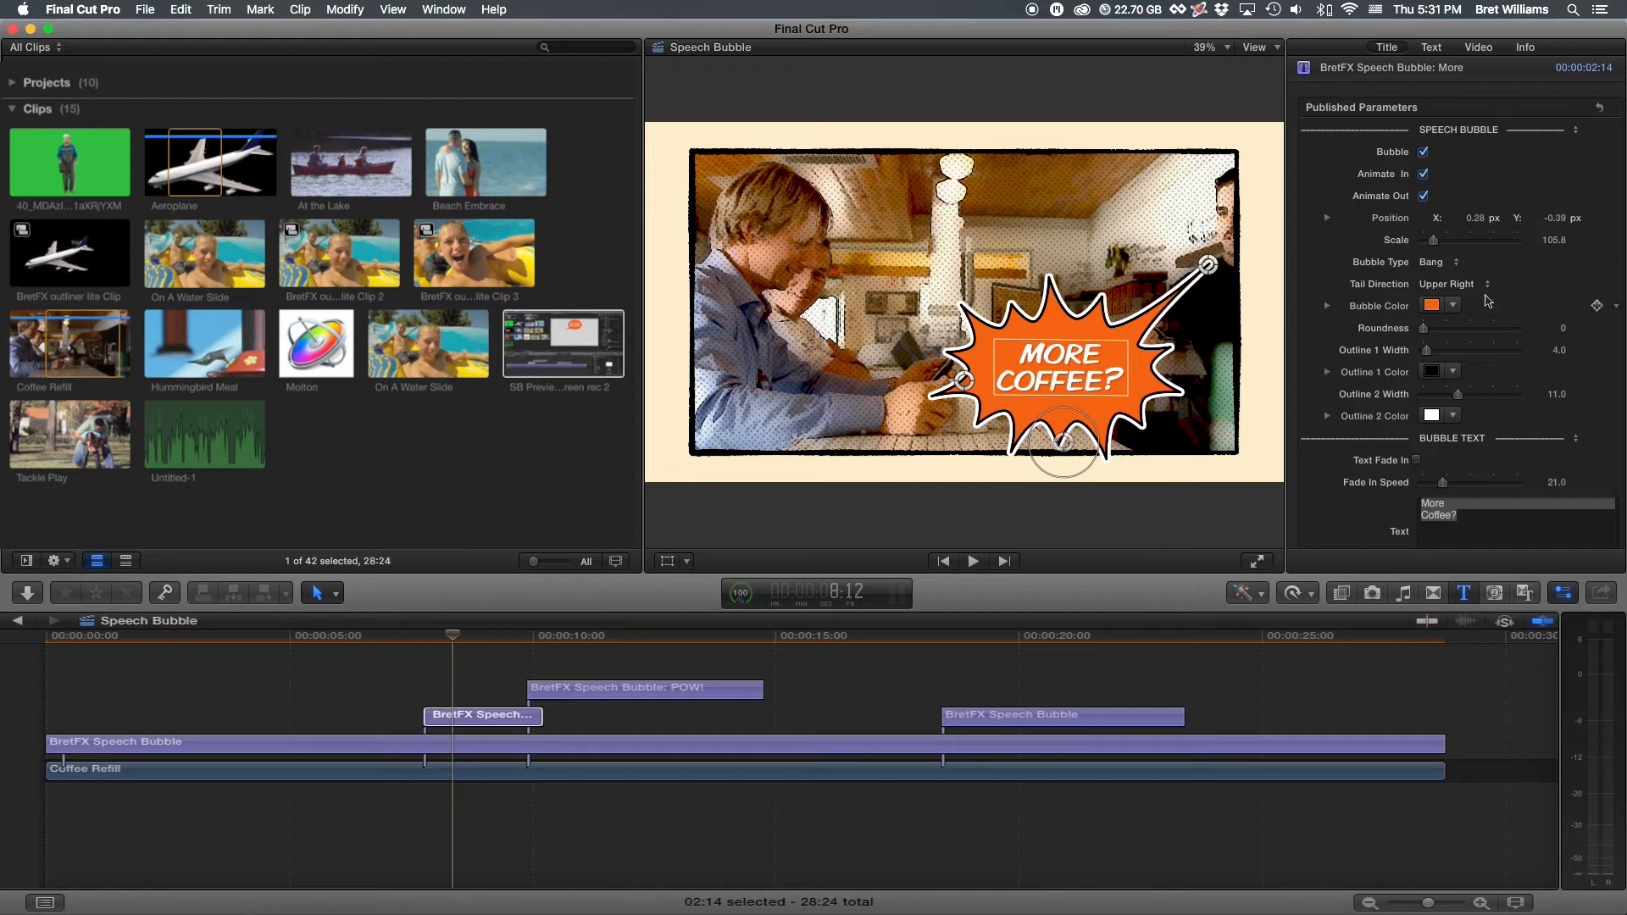
Step: Set the "More Coffee?" title's bubble type to Round, keeping the tail direction at Upper Right
{"action": "left_click", "coordinate": [1457, 284]}
{"action": "left_click", "coordinate": [1459, 285]}
{"action": "left_click", "coordinate": [1445, 262]}
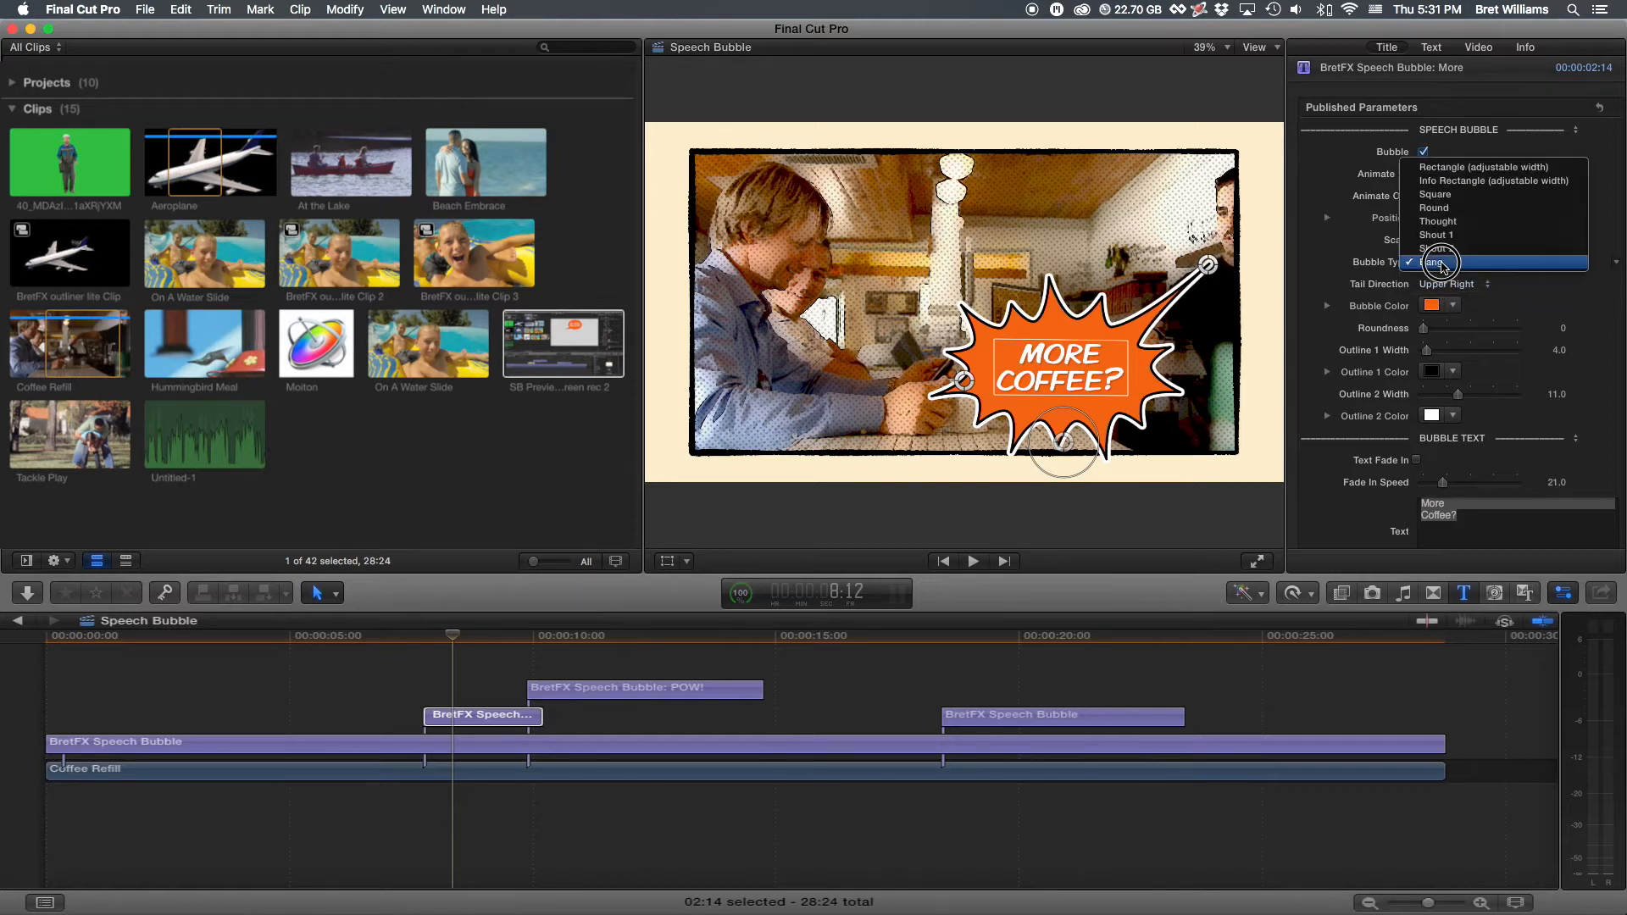
{"action": "left_click", "coordinate": [1443, 208]}
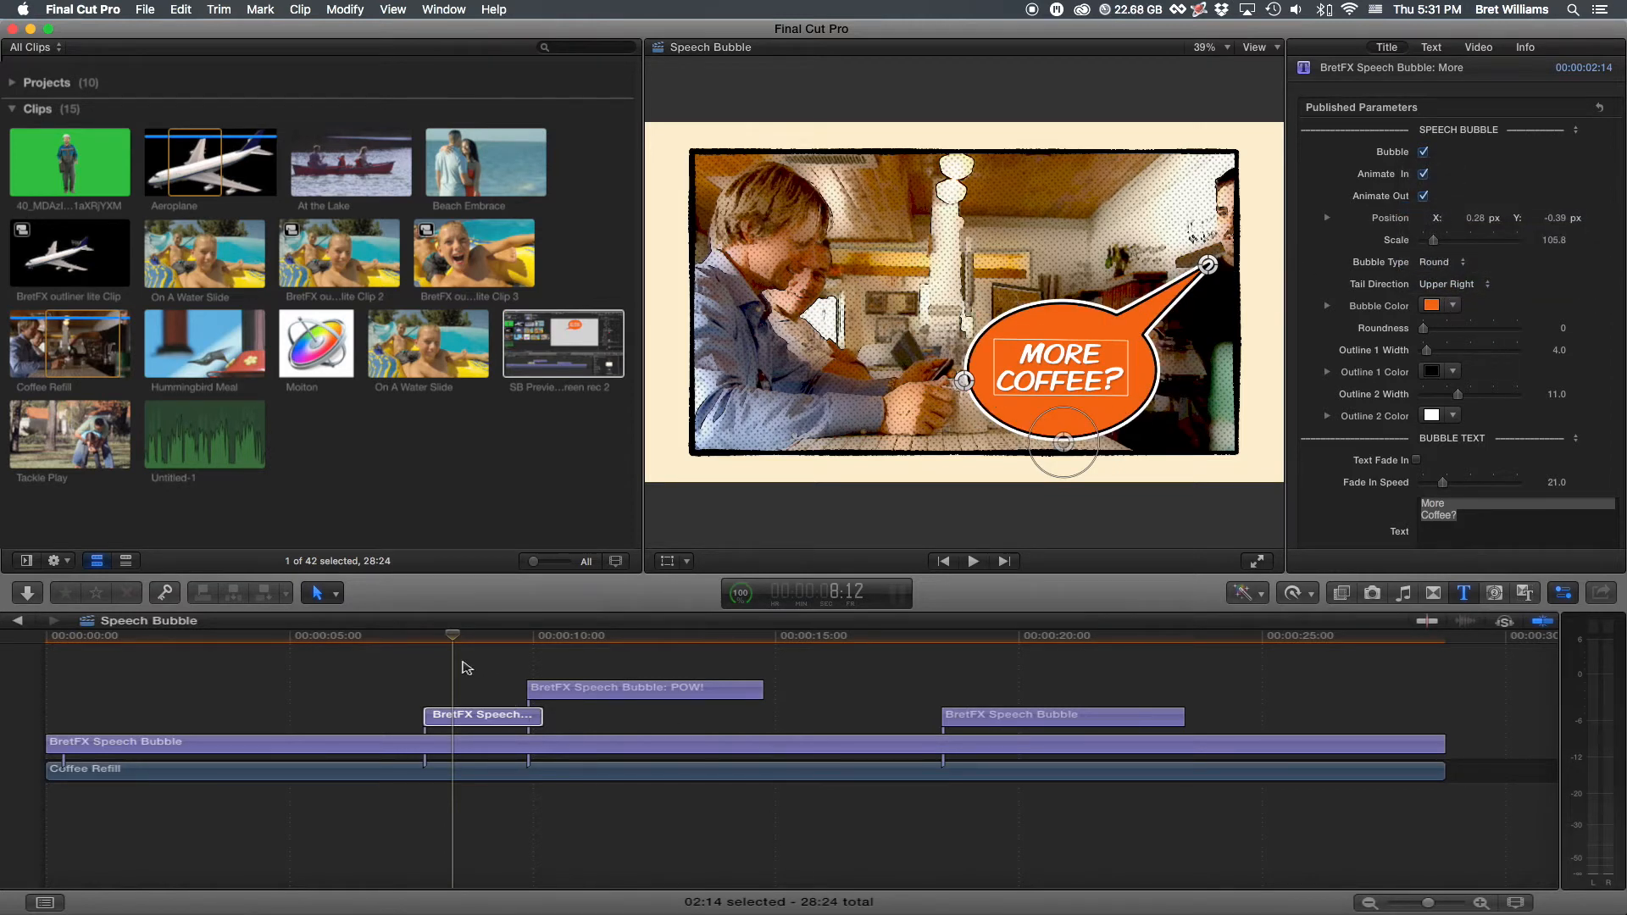
Step: Play back the "More Coffee?" and "Oh, yeah. Fill 'r up!" bubbles to review their animation
{"action": "left_click", "coordinate": [427, 641]}
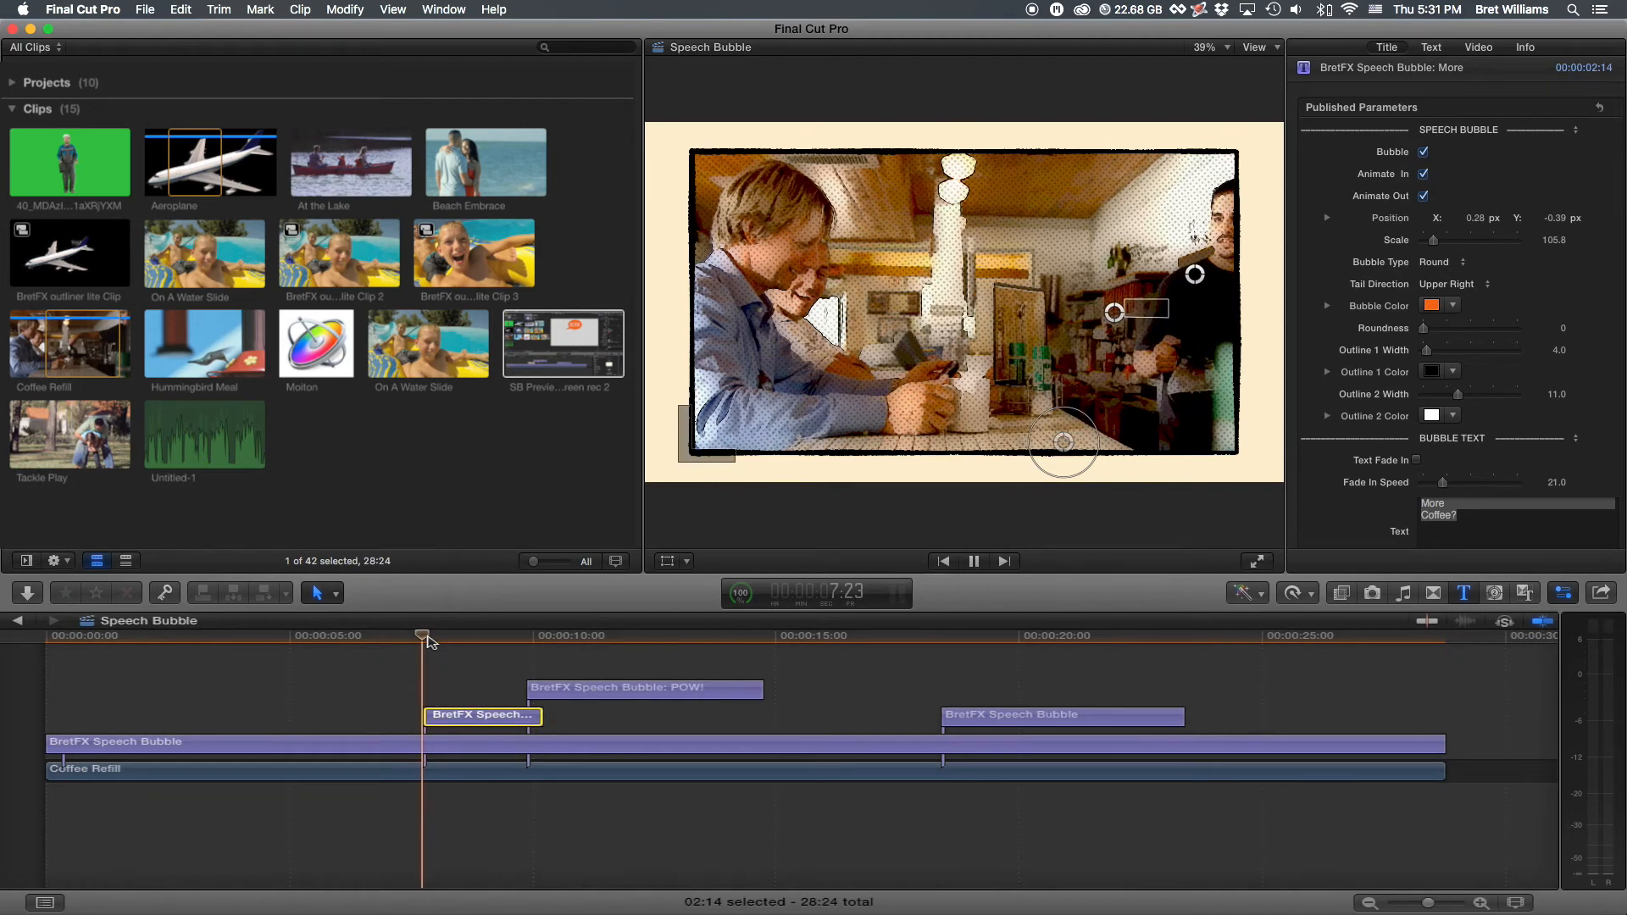
{"action": "left_click", "coordinate": [526, 642]}
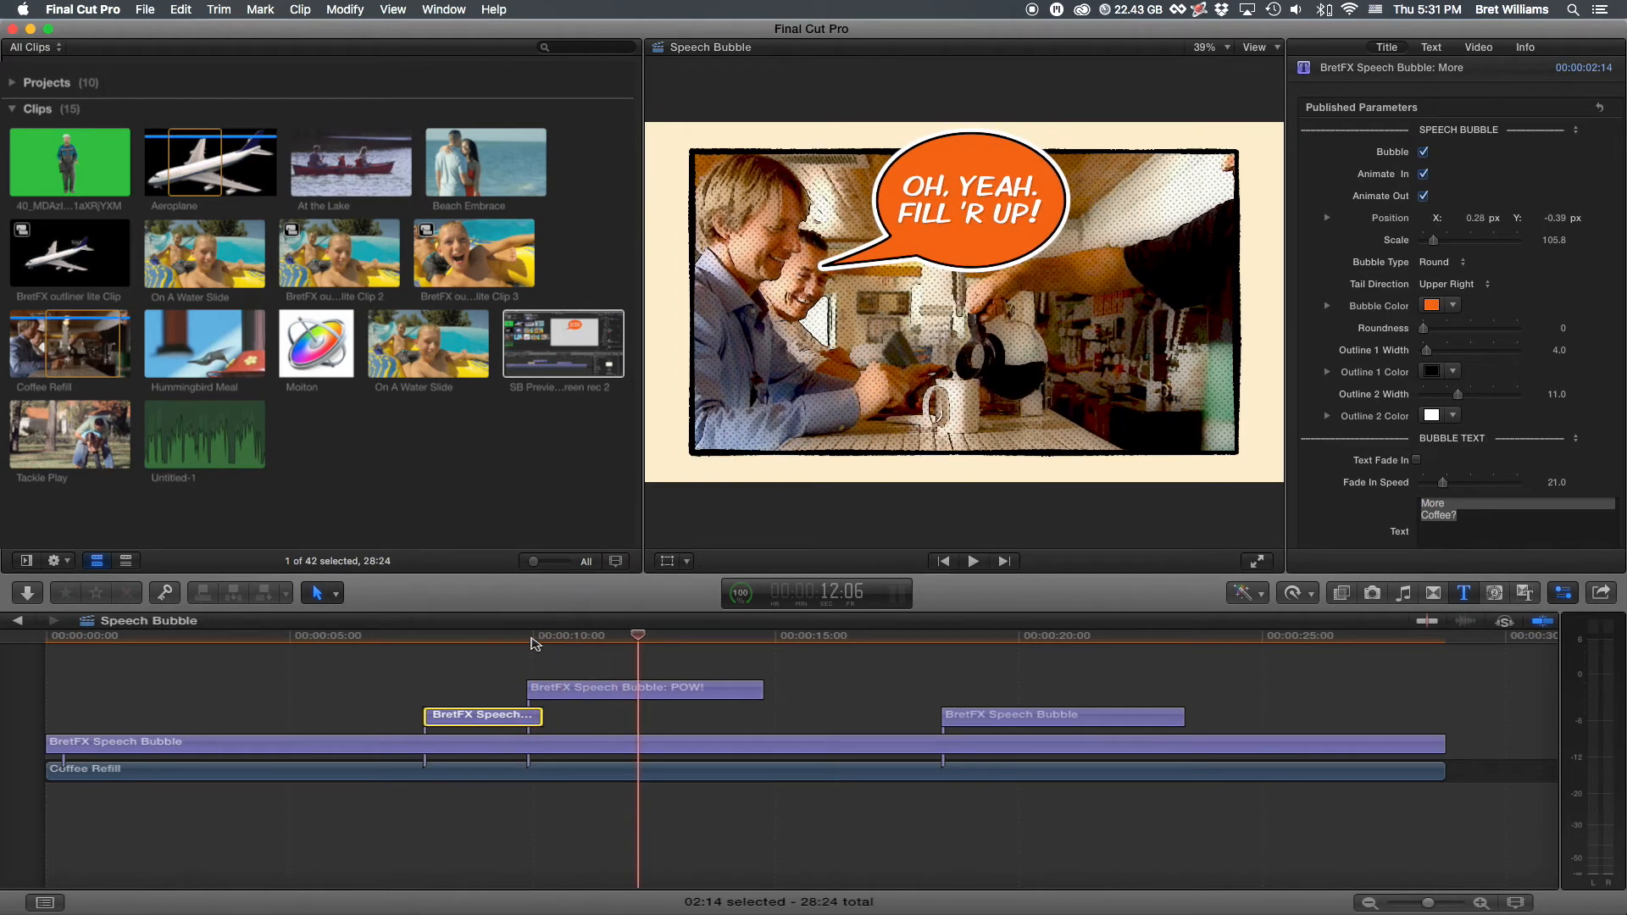
{"action": "left_click", "coordinate": [528, 639]}
{"action": "key", "text": "space"}
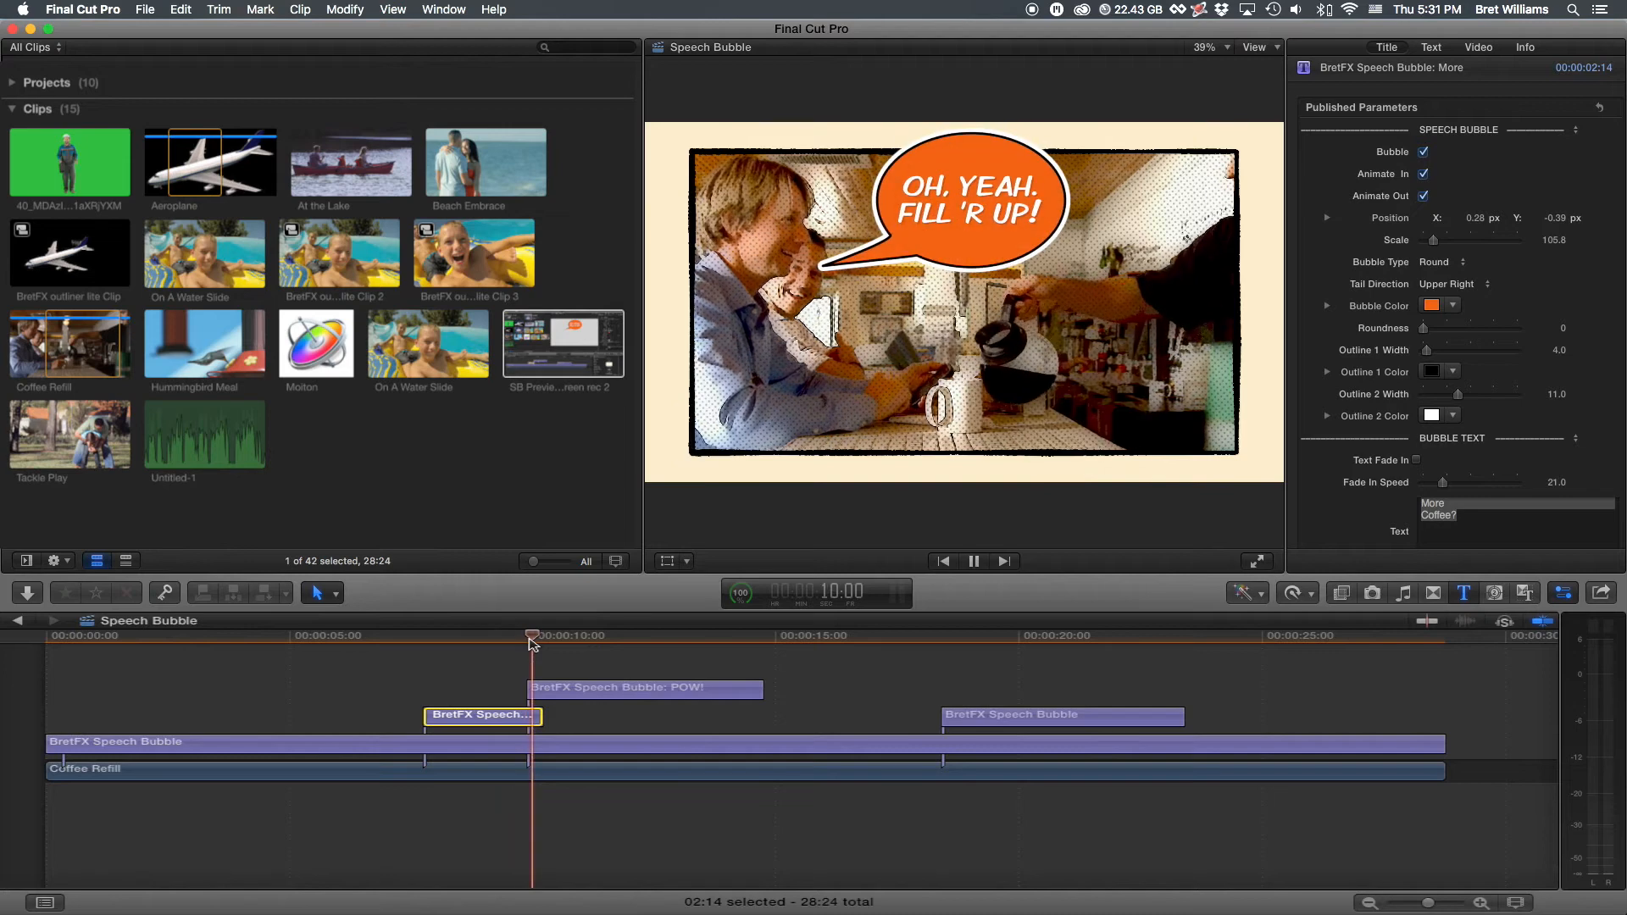
{"action": "key", "text": "space"}
Step: Set the "More Coffee?" title's Outline 1 Width to 24.47
{"action": "scroll", "coordinate": [1429, 328], "scroll_direction": "down", "scroll_amount": 1}
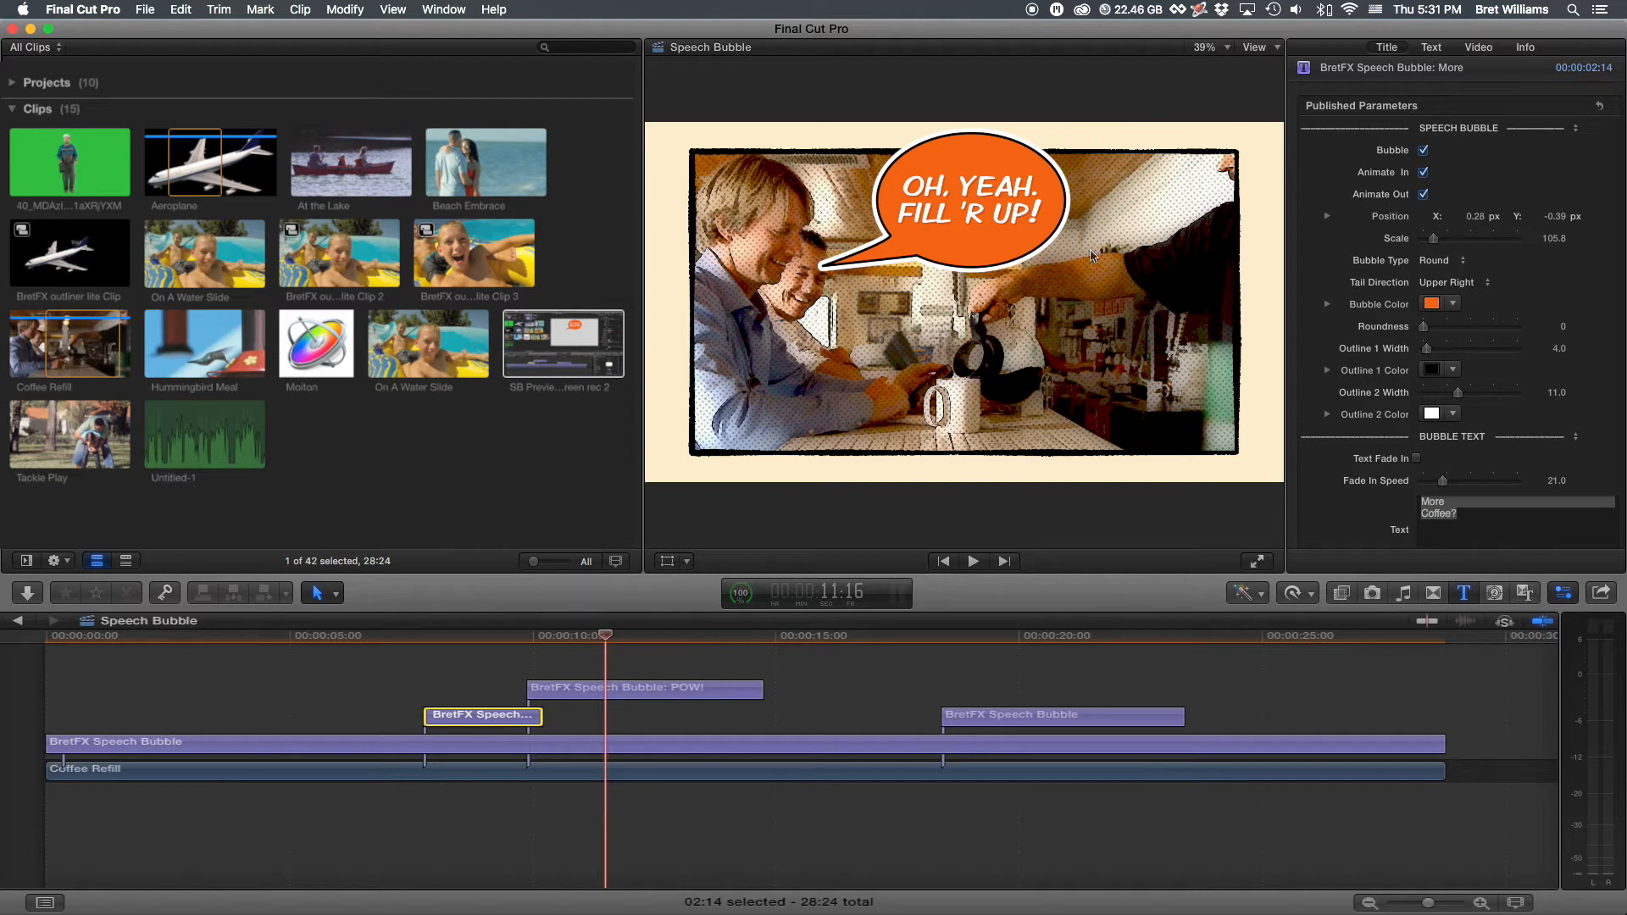
{"action": "mouse_move", "coordinate": [1426, 349]}
{"action": "left_mouse_down"}
{"action": "mouse_move", "coordinate": [1470, 354]}
{"action": "mouse_move", "coordinate": [1443, 350]}
{"action": "left_mouse_up"}
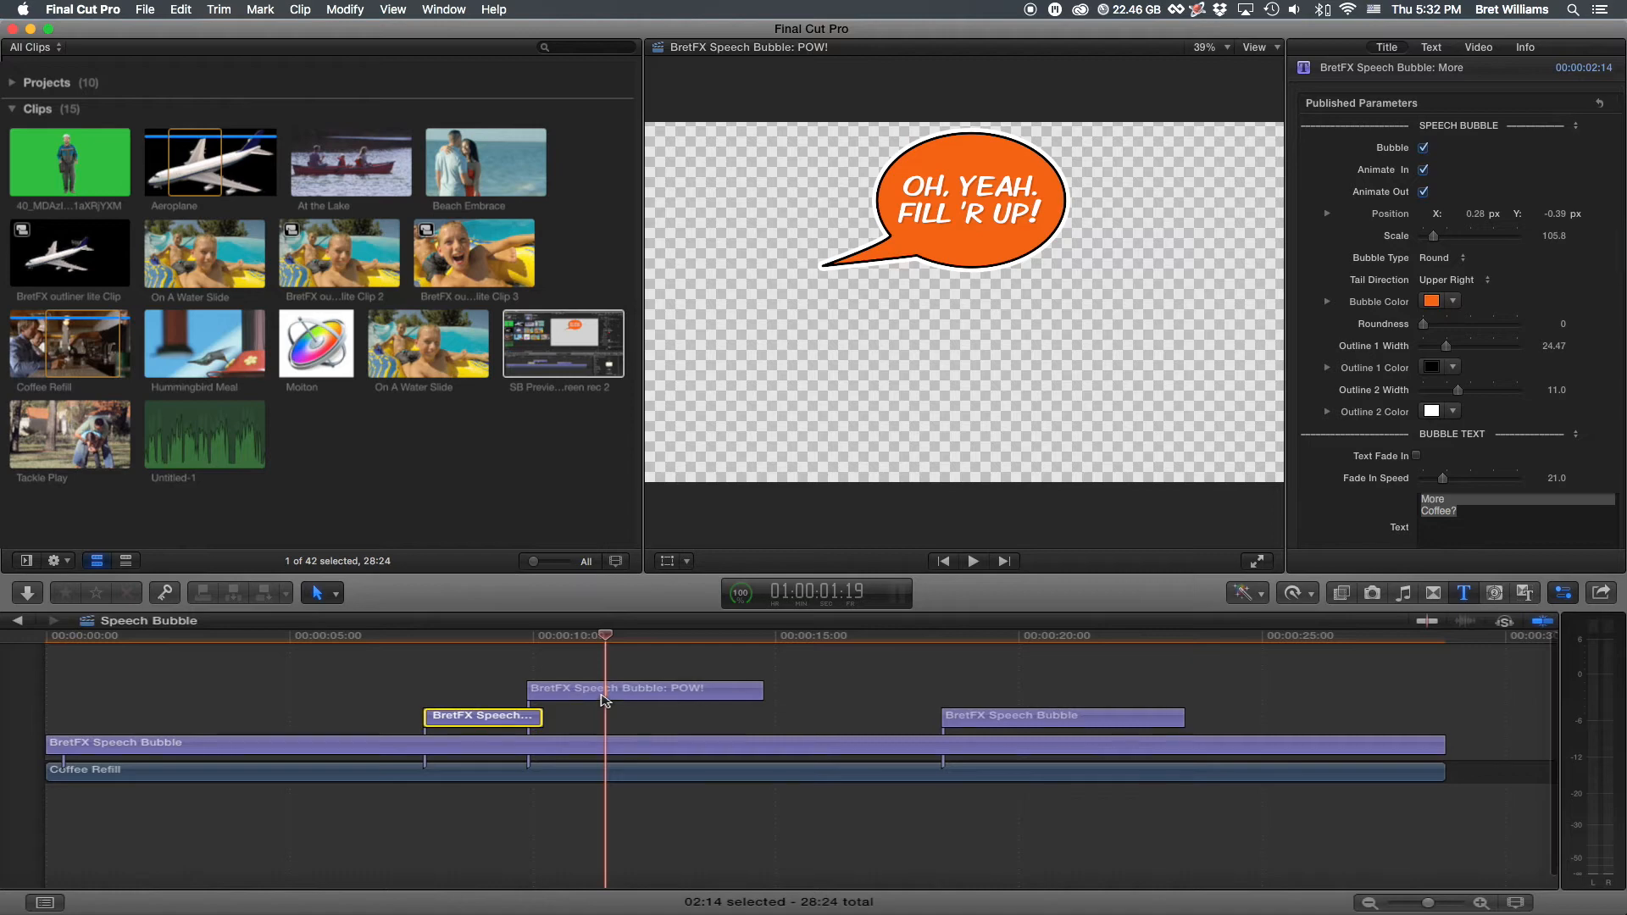
Step: On the "Oh, yeah. Fill 'r up!" title, set Outline 1 Width to 4.0 and Outline 2 Width to 17.0
{"action": "left_click", "coordinate": [612, 691]}
{"action": "scroll", "coordinate": [1492, 380], "scroll_direction": "down", "scroll_amount": 1}
{"action": "mouse_move", "coordinate": [1426, 343]}
{"action": "left_mouse_down"}
{"action": "mouse_move", "coordinate": [1484, 351]}
{"action": "mouse_move", "coordinate": [1424, 347]}
{"action": "left_mouse_up"}
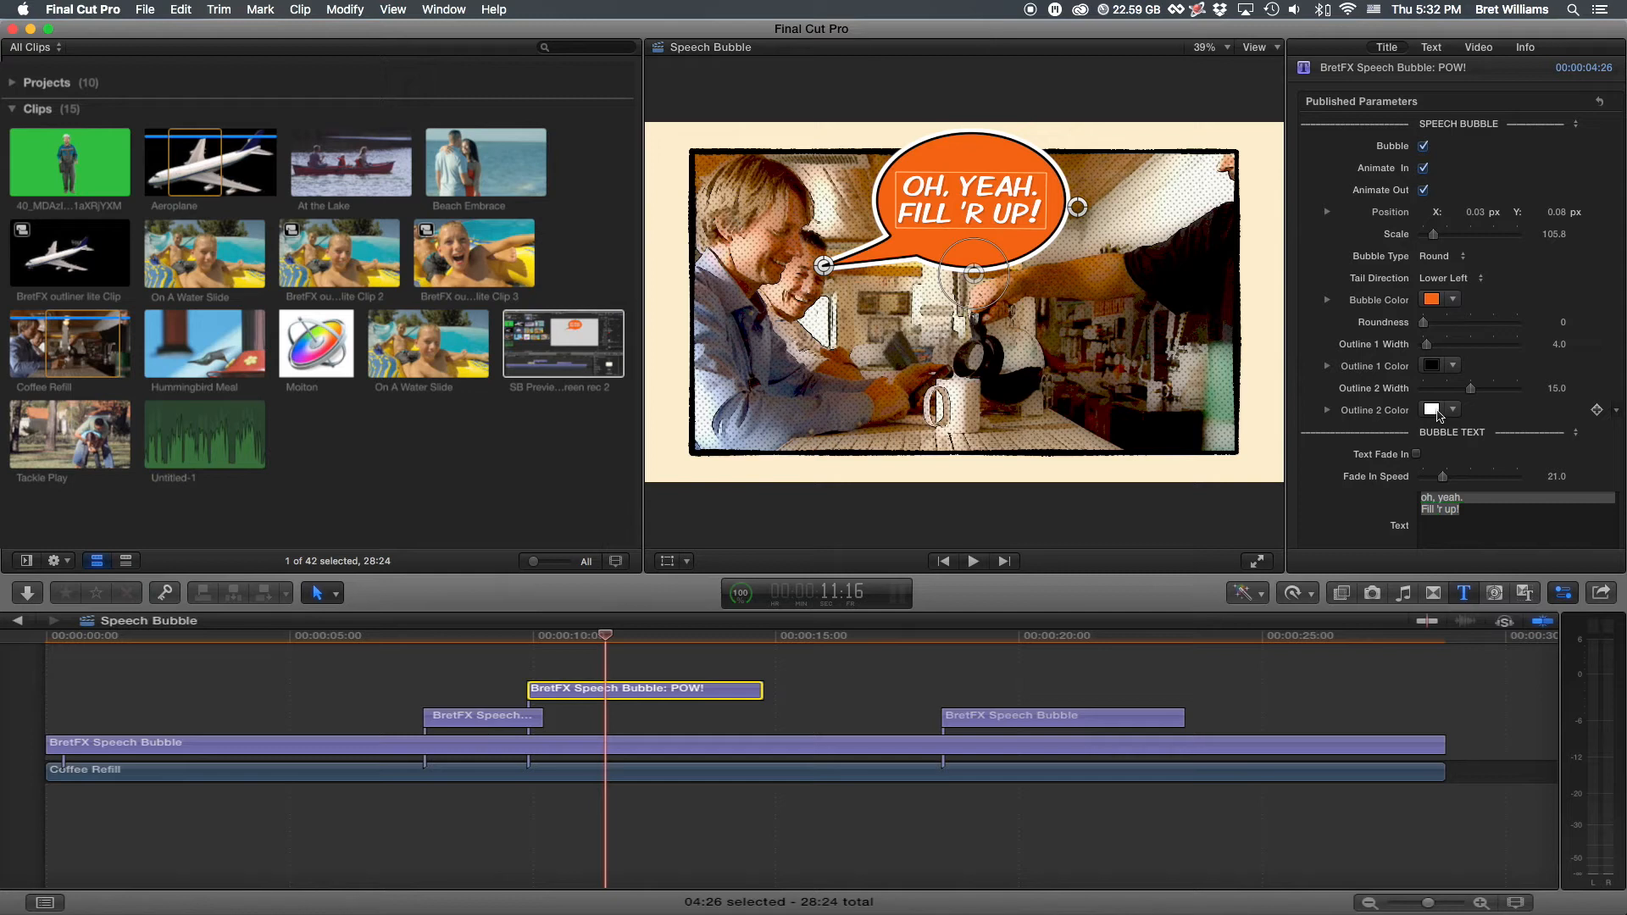
{"action": "mouse_move", "coordinate": [1472, 393]}
{"action": "left_mouse_down"}
{"action": "mouse_move", "coordinate": [1427, 398]}
{"action": "mouse_move", "coordinate": [1502, 383]}
{"action": "mouse_move", "coordinate": [1434, 396]}
{"action": "mouse_move", "coordinate": [1493, 385]}
{"action": "mouse_move", "coordinate": [1434, 387]}
{"action": "mouse_move", "coordinate": [1476, 388]}
{"action": "left_mouse_up"}
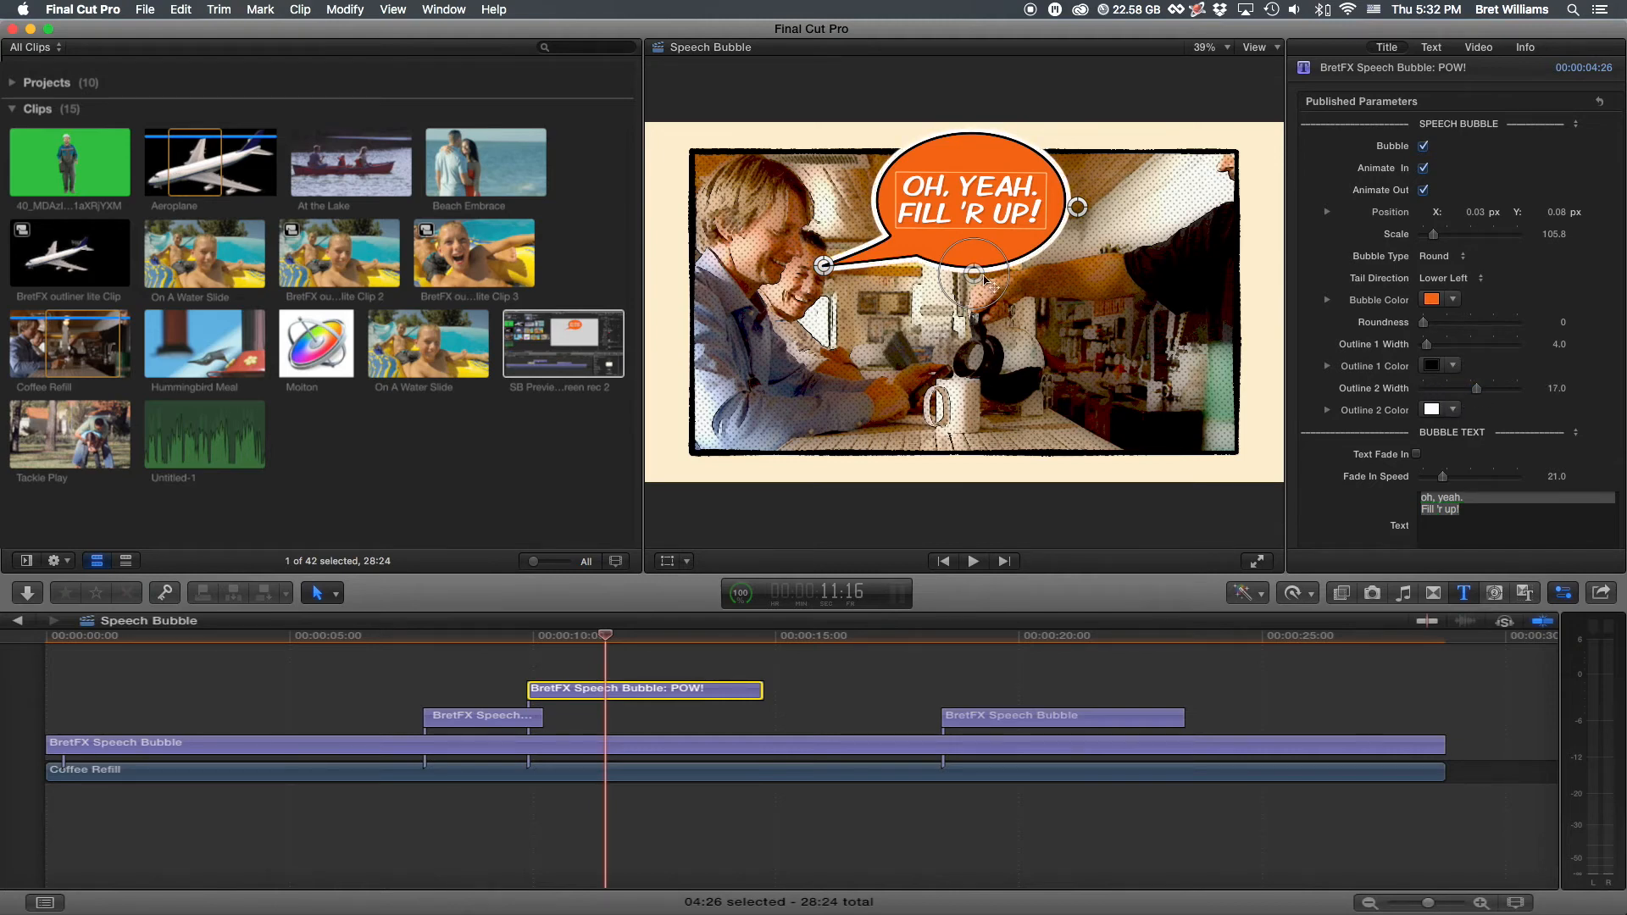
Step: Try moving the "Oh, yeah. Fill 'r up!" bubble and adjusting its side handle and tail tip in the viewer
{"action": "mouse_move", "coordinate": [973, 277]}
{"action": "left_mouse_down"}
{"action": "mouse_move", "coordinate": [1056, 377]}
{"action": "mouse_move", "coordinate": [985, 288]}
{"action": "left_mouse_up"}
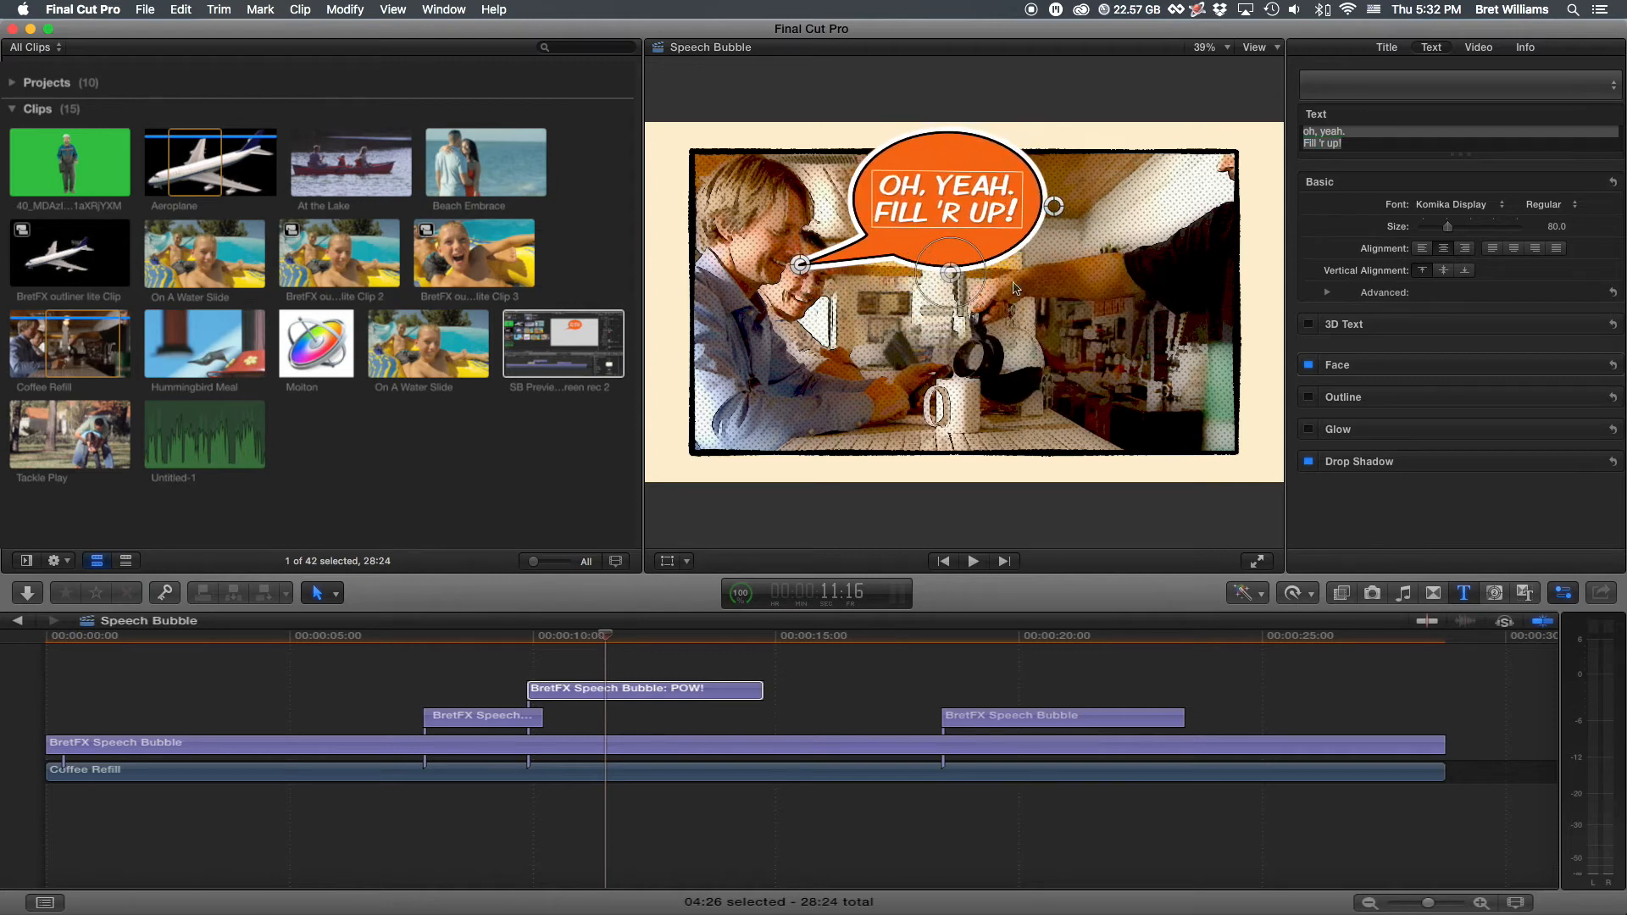
{"action": "mouse_move", "coordinate": [1053, 206]}
{"action": "left_mouse_down"}
{"action": "mouse_move", "coordinate": [1165, 209]}
{"action": "mouse_move", "coordinate": [1057, 204]}
{"action": "left_mouse_up"}
{"action": "mouse_move", "coordinate": [807, 271]}
{"action": "left_mouse_down"}
{"action": "mouse_move", "coordinate": [796, 282]}
{"action": "mouse_move", "coordinate": [805, 271]}
{"action": "left_mouse_up"}
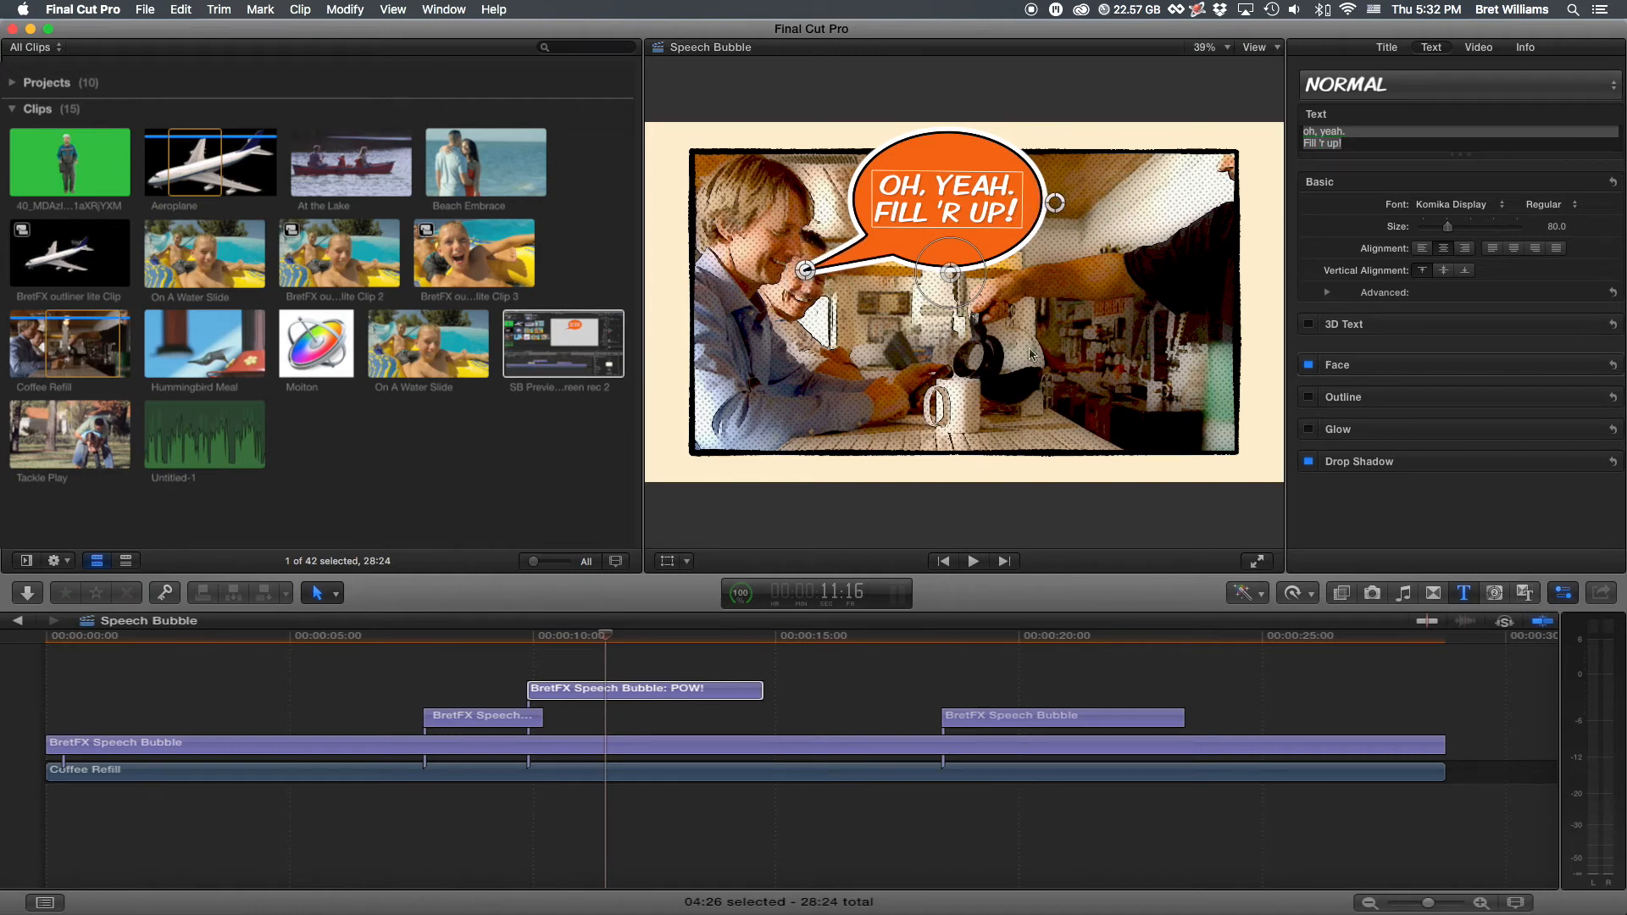
{"action": "left_click_drag", "start_coordinate": [983, 296], "coordinate": [1020, 339]}
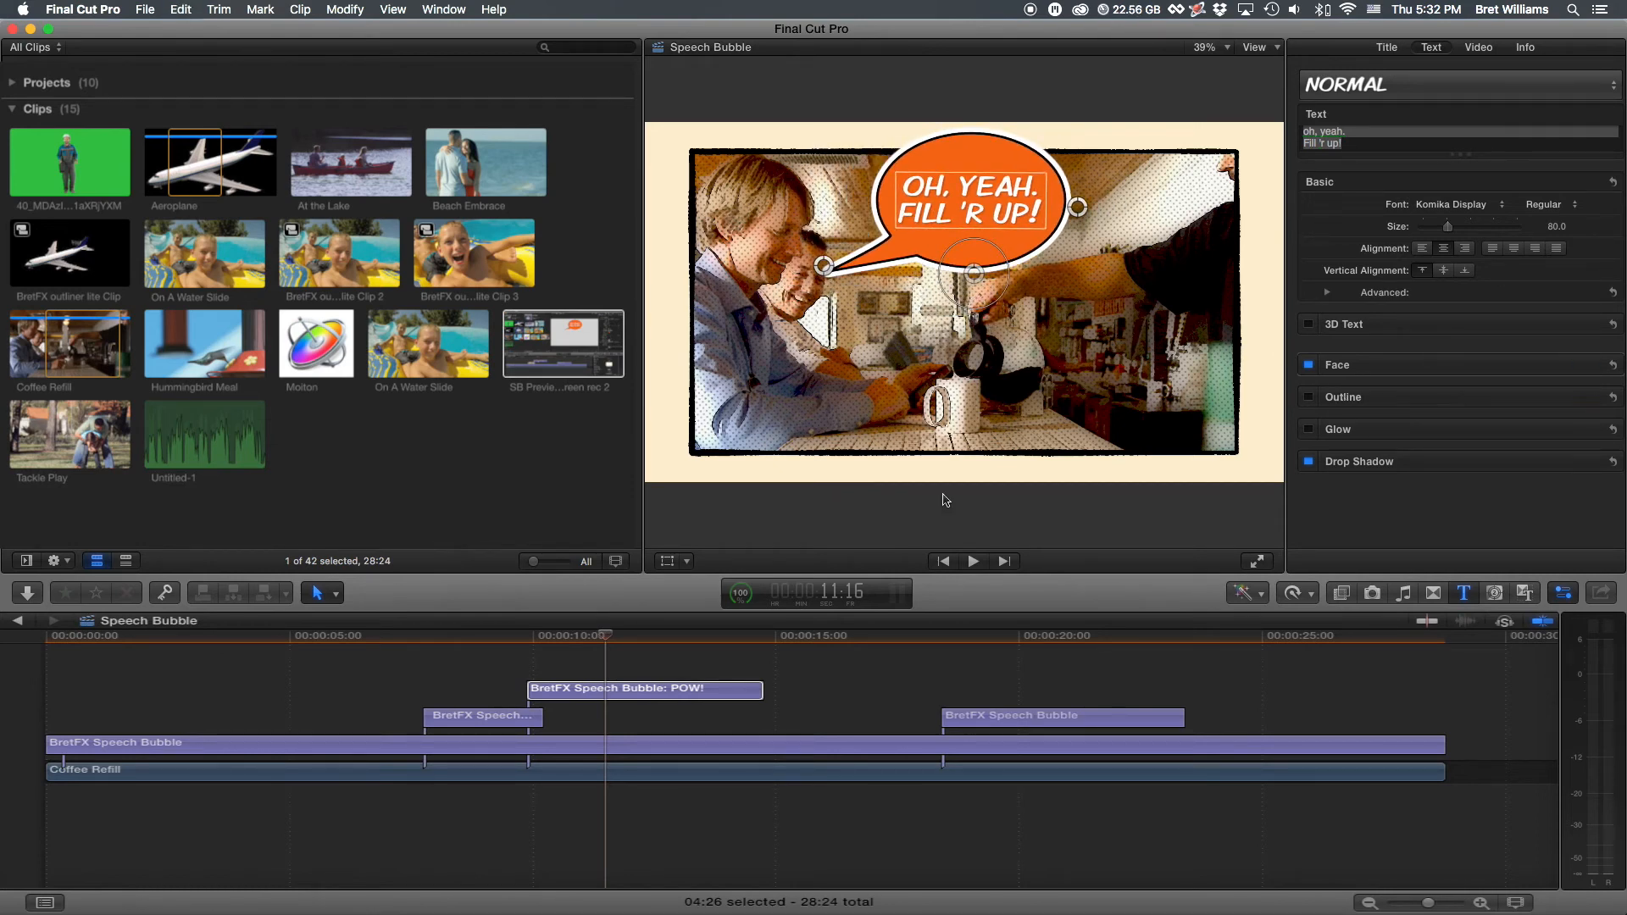
Step: Select the full-length Speech Bubble title with the playhead at 16:10 and display its Panel parameters
{"action": "left_click", "coordinate": [659, 638]}
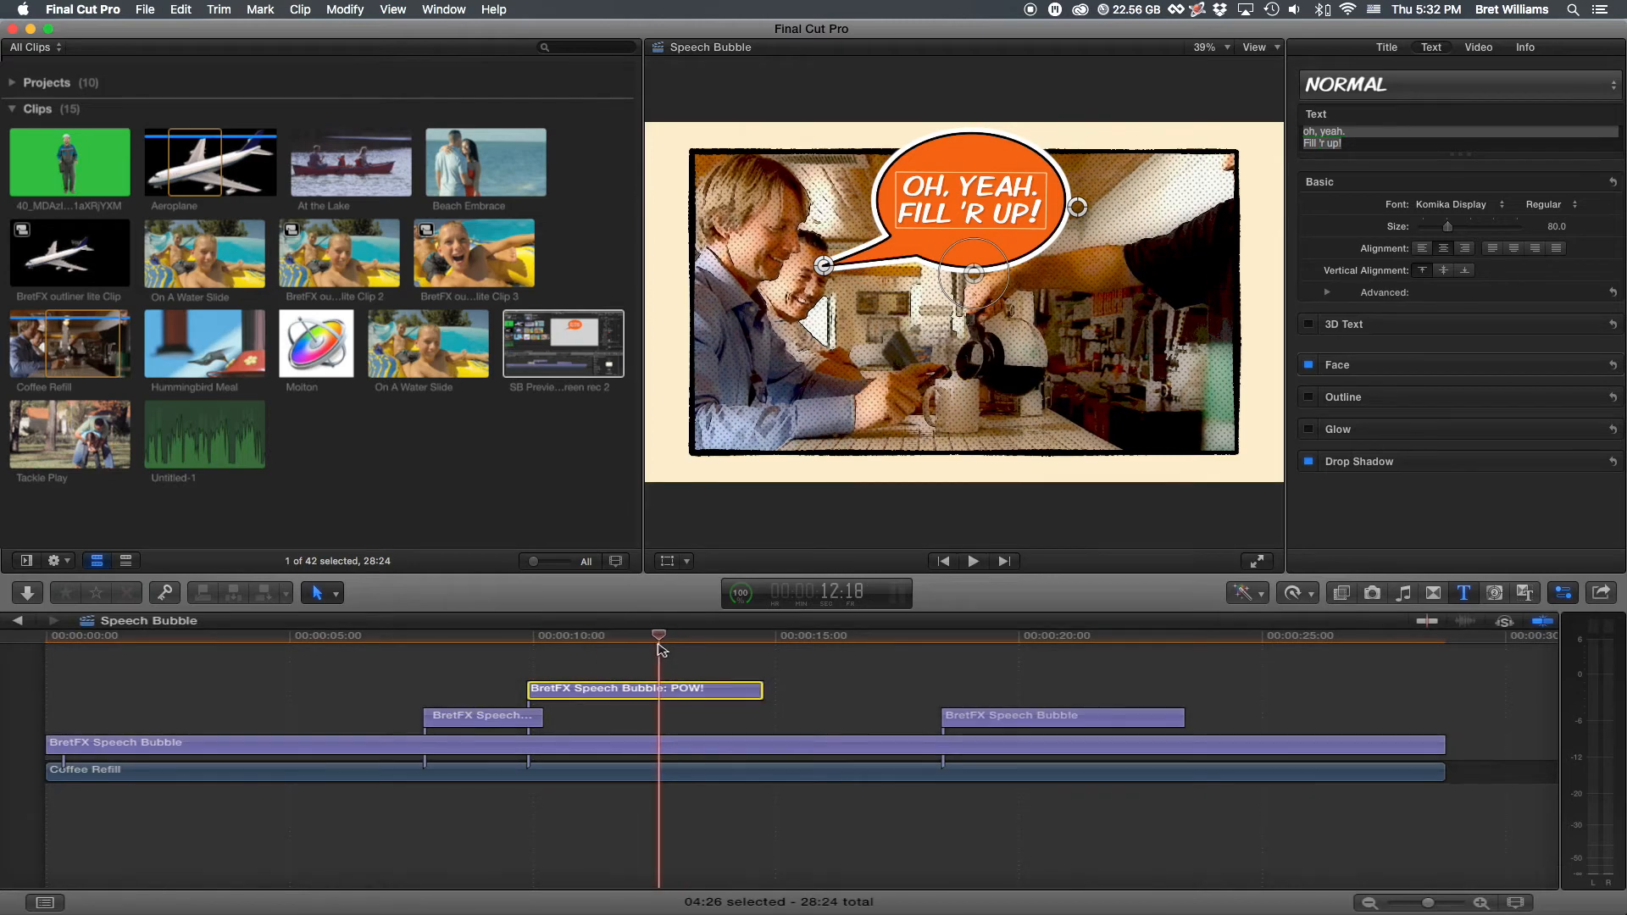
{"action": "left_click", "coordinate": [839, 637]}
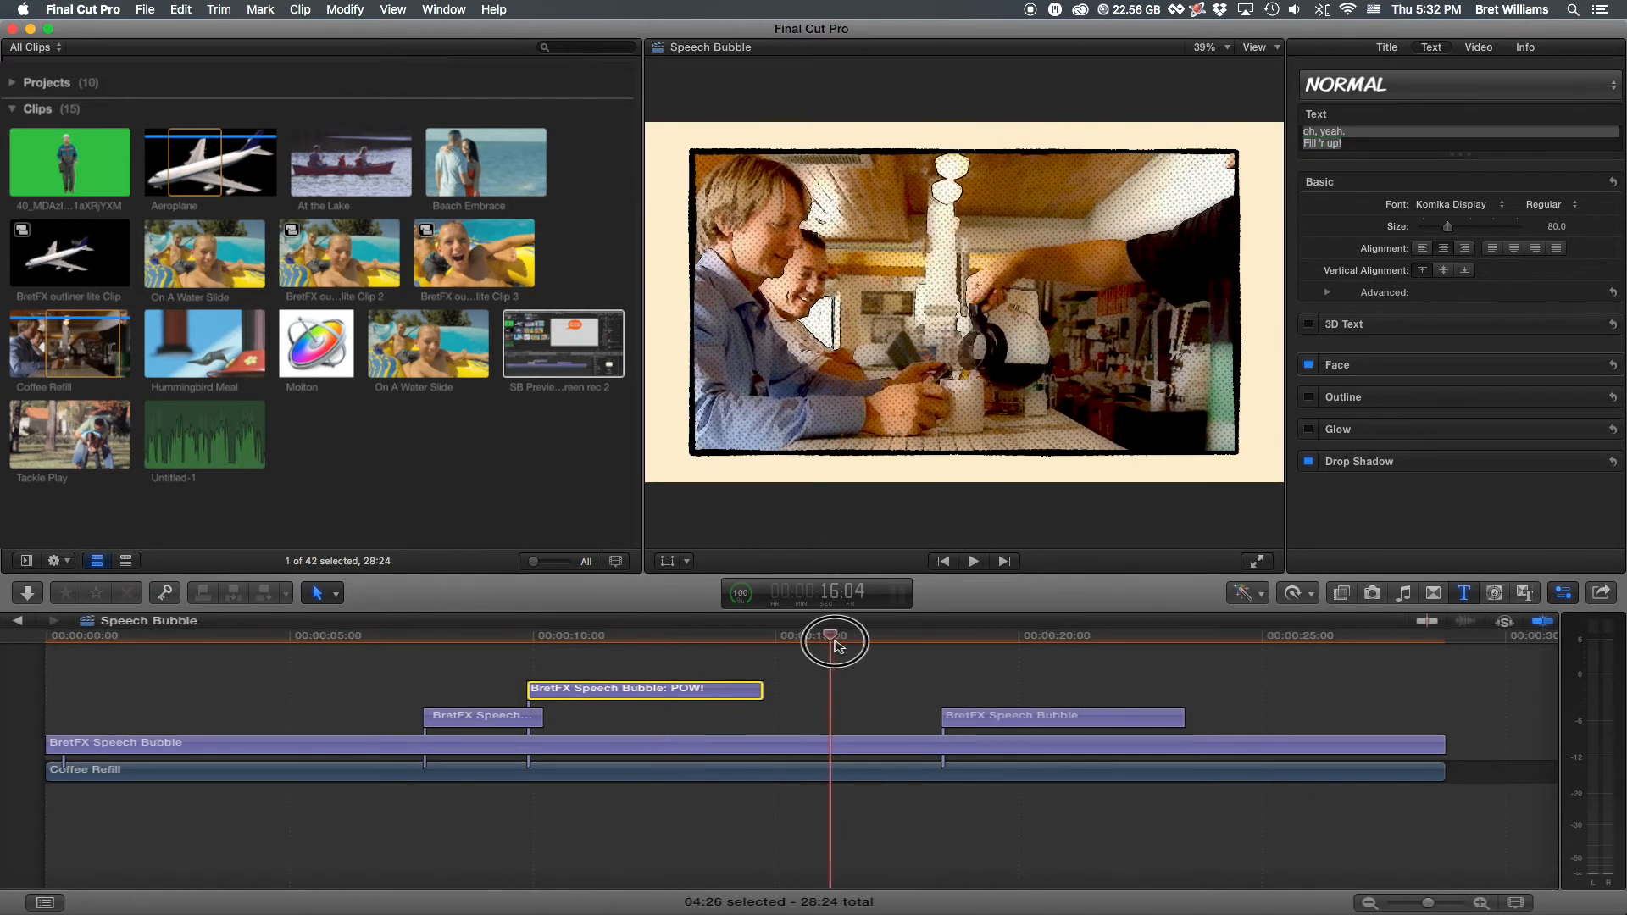
{"action": "left_click", "coordinate": [854, 750]}
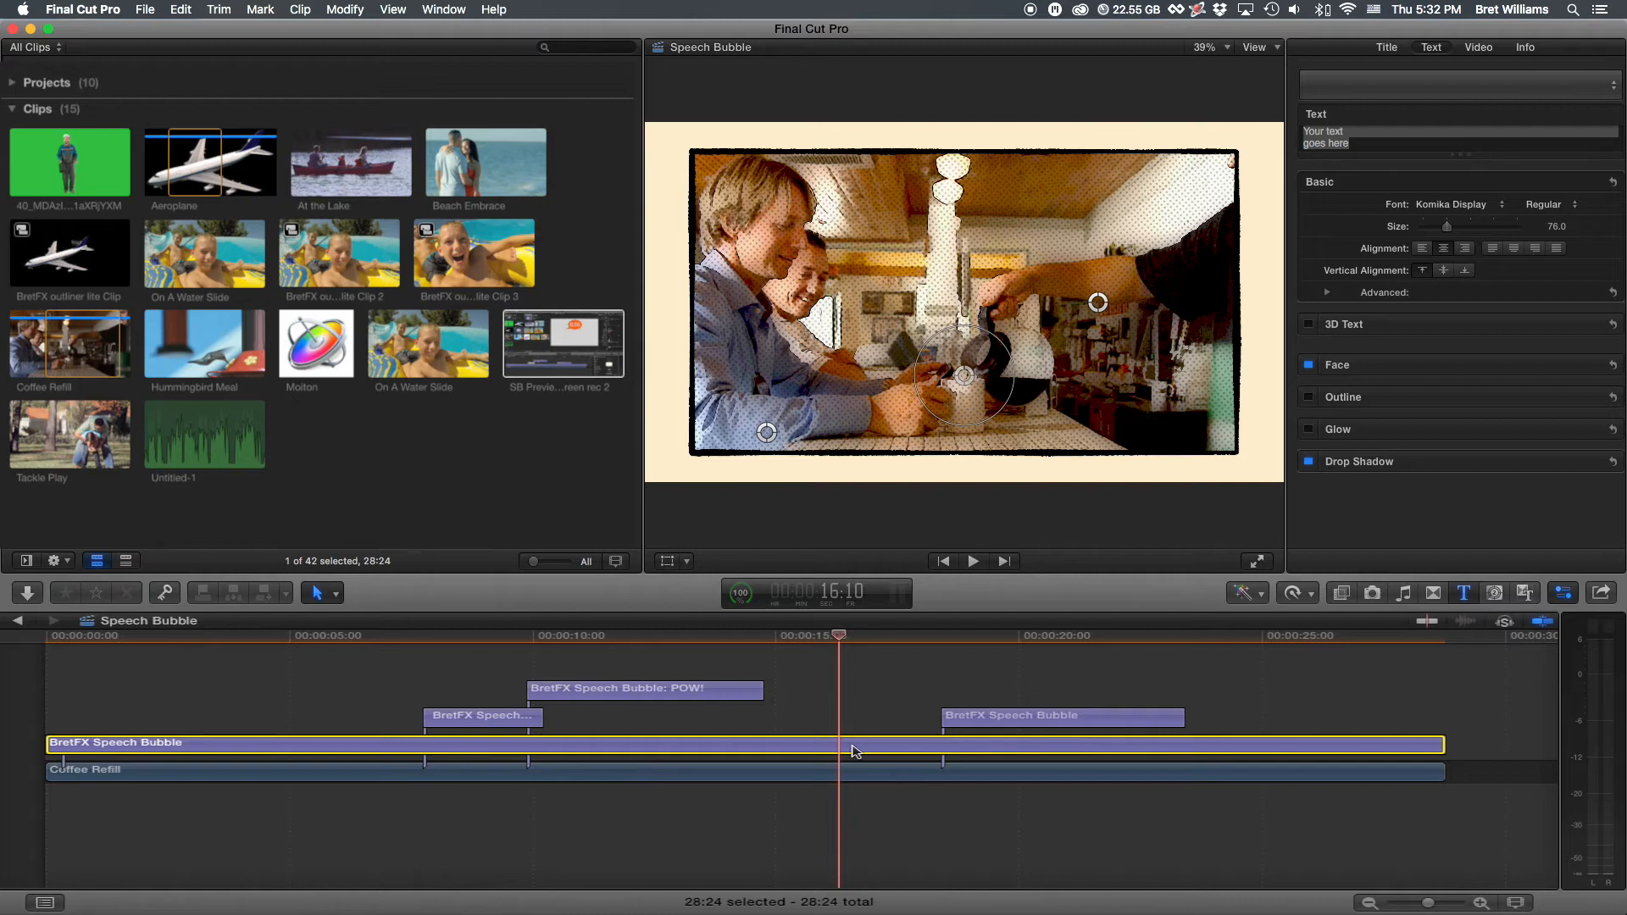
{"action": "left_click", "coordinate": [1389, 48]}
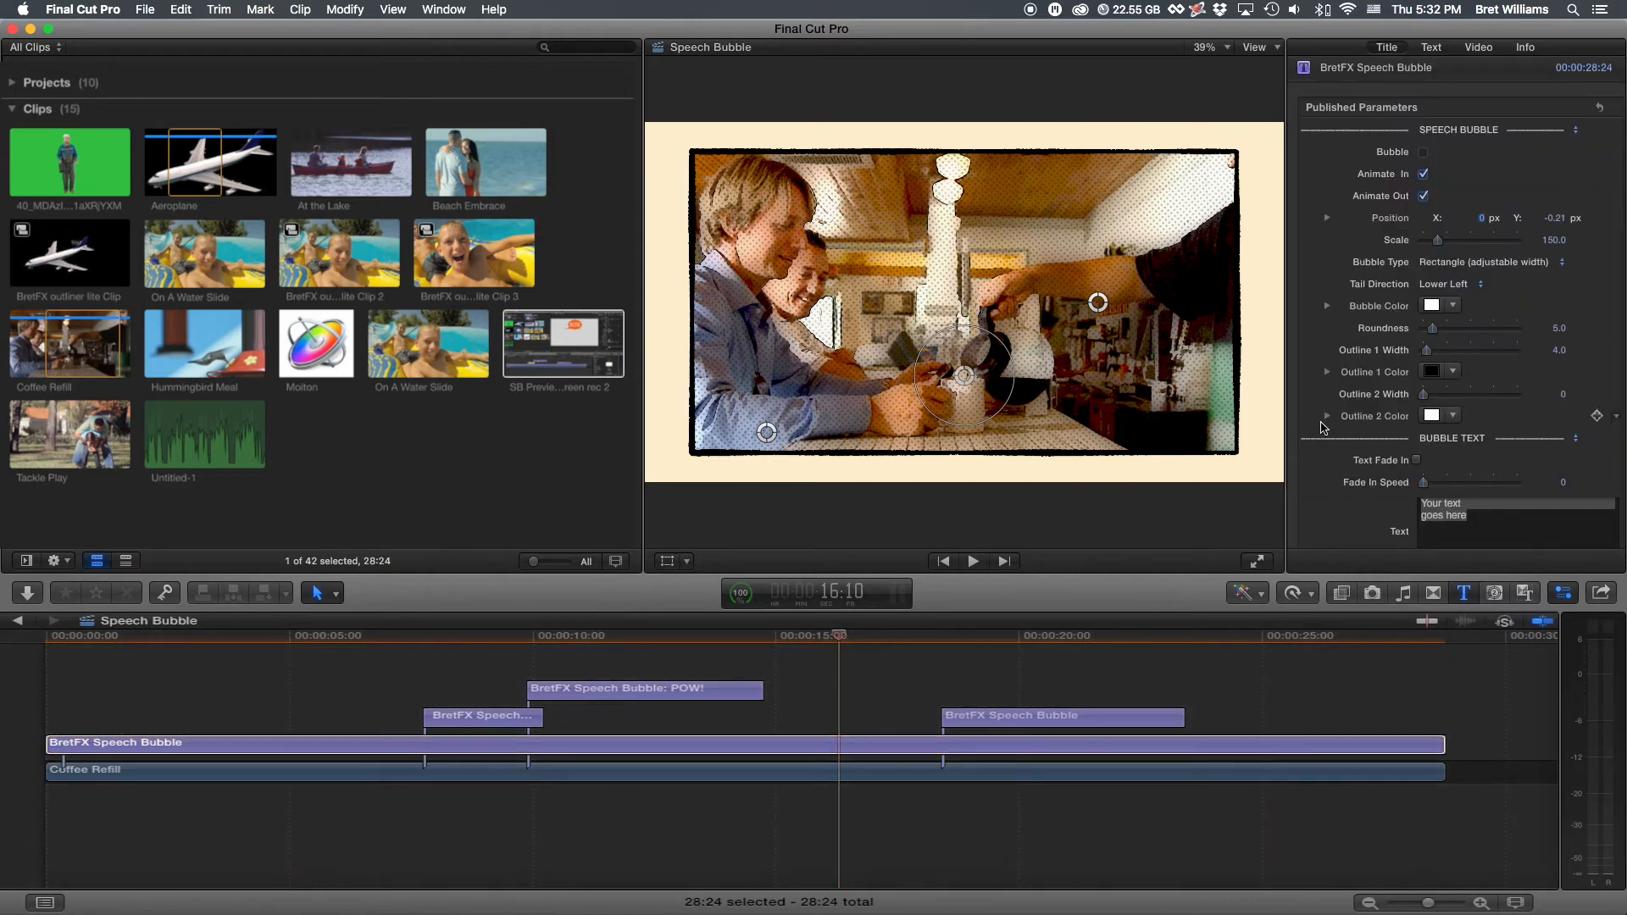
{"action": "scroll", "coordinate": [1324, 427], "scroll_direction": "down", "scroll_amount": 10}
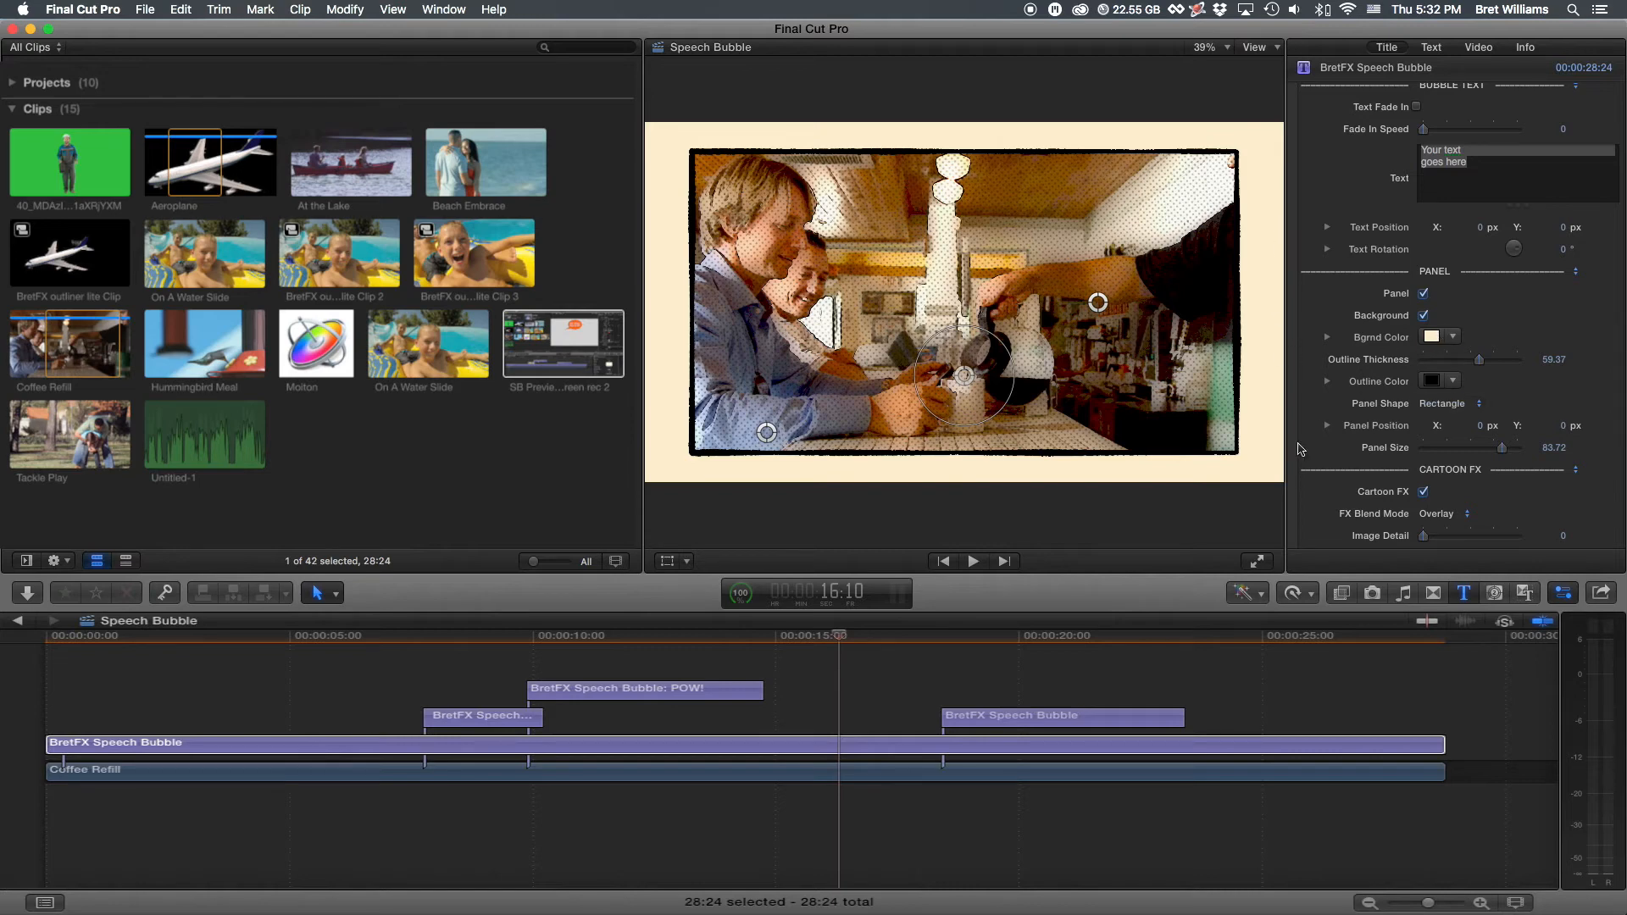
{"action": "scroll", "coordinate": [1432, 337], "scroll_direction": "down", "scroll_amount": 1}
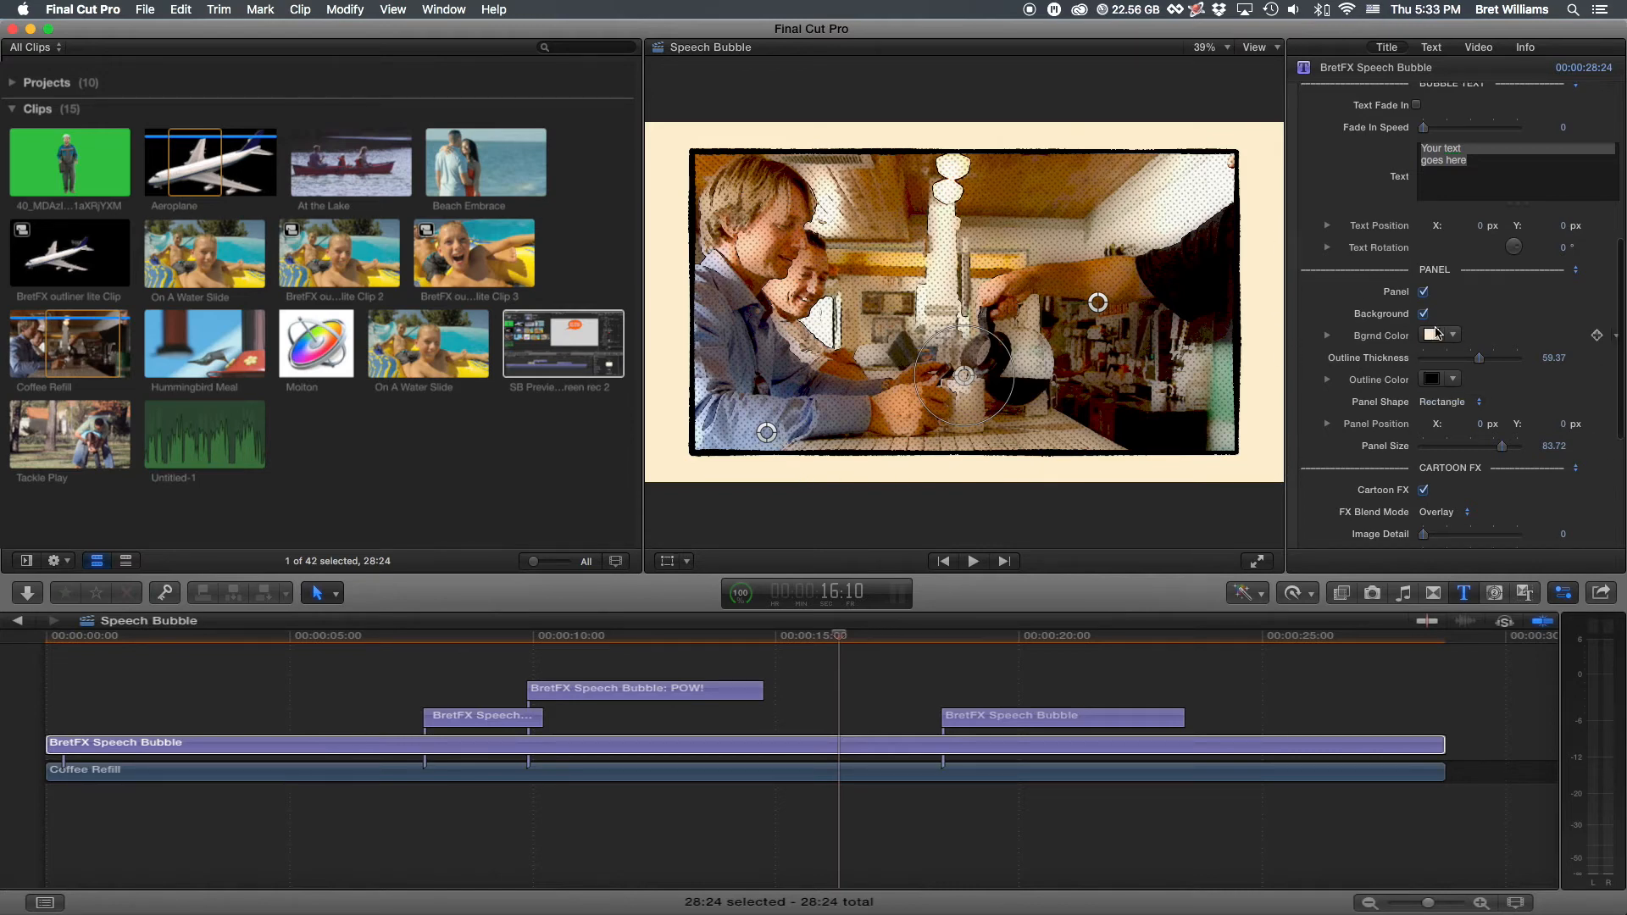
Step: Toggle the panel's Background off and on, ending with it enabled
{"action": "left_click", "coordinate": [1424, 318]}
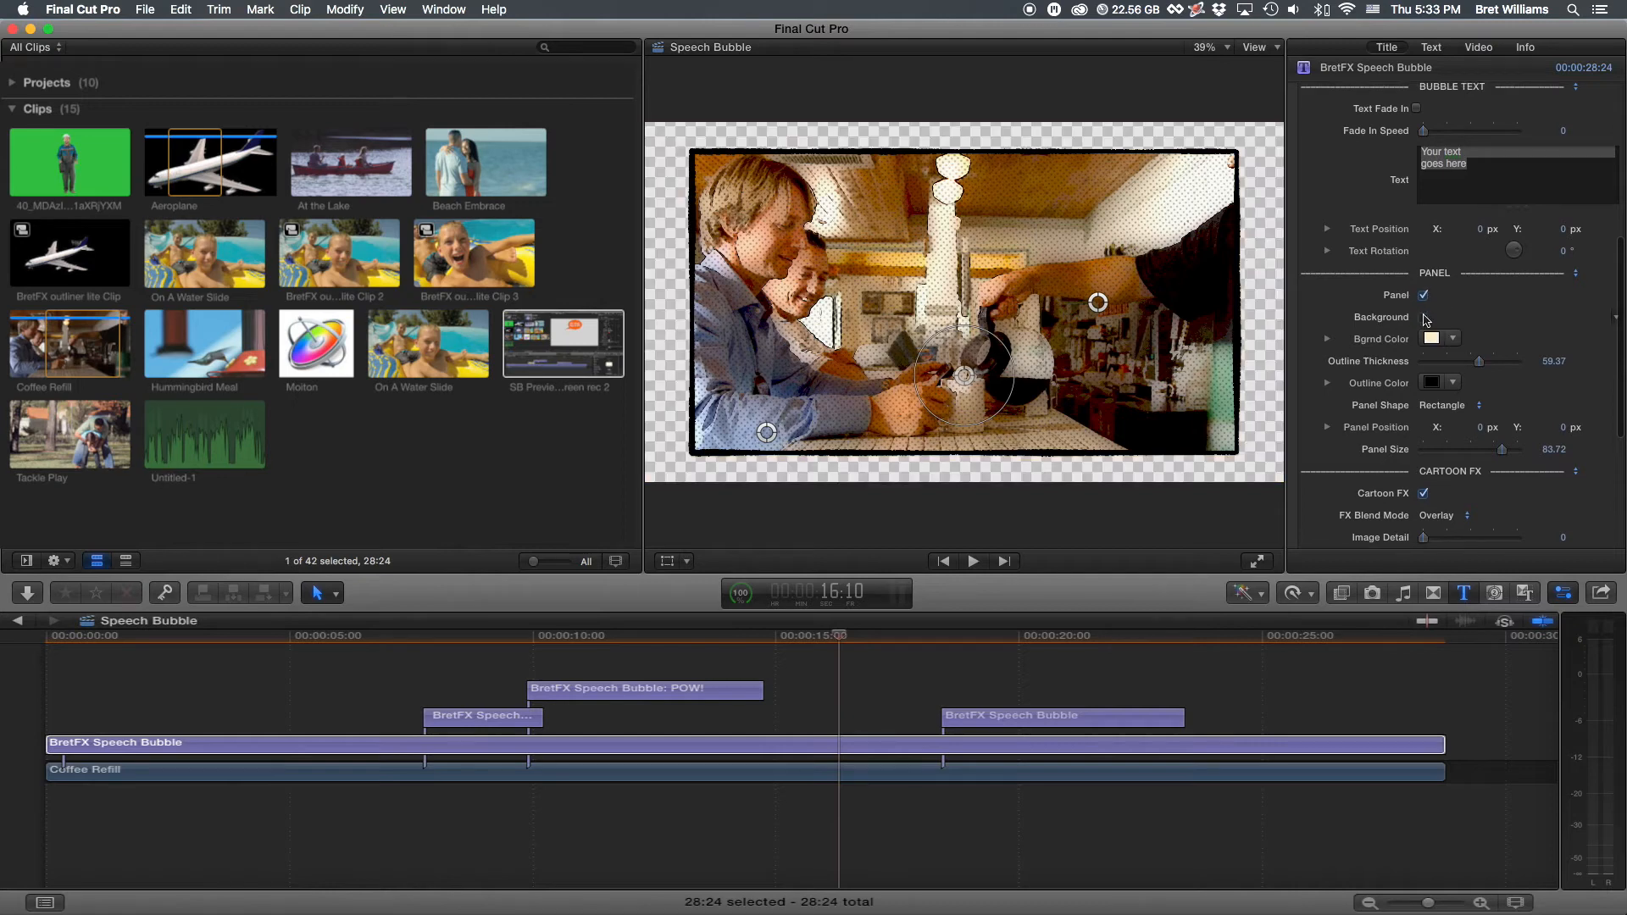
{"action": "left_click", "coordinate": [1425, 318]}
{"action": "left_click", "coordinate": [1424, 318]}
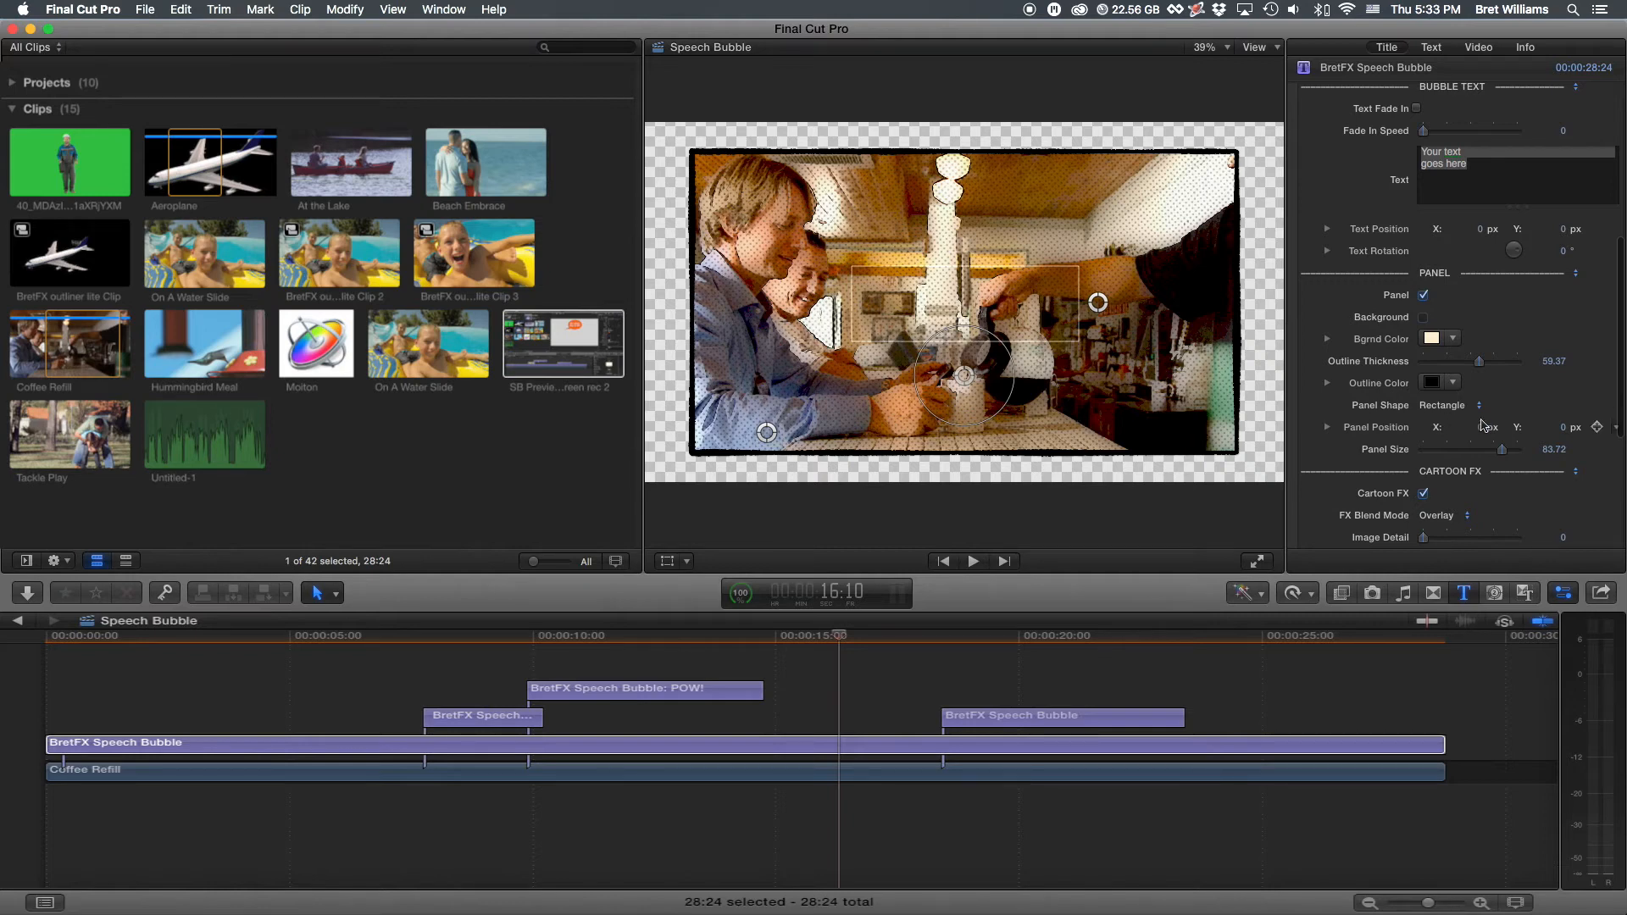
{"action": "left_click", "coordinate": [1425, 319]}
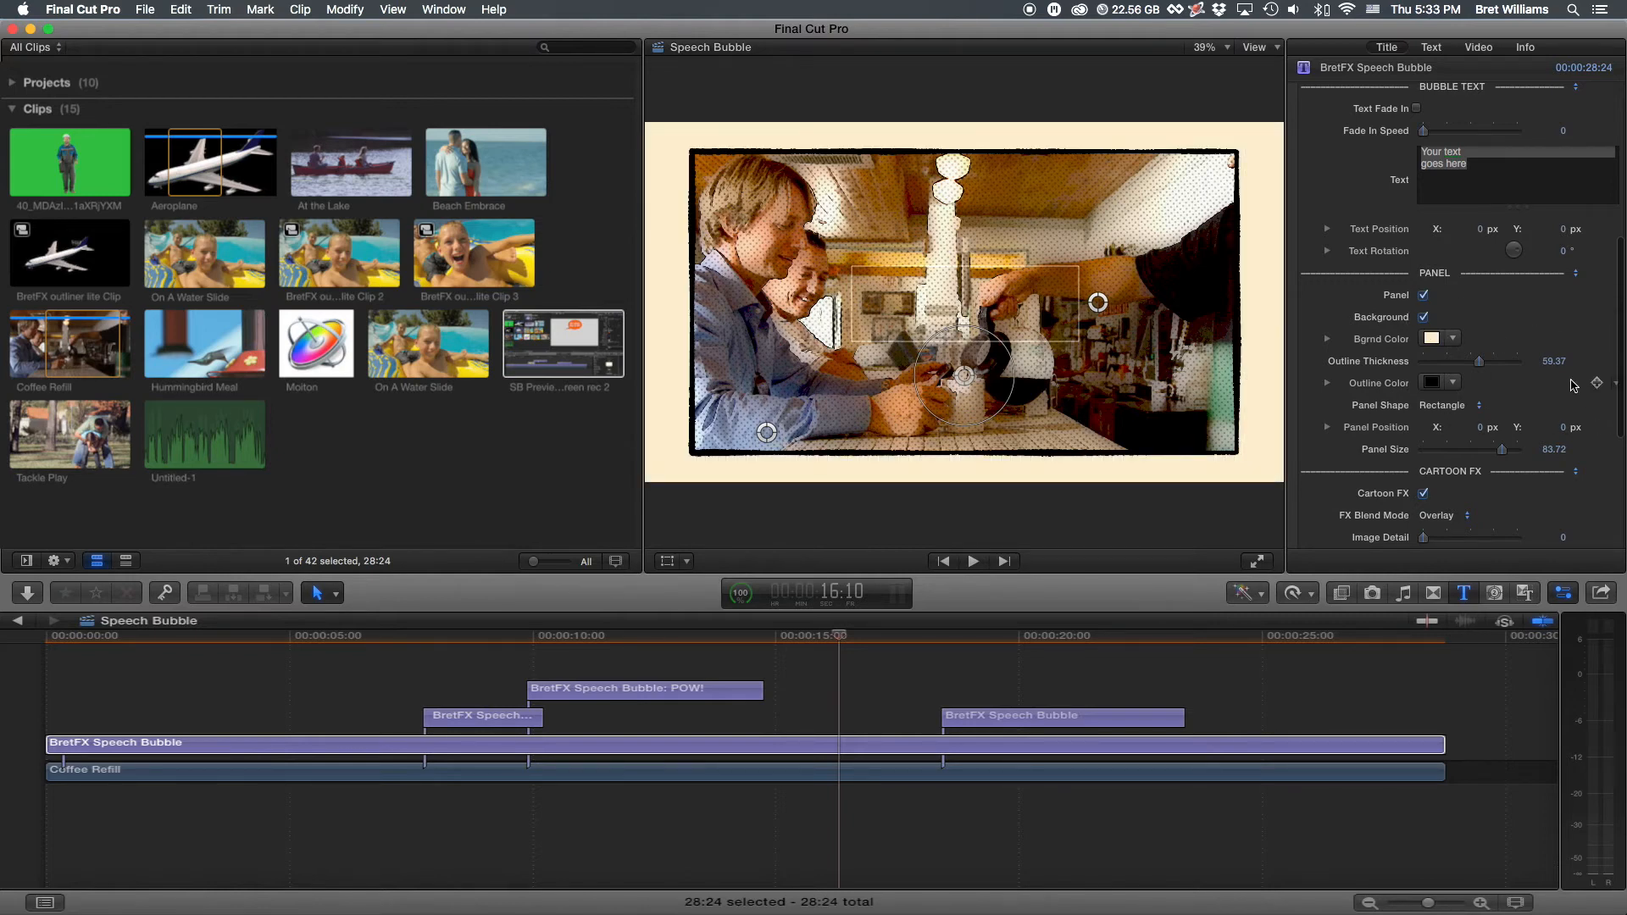
Step: Change the panel's Outline Color to orange
{"action": "left_click", "coordinate": [1436, 385]}
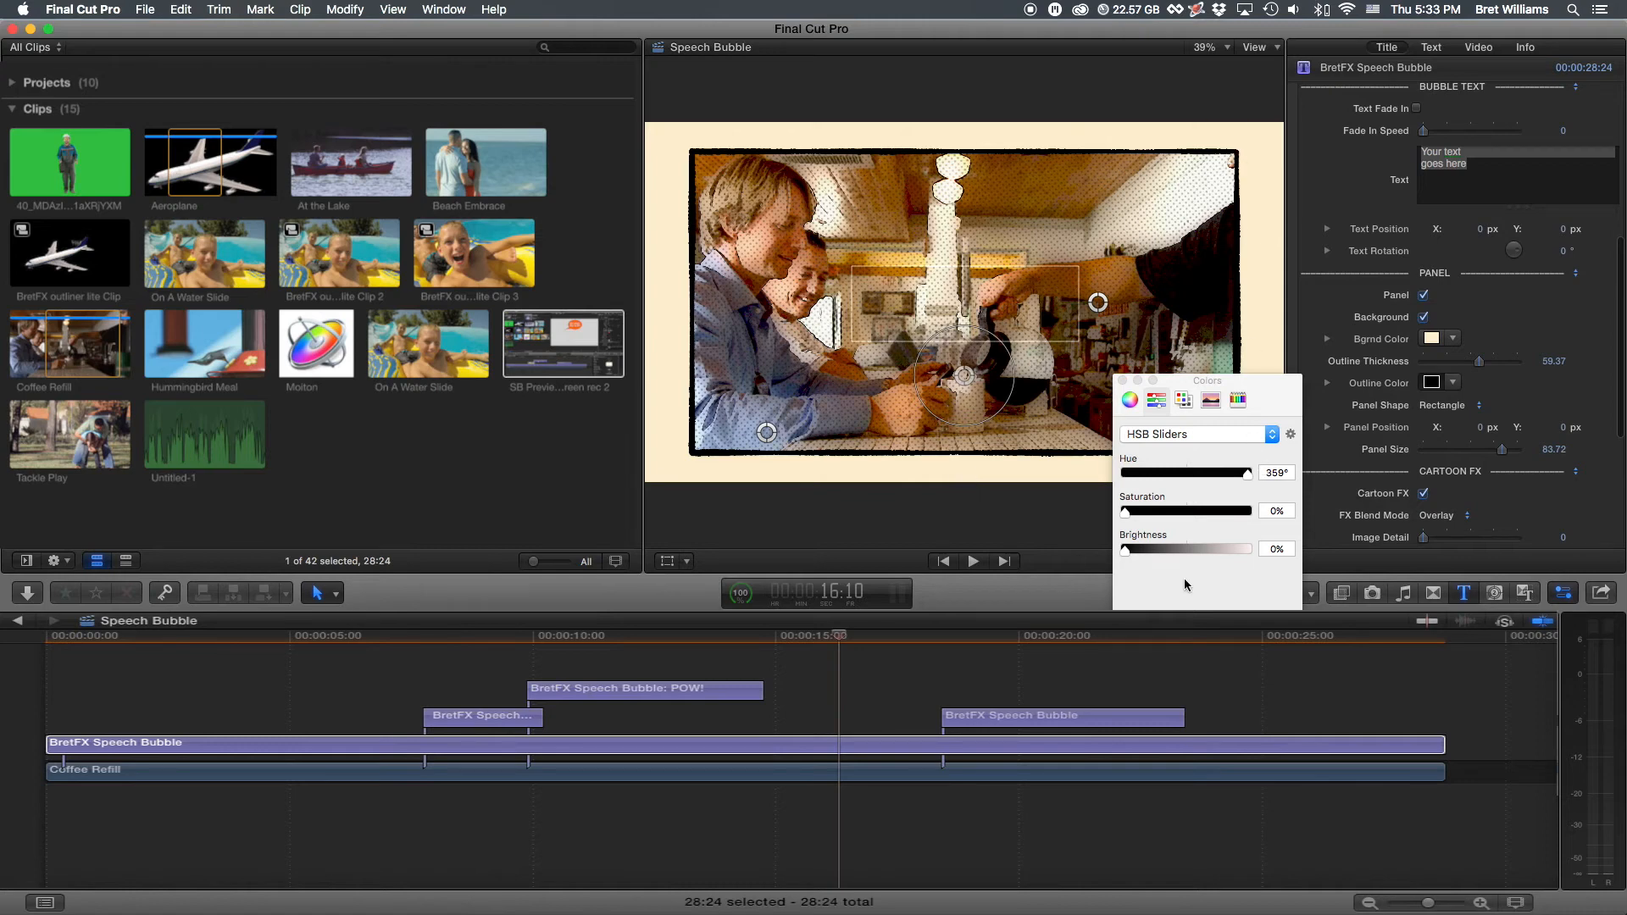
{"action": "left_click", "coordinate": [1121, 380]}
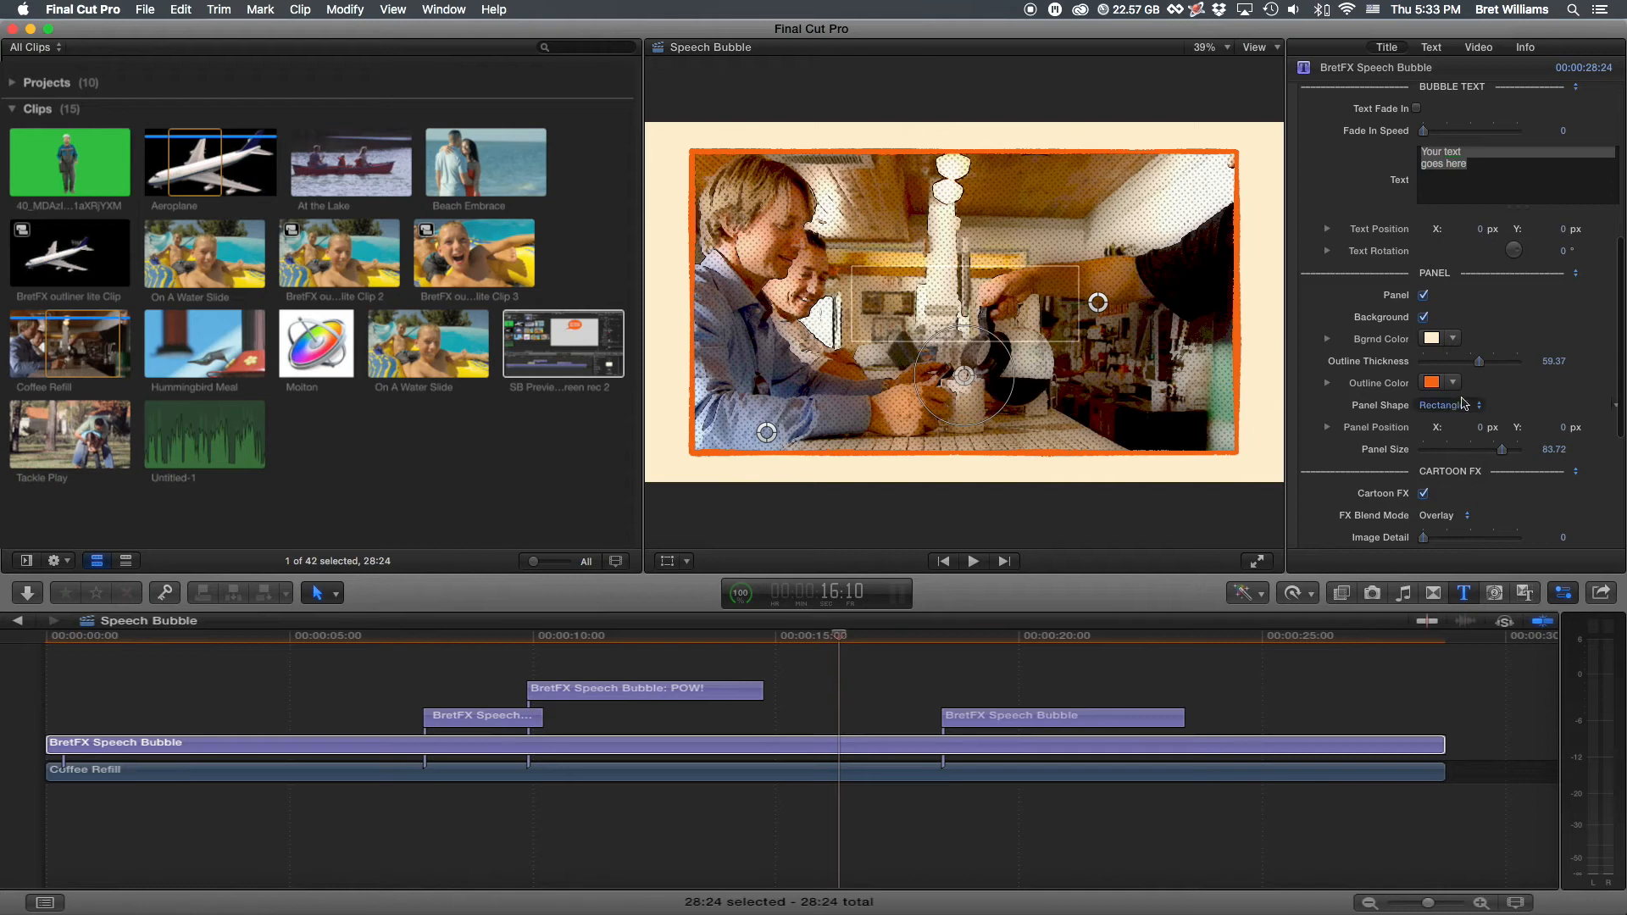
Step: Set the Panel Shape to Square and the Panel Position X to -32.1 px
{"action": "left_click", "coordinate": [1444, 405]}
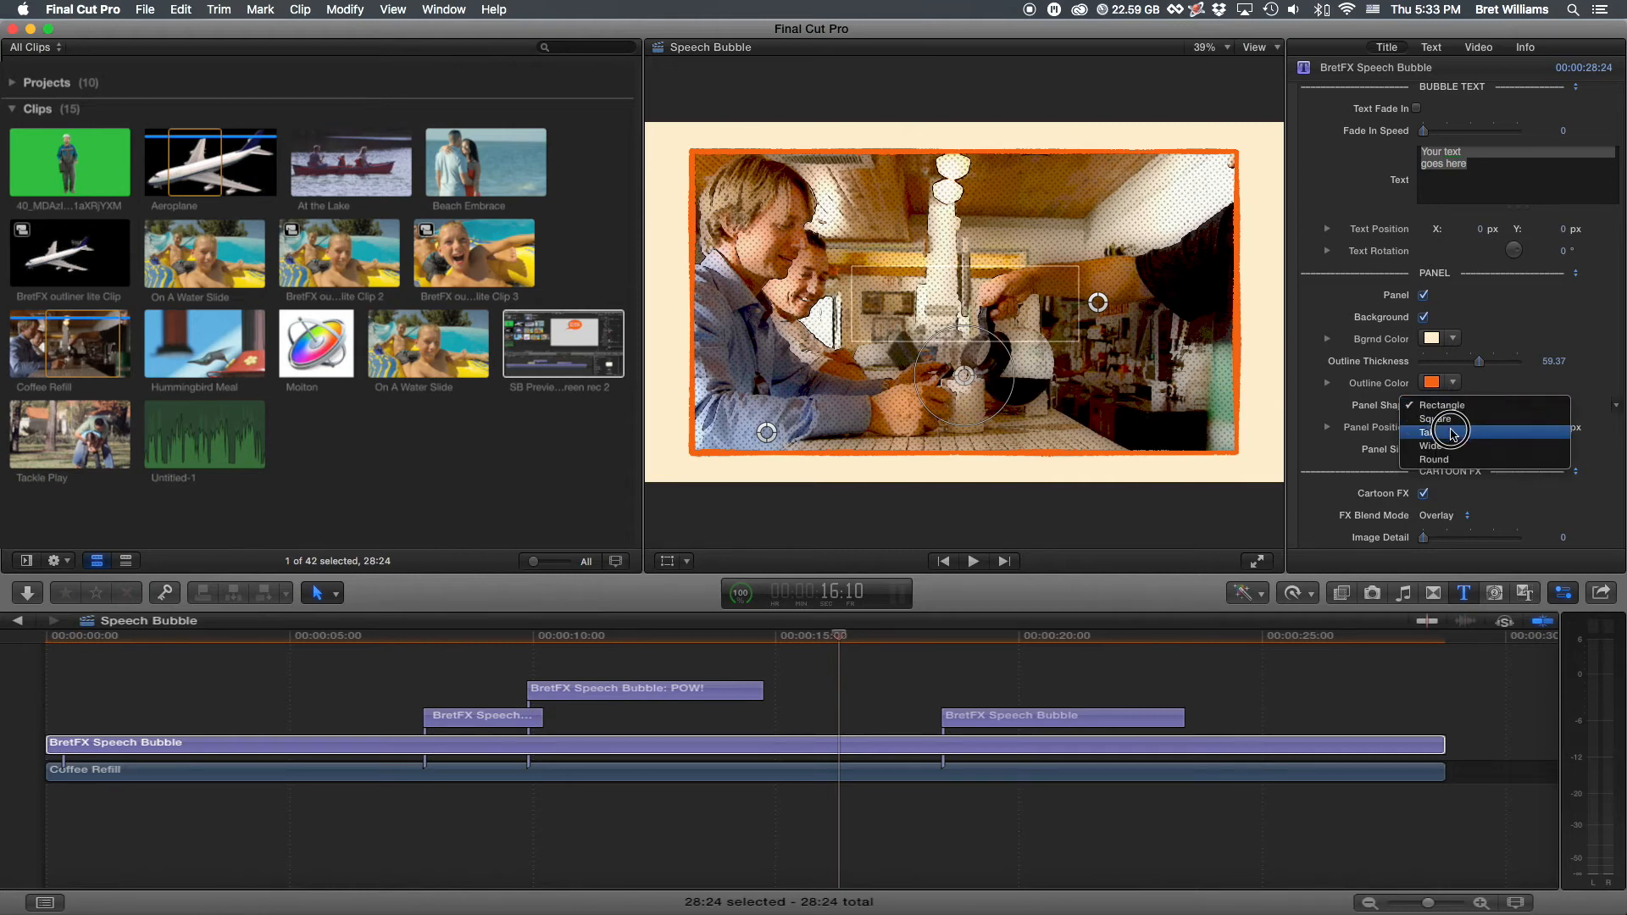
{"action": "left_click", "coordinate": [1451, 421]}
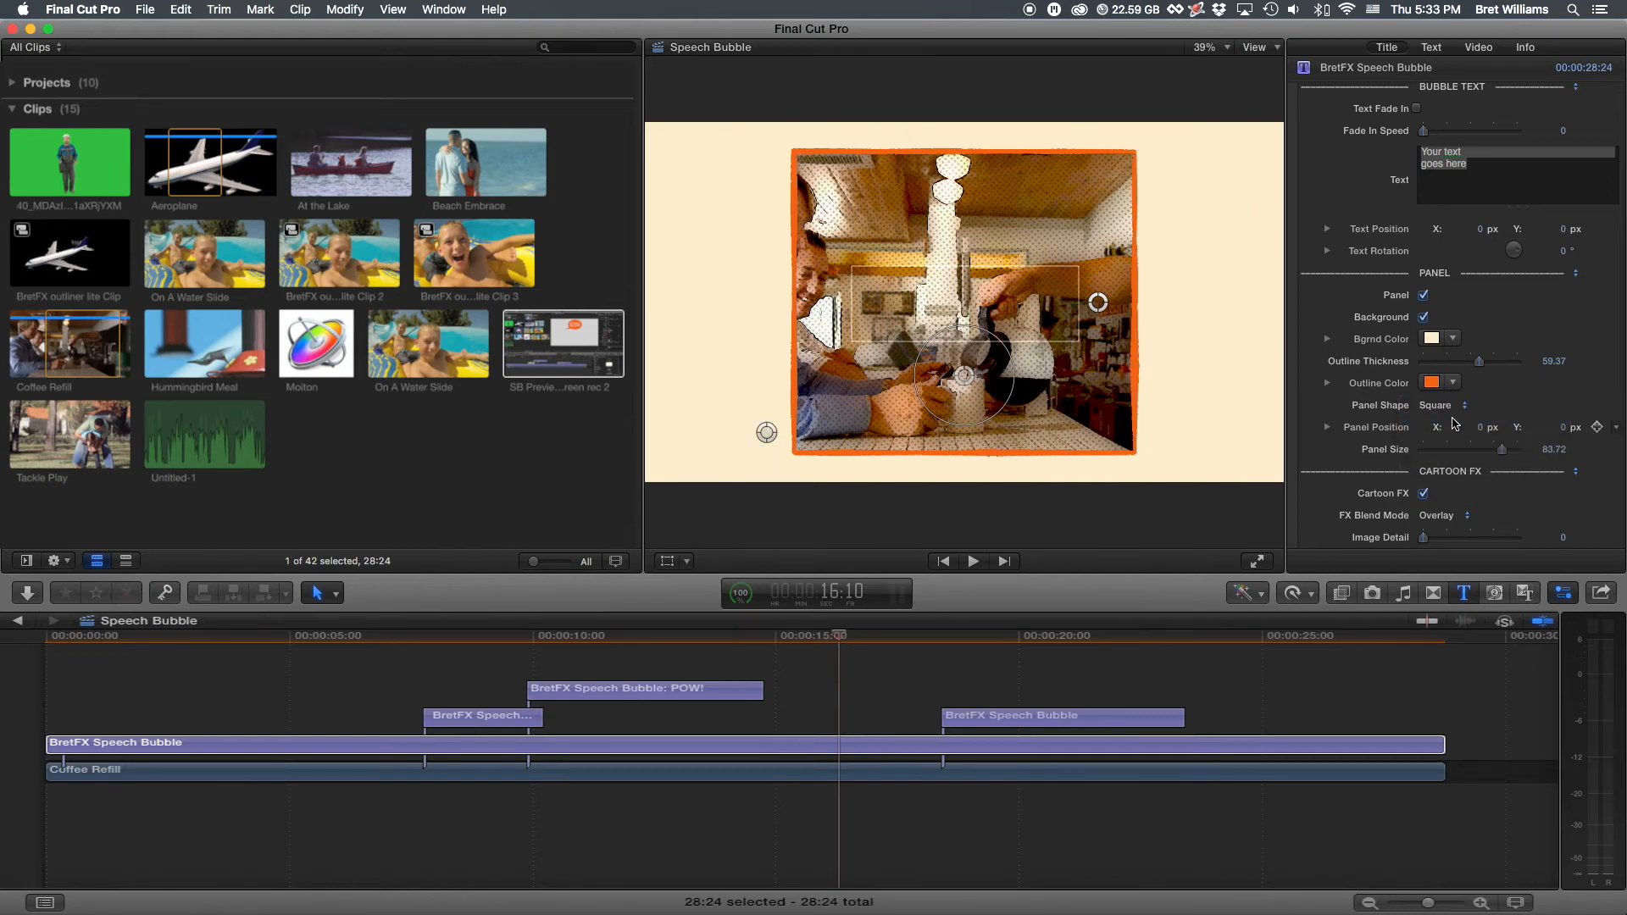
{"action": "left_click_drag", "start_coordinate": [1481, 427], "coordinate": [1472, 427]}
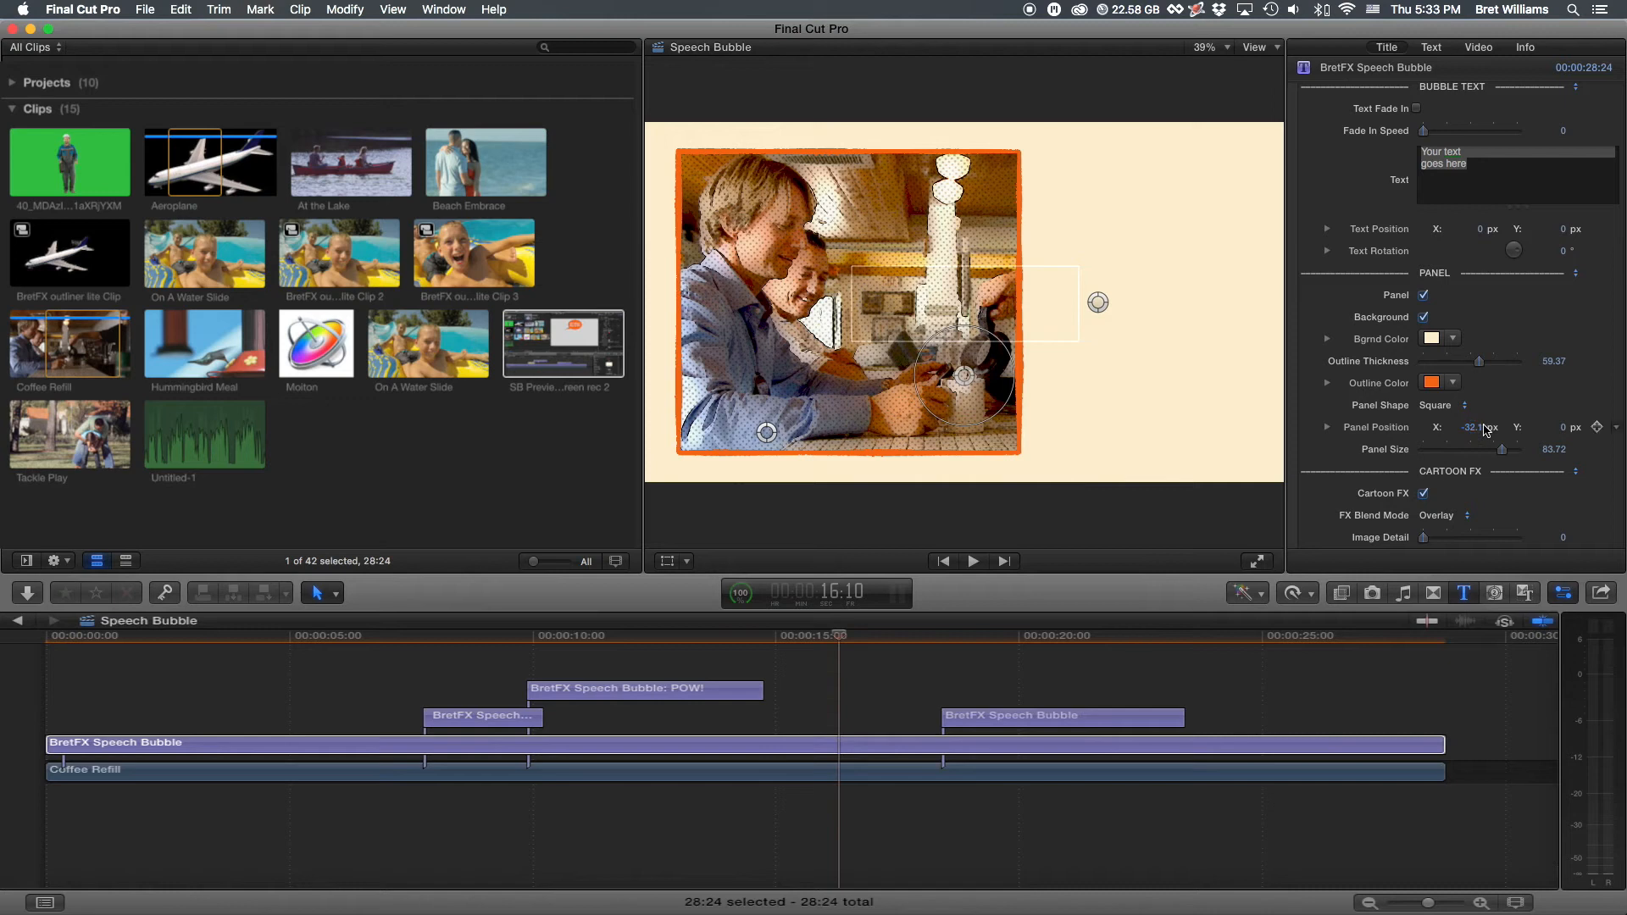
Step: Set the panel's Outline Thickness to 51.4 and its Outline Color to dark red (hue 350°, saturation 100%, brightness 68%)
{"action": "mouse_move", "coordinate": [1479, 362]}
{"action": "left_mouse_down"}
{"action": "mouse_move", "coordinate": [1435, 366]}
{"action": "mouse_move", "coordinate": [1504, 366]}
{"action": "mouse_move", "coordinate": [1445, 366]}
{"action": "mouse_move", "coordinate": [1496, 366]}
{"action": "mouse_move", "coordinate": [1445, 367]}
{"action": "mouse_move", "coordinate": [1472, 367]}
{"action": "left_mouse_up"}
{"action": "left_click", "coordinate": [1429, 382]}
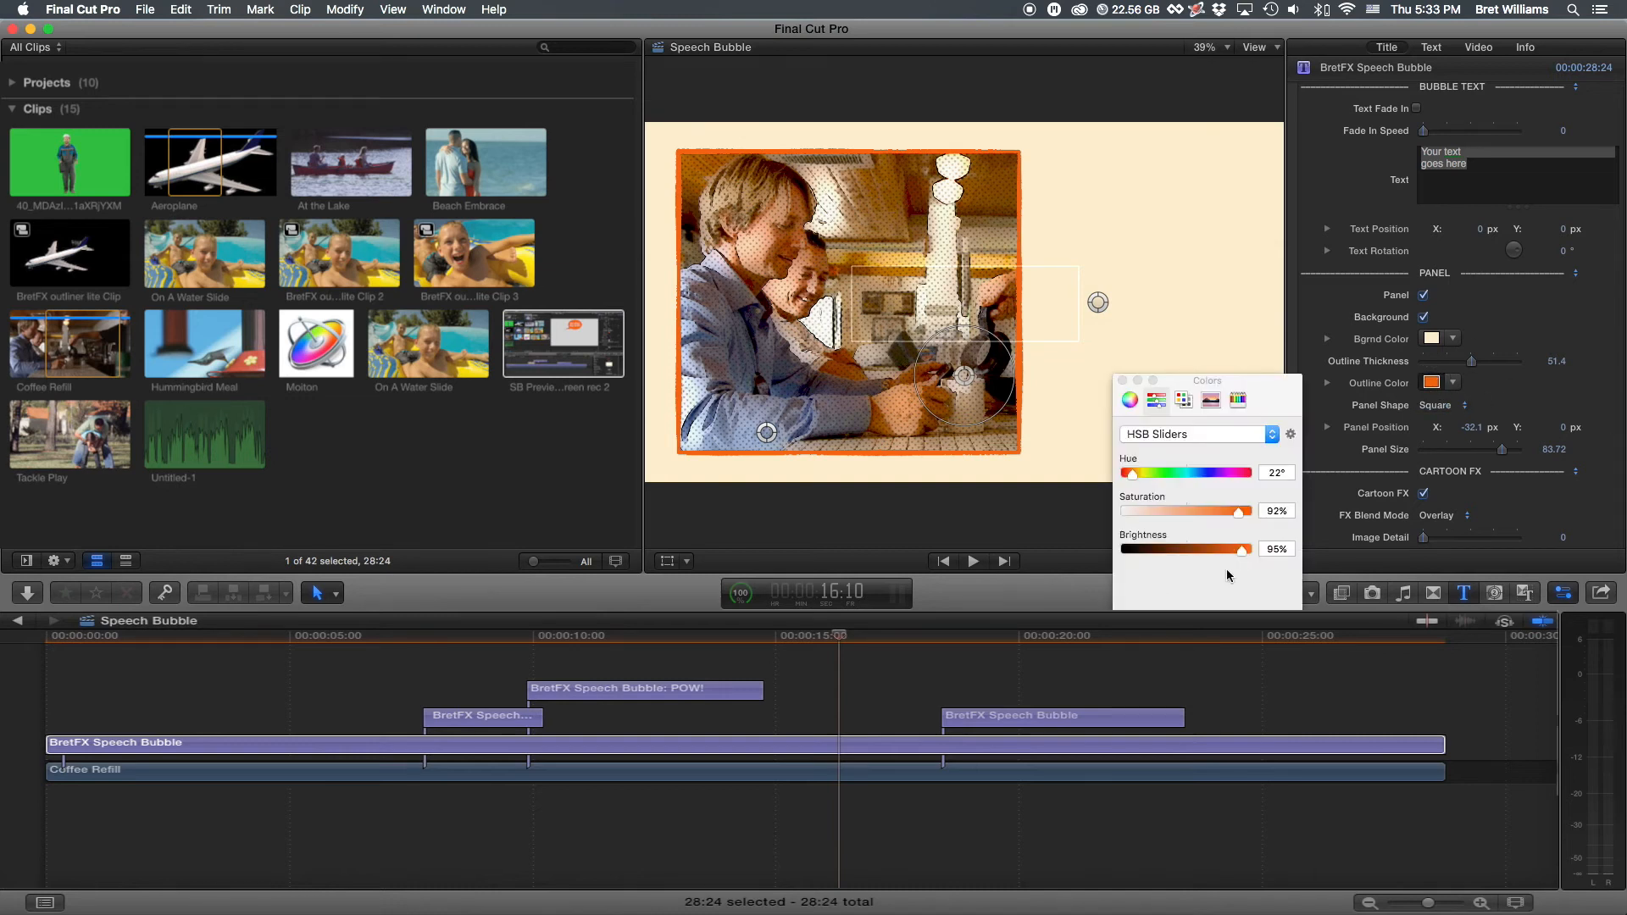
{"action": "left_click", "coordinate": [1232, 626]}
{"action": "left_click", "coordinate": [1241, 625]}
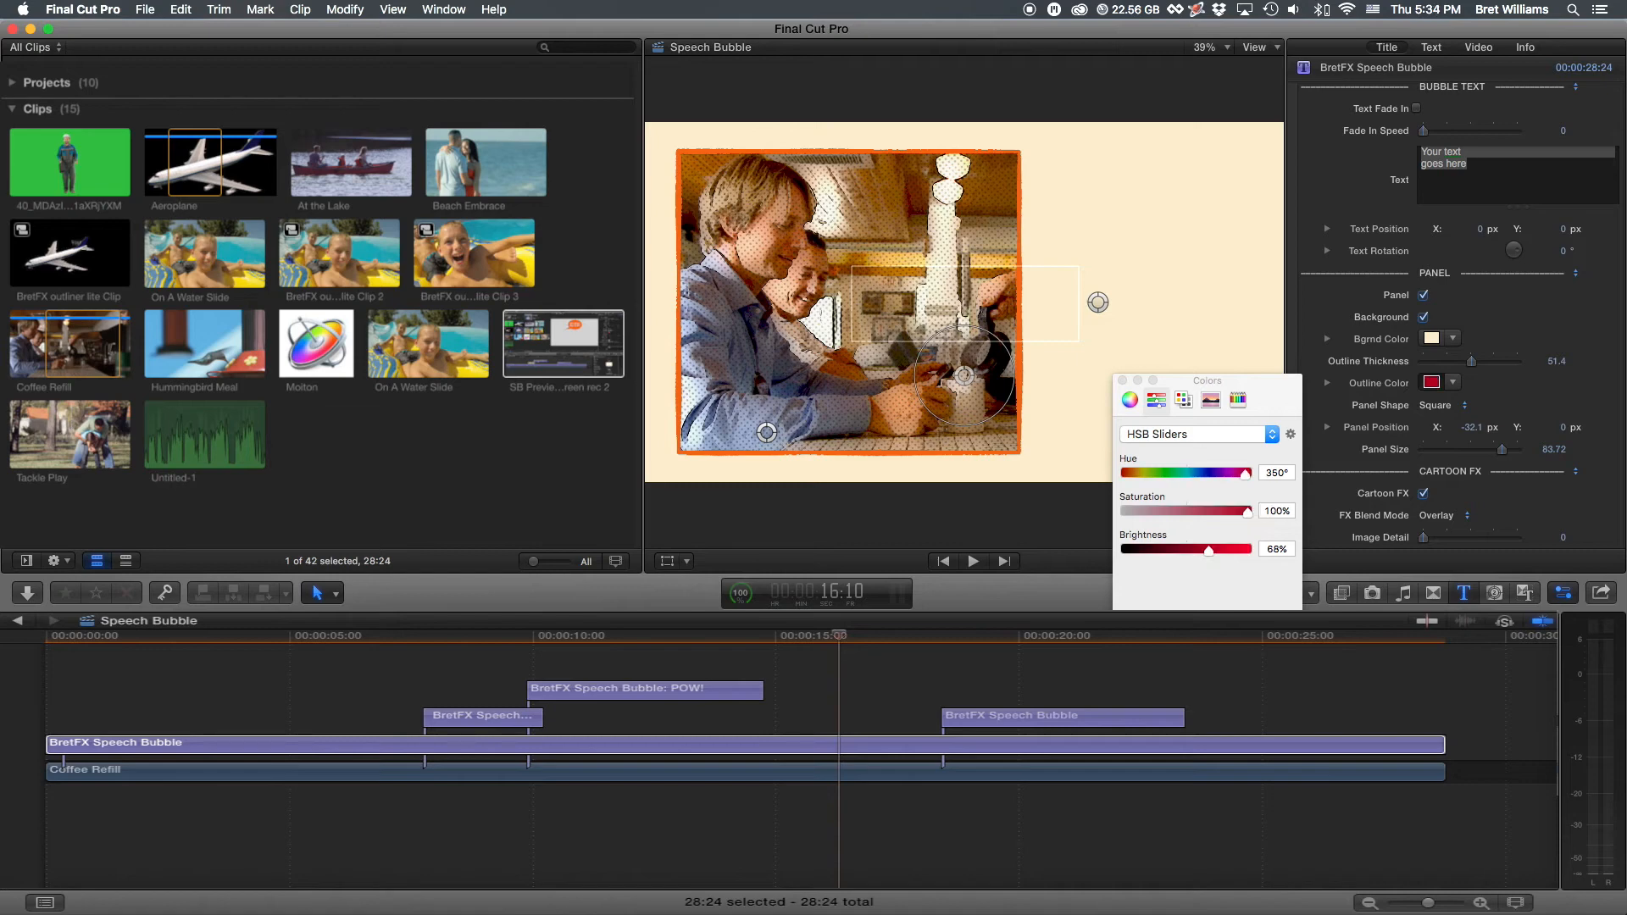
{"action": "left_click", "coordinate": [1122, 381]}
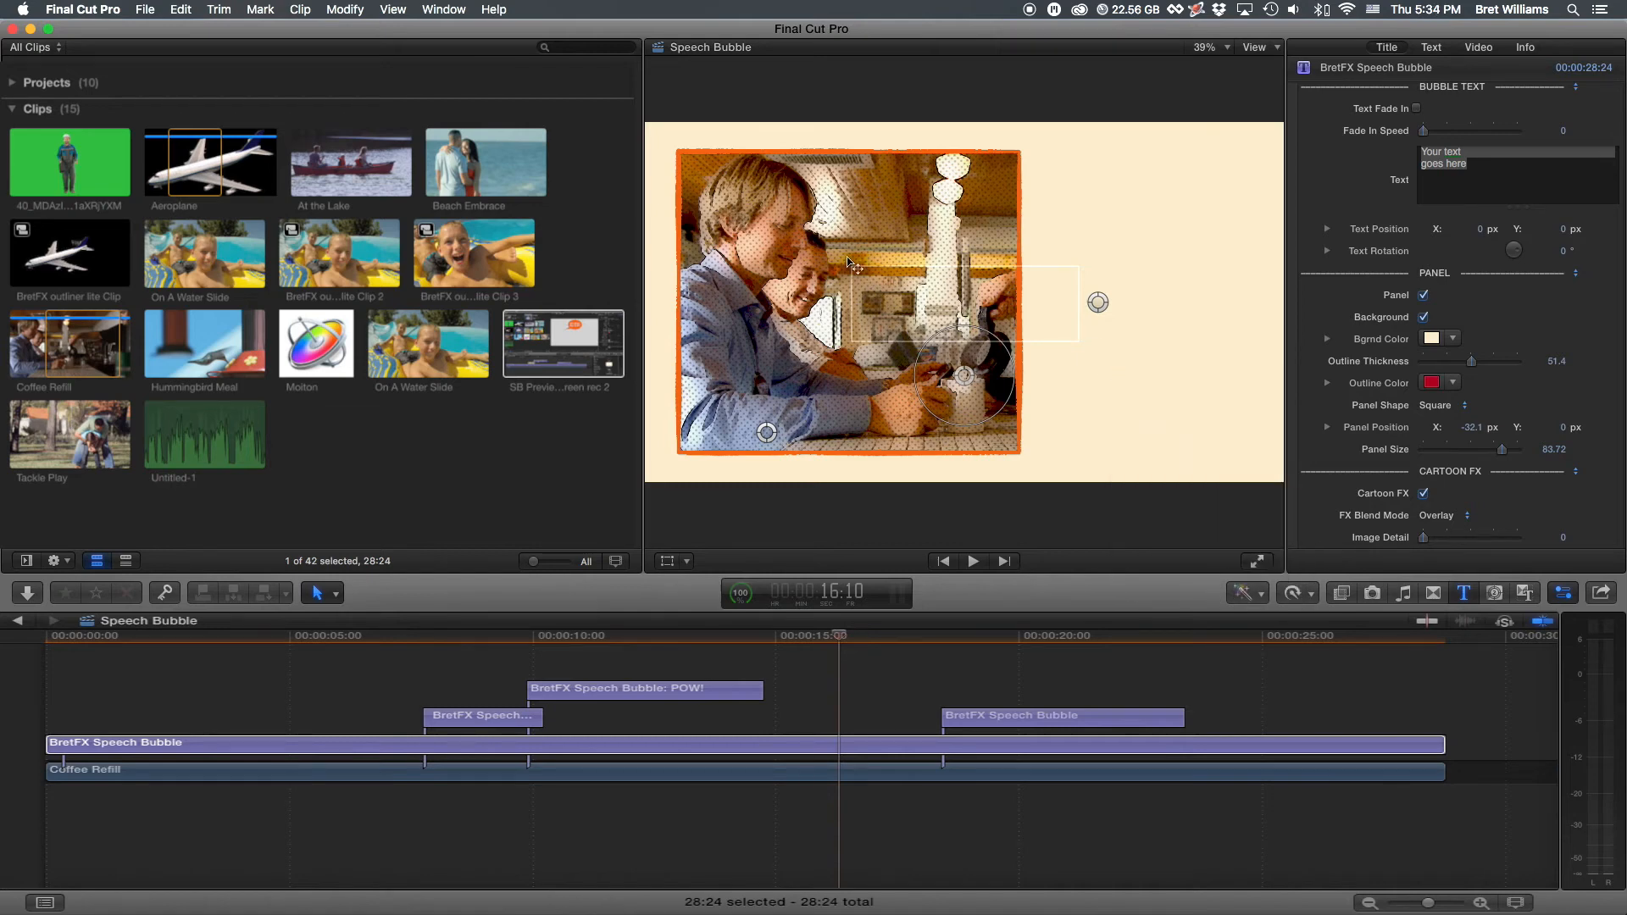
{"action": "mouse_move", "coordinate": [824, 653]}
{"action": "left_mouse_down"}
{"action": "mouse_move", "coordinate": [801, 652]}
{"action": "mouse_move", "coordinate": [881, 654]}
{"action": "mouse_move", "coordinate": [814, 653]}
{"action": "mouse_move", "coordinate": [839, 649]}
{"action": "left_mouse_up"}
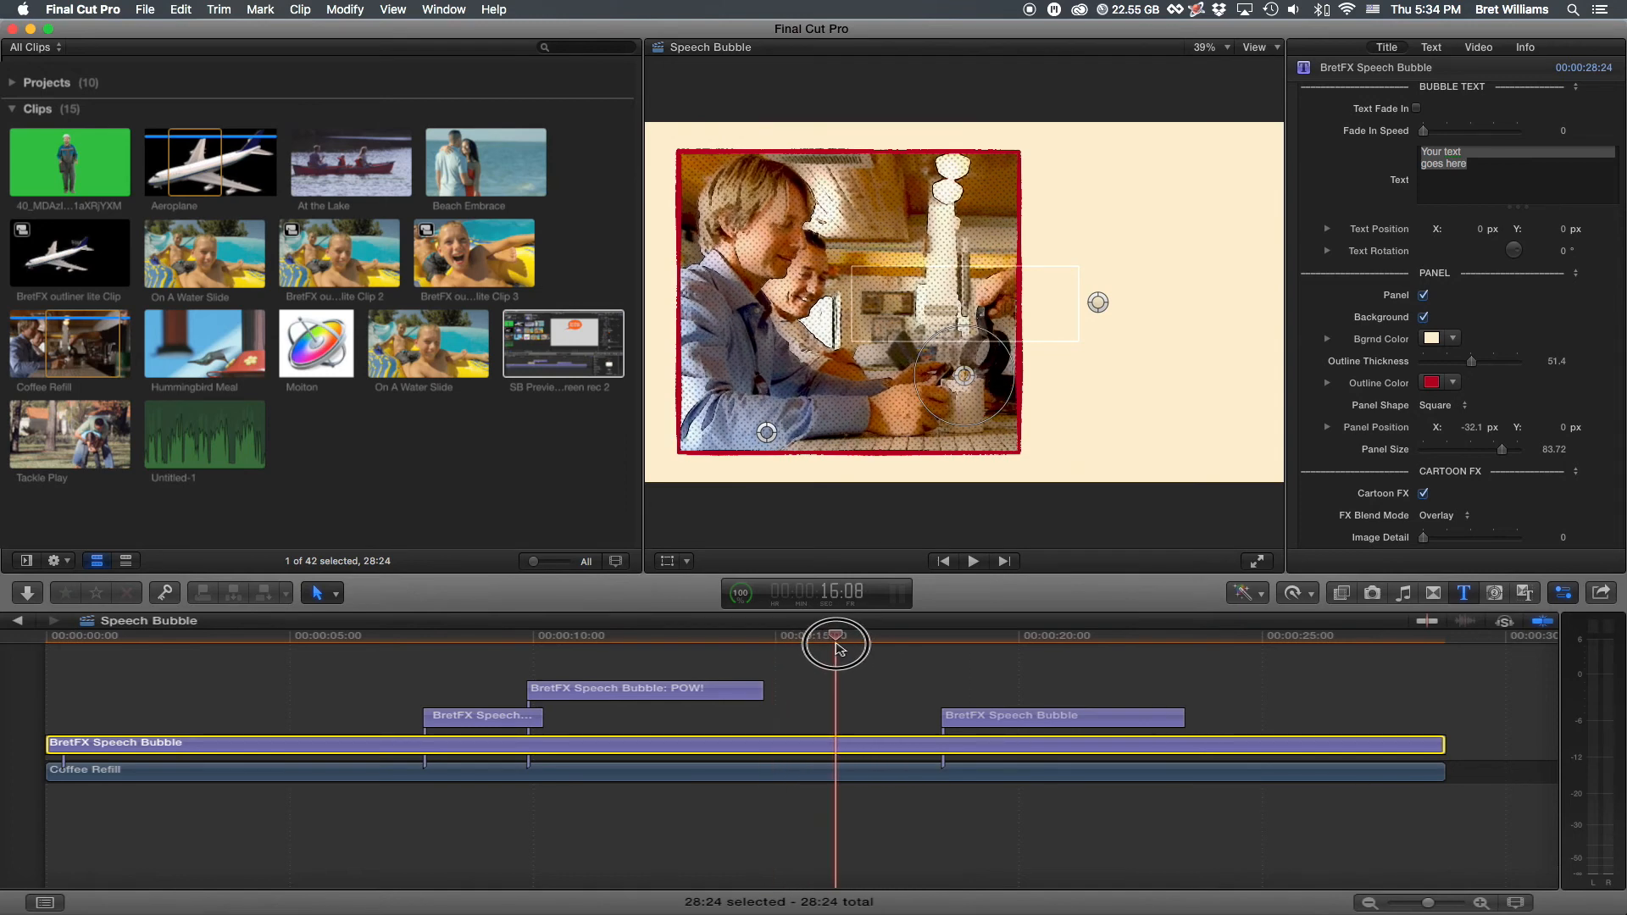
Step: Show the available Panel Shape options, keep Square, and check the panel with the playhead at 15:07
{"action": "left_click", "coordinate": [1444, 406]}
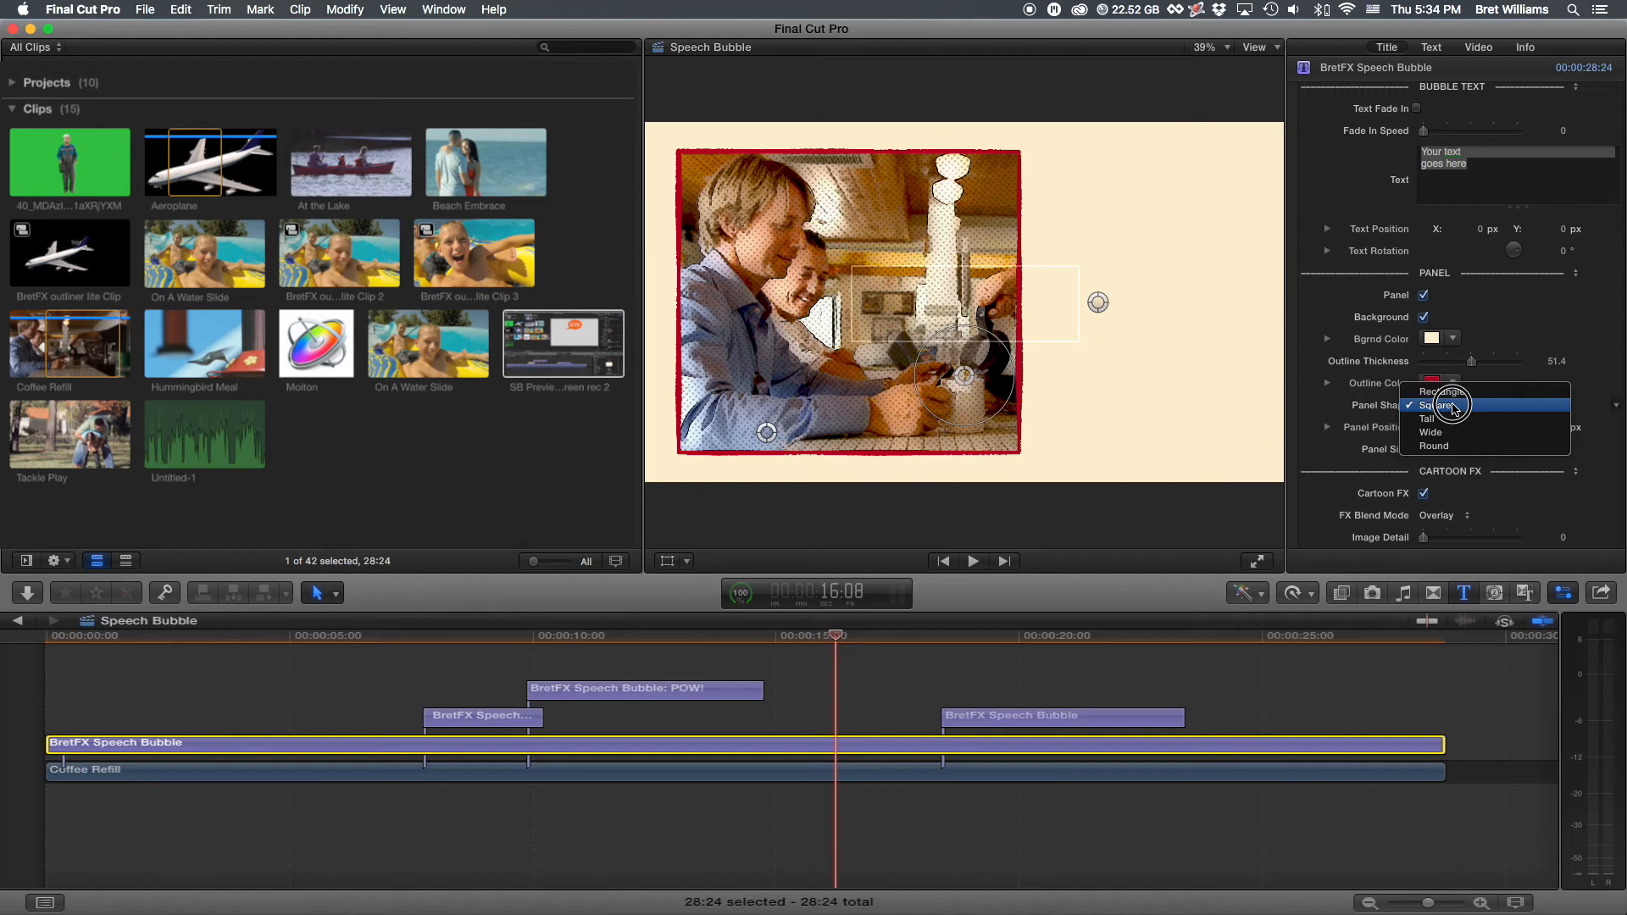
{"action": "left_click", "coordinate": [1452, 405]}
{"action": "left_click_drag", "start_coordinate": [842, 639], "coordinate": [789, 651]}
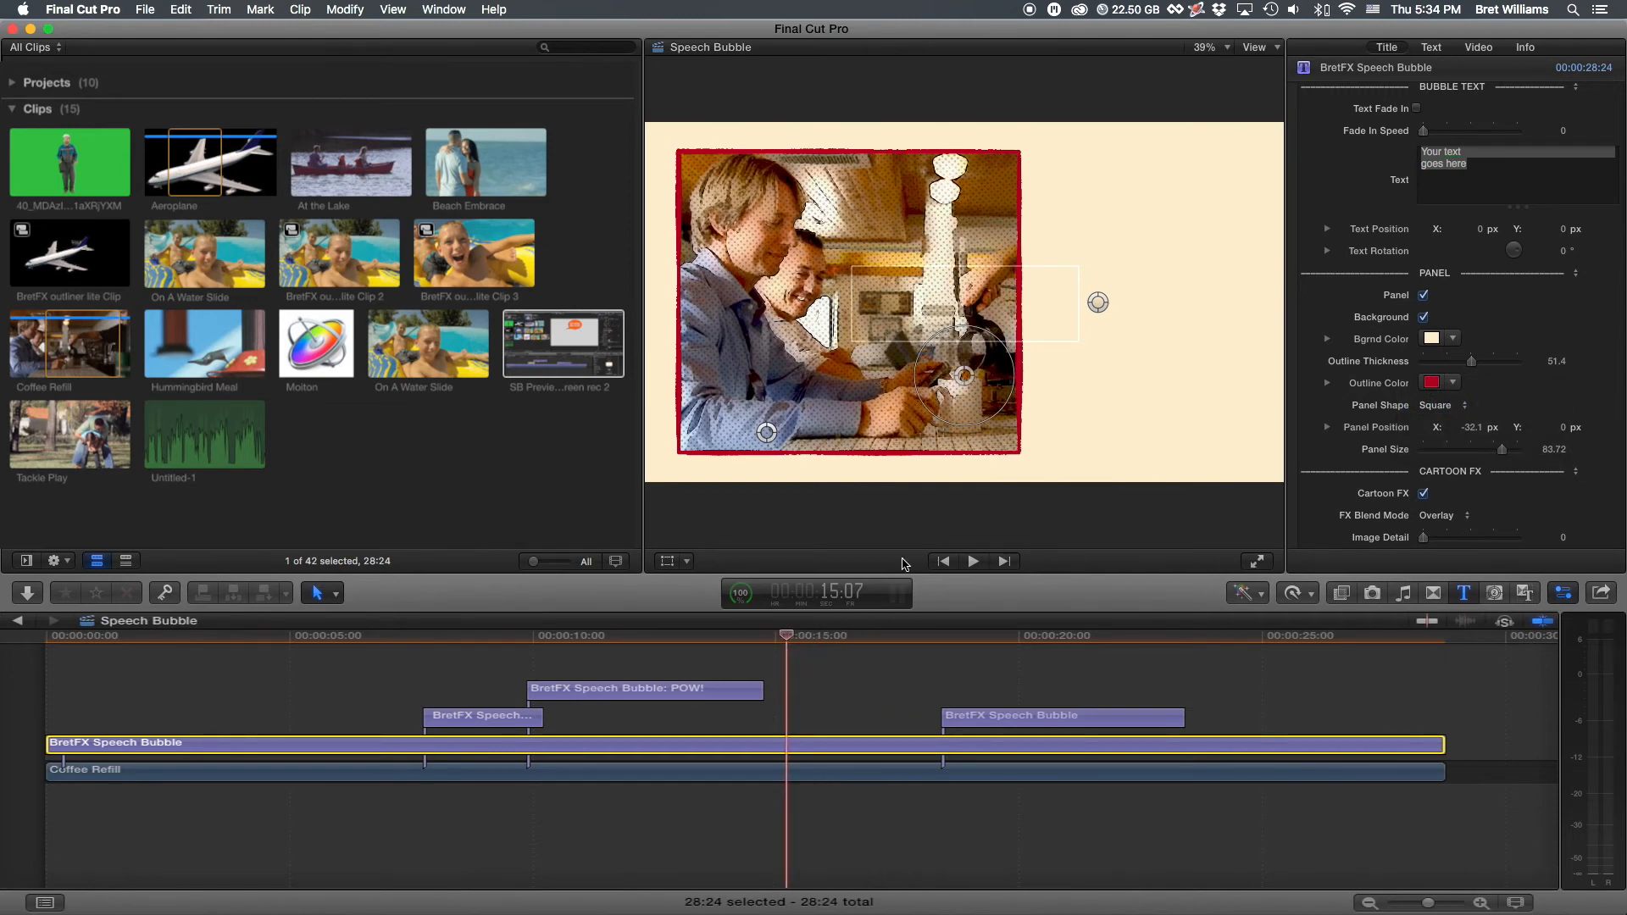
Step: Set Cartoon FX Image Detail to 48.08, Halftone Size to 17.0, Contrast to 0.22, Strength to 56.07%, Ink Outline to 0.01 and Outline Smooth to 0.11
{"action": "scroll", "coordinate": [1326, 517], "scroll_direction": "down", "scroll_amount": 6}
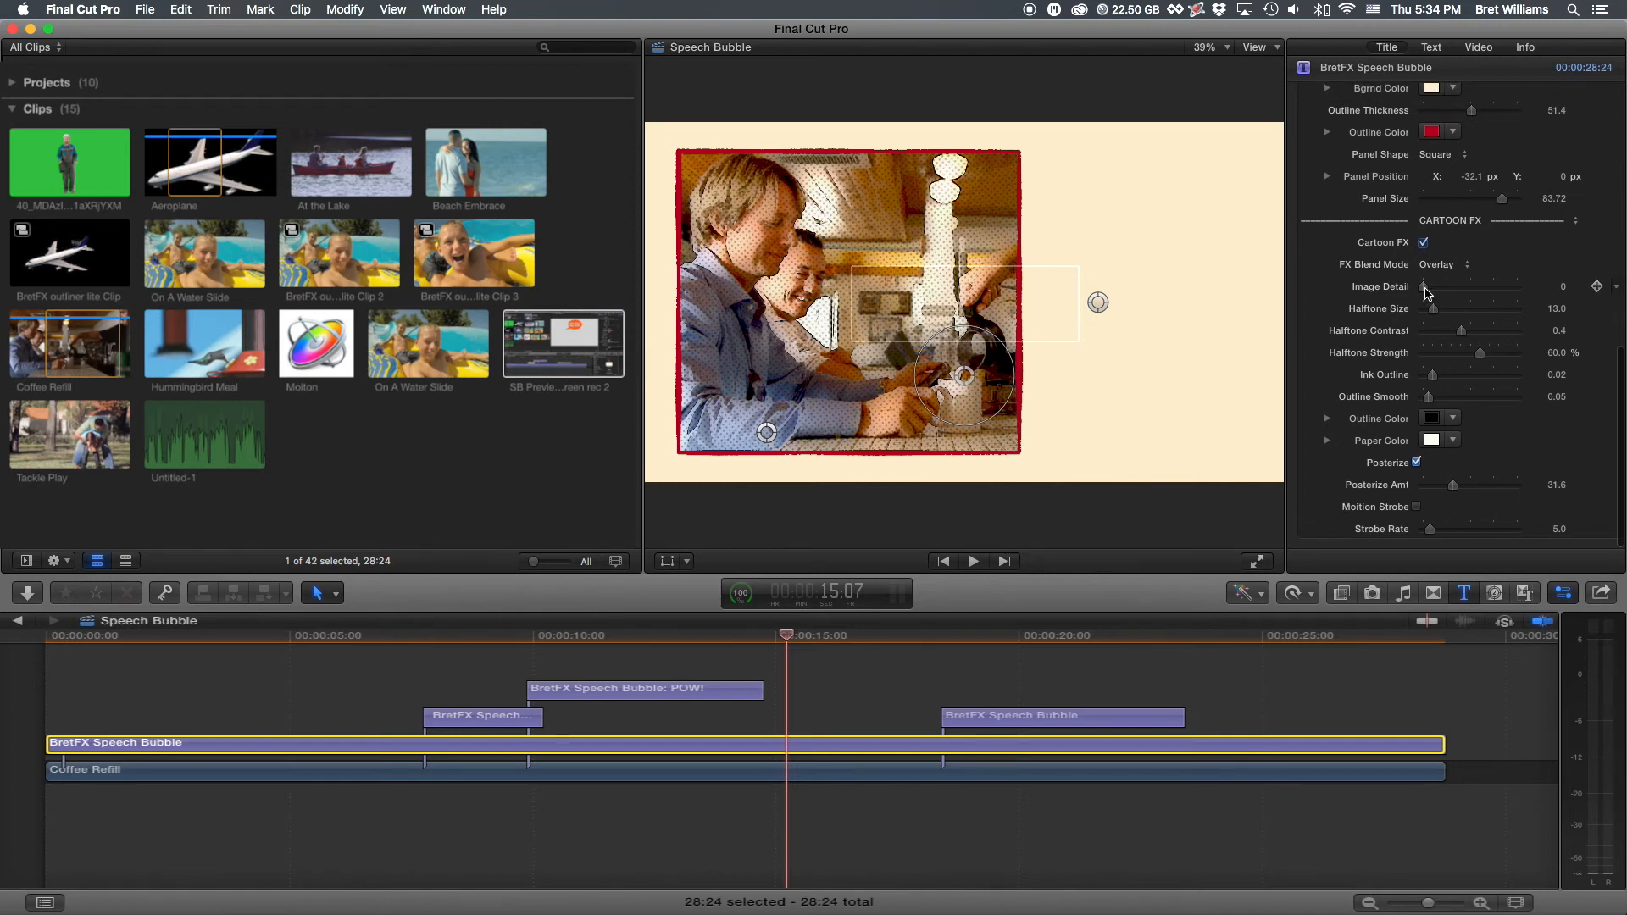
{"action": "left_click_drag", "start_coordinate": [1426, 293], "coordinate": [1468, 295]}
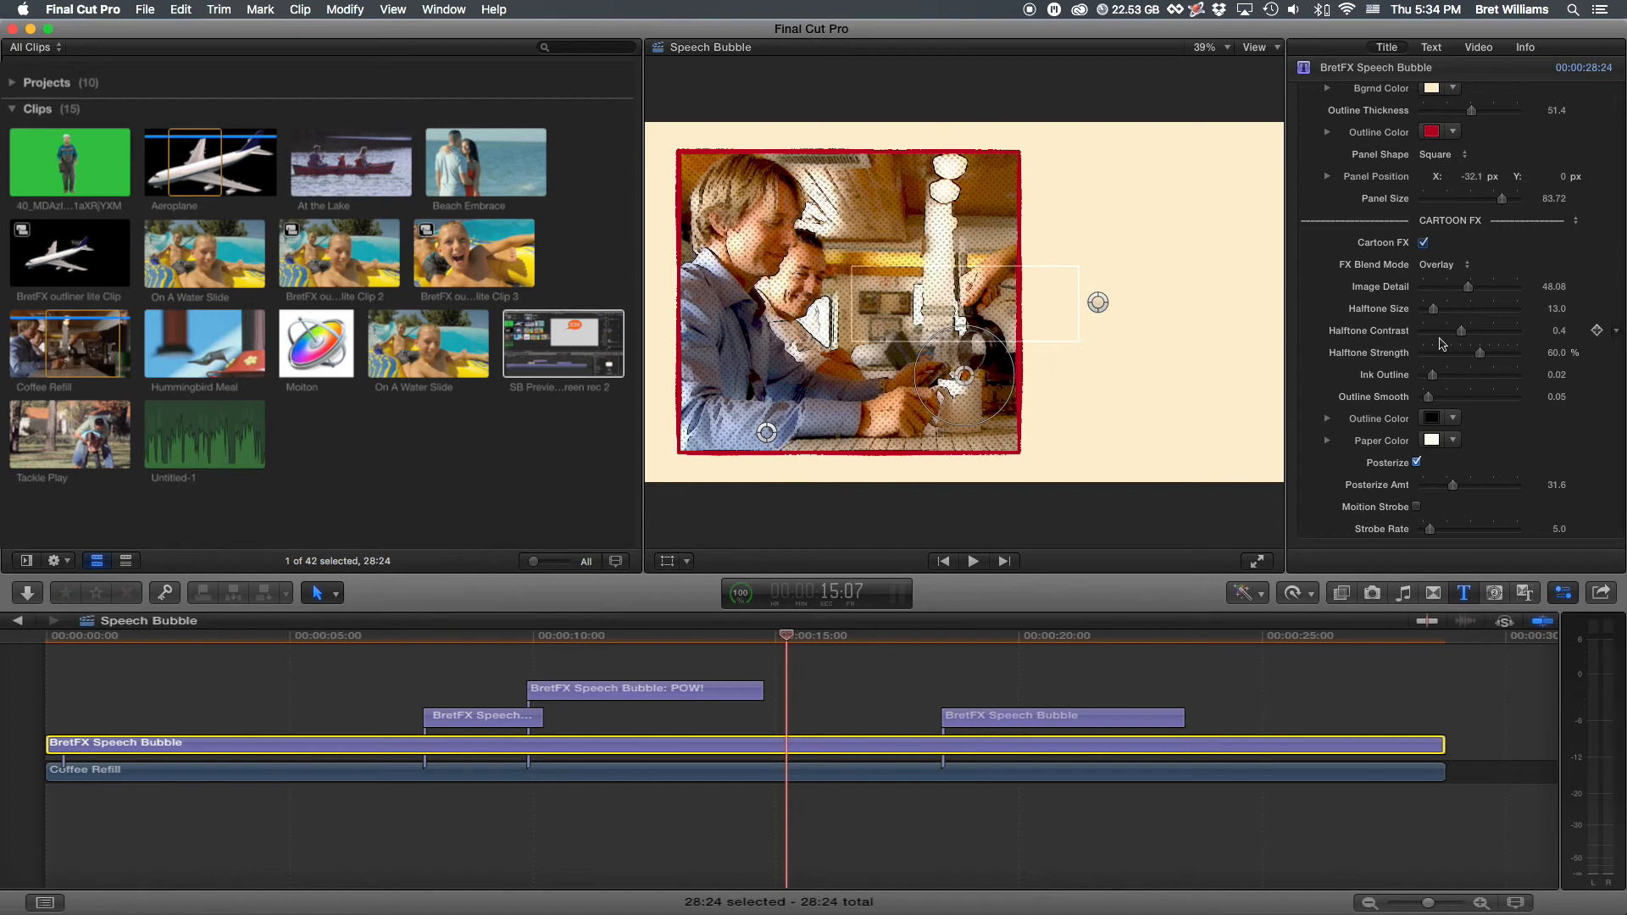
{"action": "mouse_move", "coordinate": [1433, 315]}
{"action": "left_mouse_down"}
{"action": "mouse_move", "coordinate": [1450, 310]}
{"action": "mouse_move", "coordinate": [1438, 335]}
{"action": "mouse_move", "coordinate": [1513, 333]}
{"action": "mouse_move", "coordinate": [1434, 339]}
{"action": "mouse_move", "coordinate": [1457, 335]}
{"action": "mouse_move", "coordinate": [1441, 354]}
{"action": "mouse_move", "coordinate": [1458, 354]}
{"action": "mouse_move", "coordinate": [1420, 358]}
{"action": "mouse_move", "coordinate": [1488, 354]}
{"action": "mouse_move", "coordinate": [1455, 359]}
{"action": "mouse_move", "coordinate": [1441, 315]}
{"action": "left_mouse_up"}
{"action": "mouse_move", "coordinate": [1457, 331]}
{"action": "left_mouse_down"}
{"action": "mouse_move", "coordinate": [1484, 331]}
{"action": "mouse_move", "coordinate": [1435, 331]}
{"action": "mouse_move", "coordinate": [1491, 334]}
{"action": "mouse_move", "coordinate": [1444, 331]}
{"action": "mouse_move", "coordinate": [1433, 354]}
{"action": "mouse_move", "coordinate": [1475, 357]}
{"action": "left_mouse_up"}
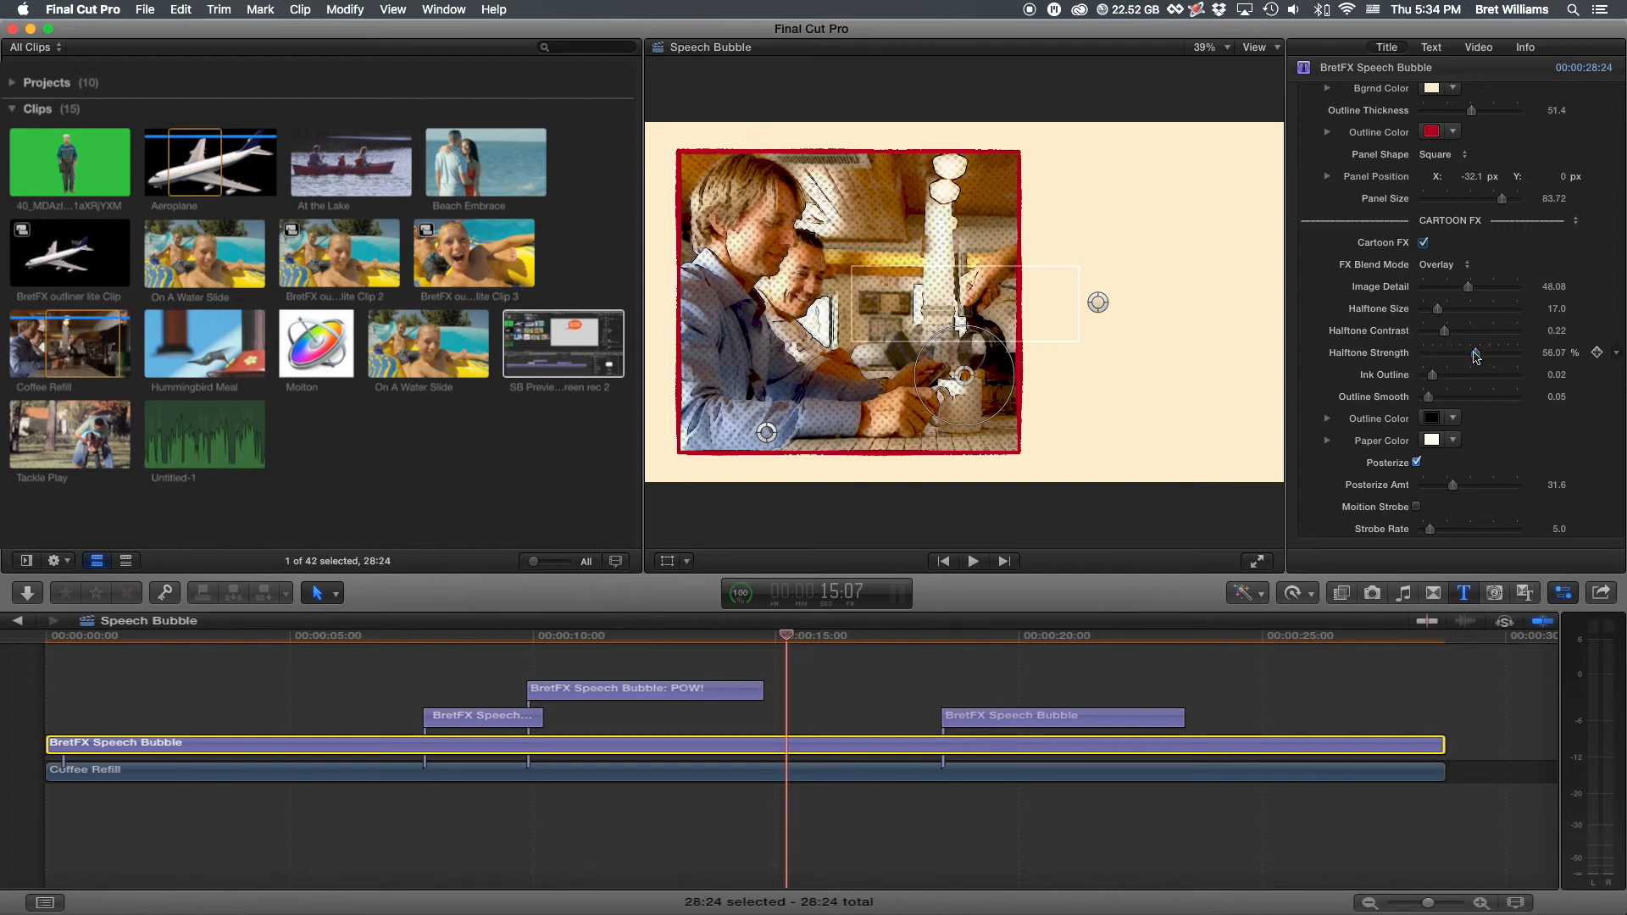
{"action": "mouse_move", "coordinate": [1435, 382]}
{"action": "left_mouse_down"}
{"action": "mouse_move", "coordinate": [1454, 383]}
{"action": "mouse_move", "coordinate": [1415, 382]}
{"action": "mouse_move", "coordinate": [1435, 400]}
{"action": "left_mouse_up"}
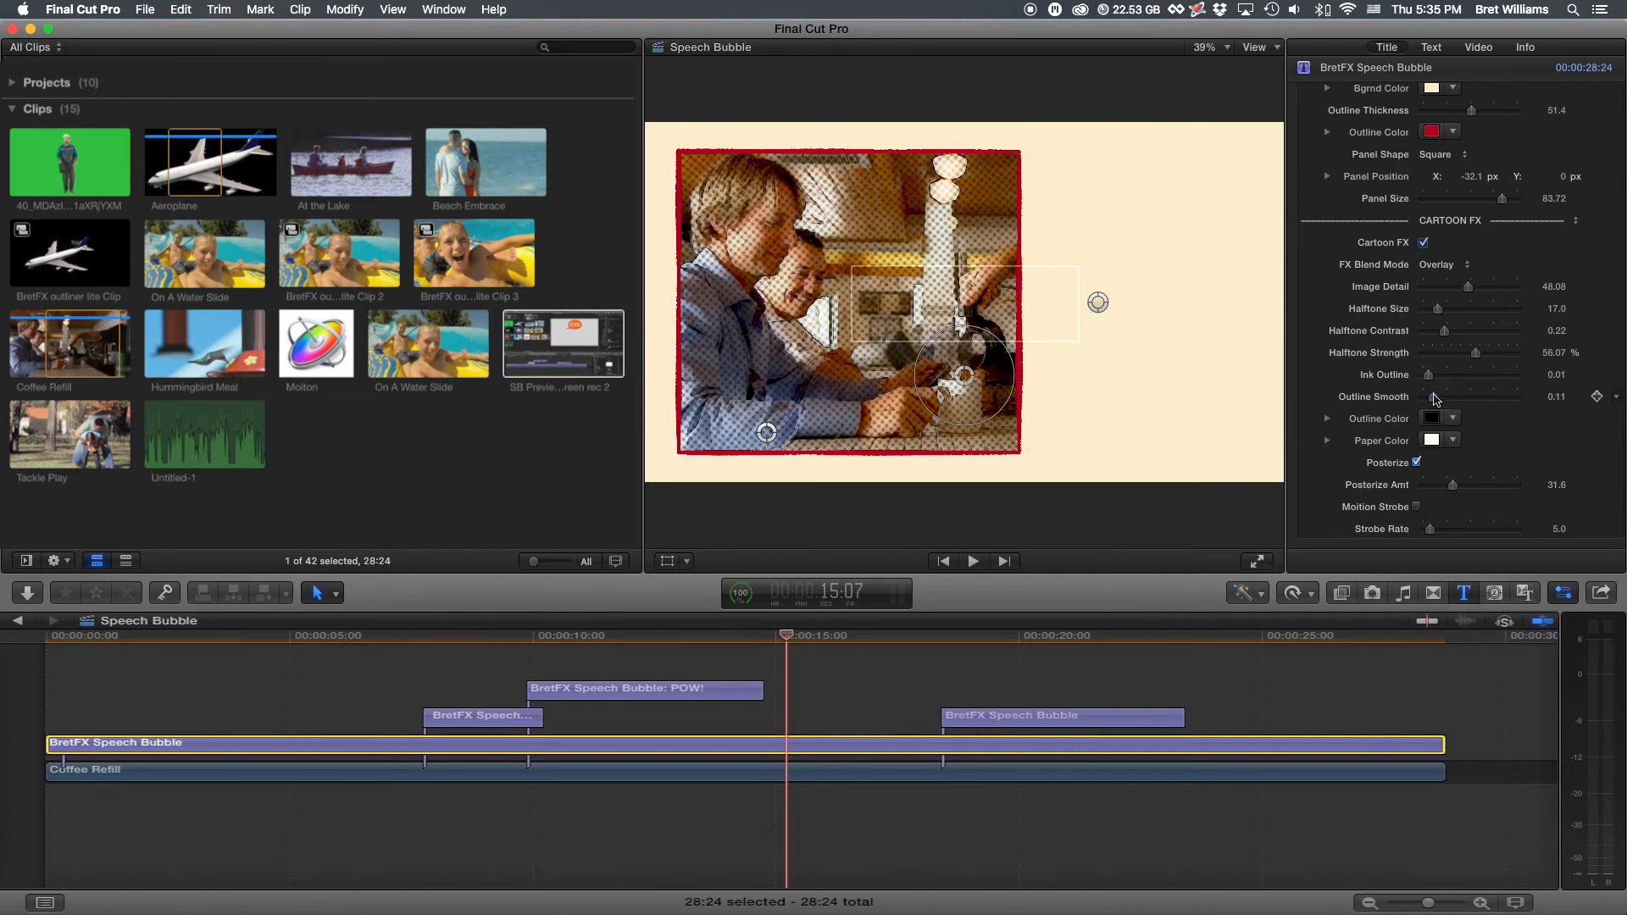
Step: Compare the footage with Posterize on and off, set Posterize Amt to 18.07 with it enabled, and play the result
{"action": "left_click", "coordinate": [1418, 463]}
{"action": "mouse_move", "coordinate": [1455, 492]}
{"action": "left_mouse_down"}
{"action": "mouse_move", "coordinate": [1490, 489]}
{"action": "mouse_move", "coordinate": [1437, 489]}
{"action": "mouse_move", "coordinate": [1500, 489]}
{"action": "mouse_move", "coordinate": [1440, 487]}
{"action": "mouse_move", "coordinate": [1472, 485]}
{"action": "left_mouse_up"}
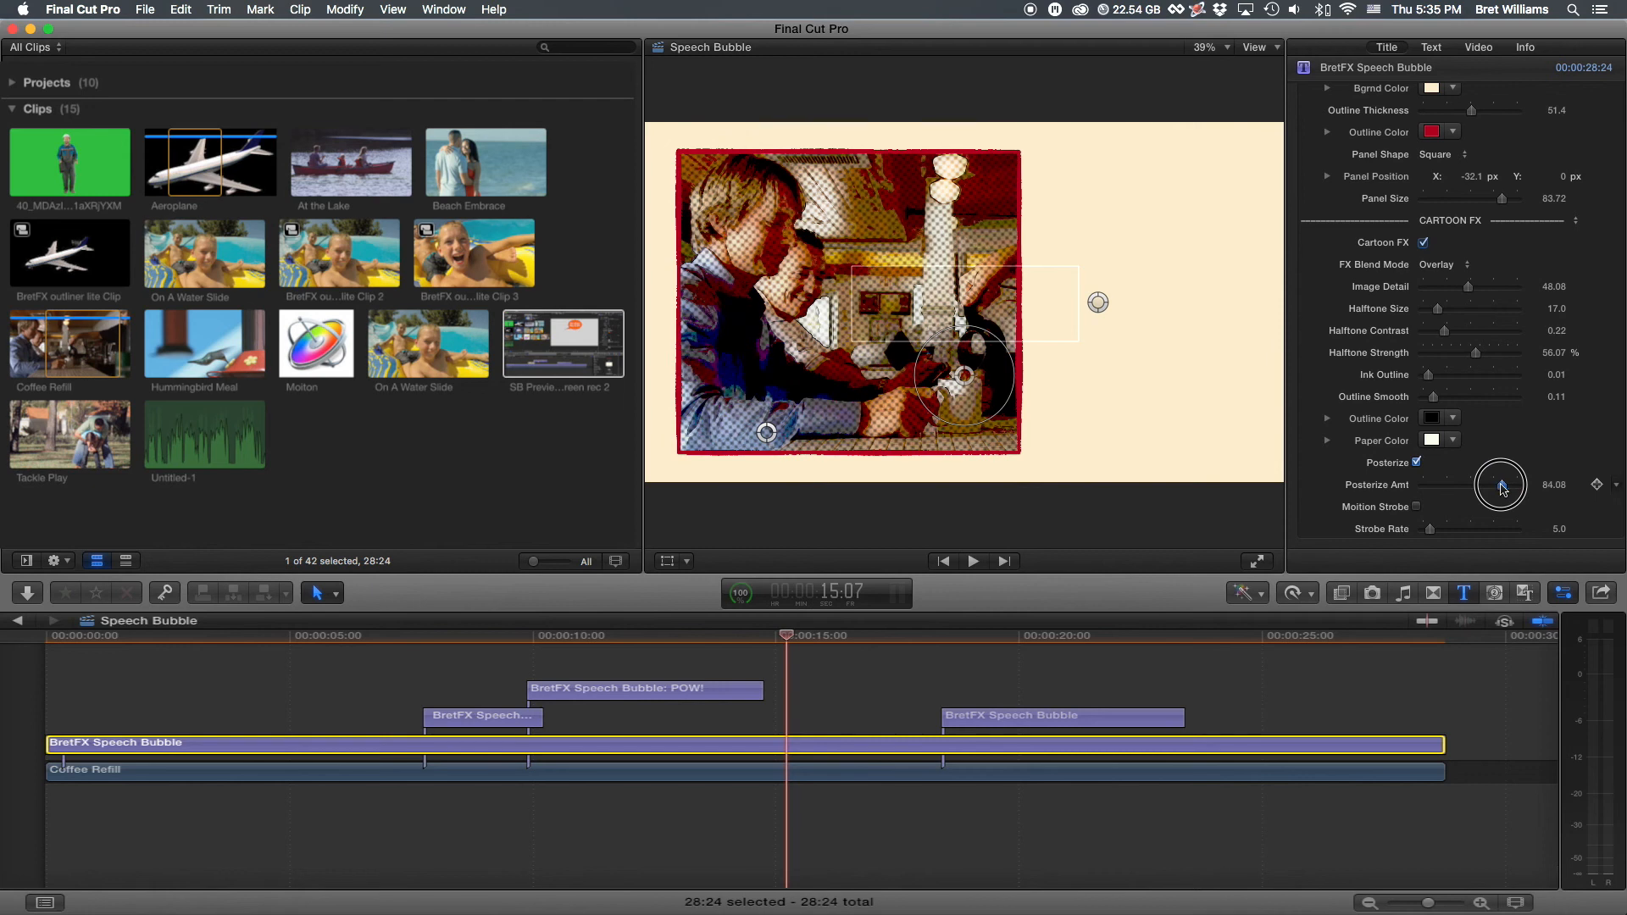
{"action": "left_click", "coordinate": [1415, 463]}
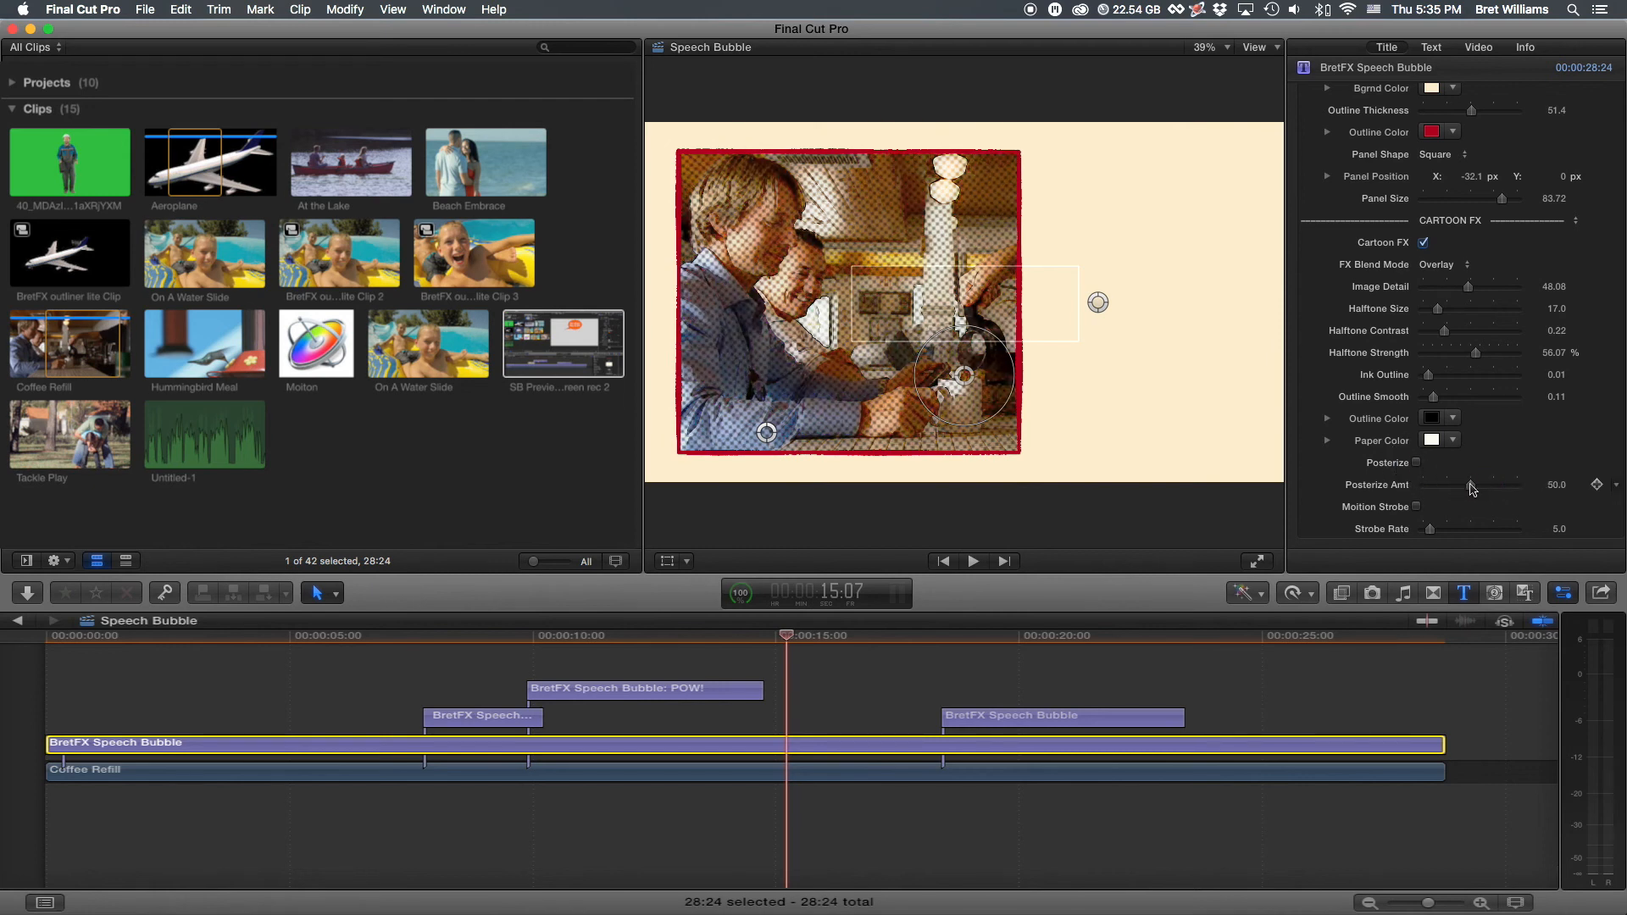
{"action": "left_click_drag", "start_coordinate": [1471, 489], "coordinate": [1440, 486]}
{"action": "left_click", "coordinate": [1417, 463]}
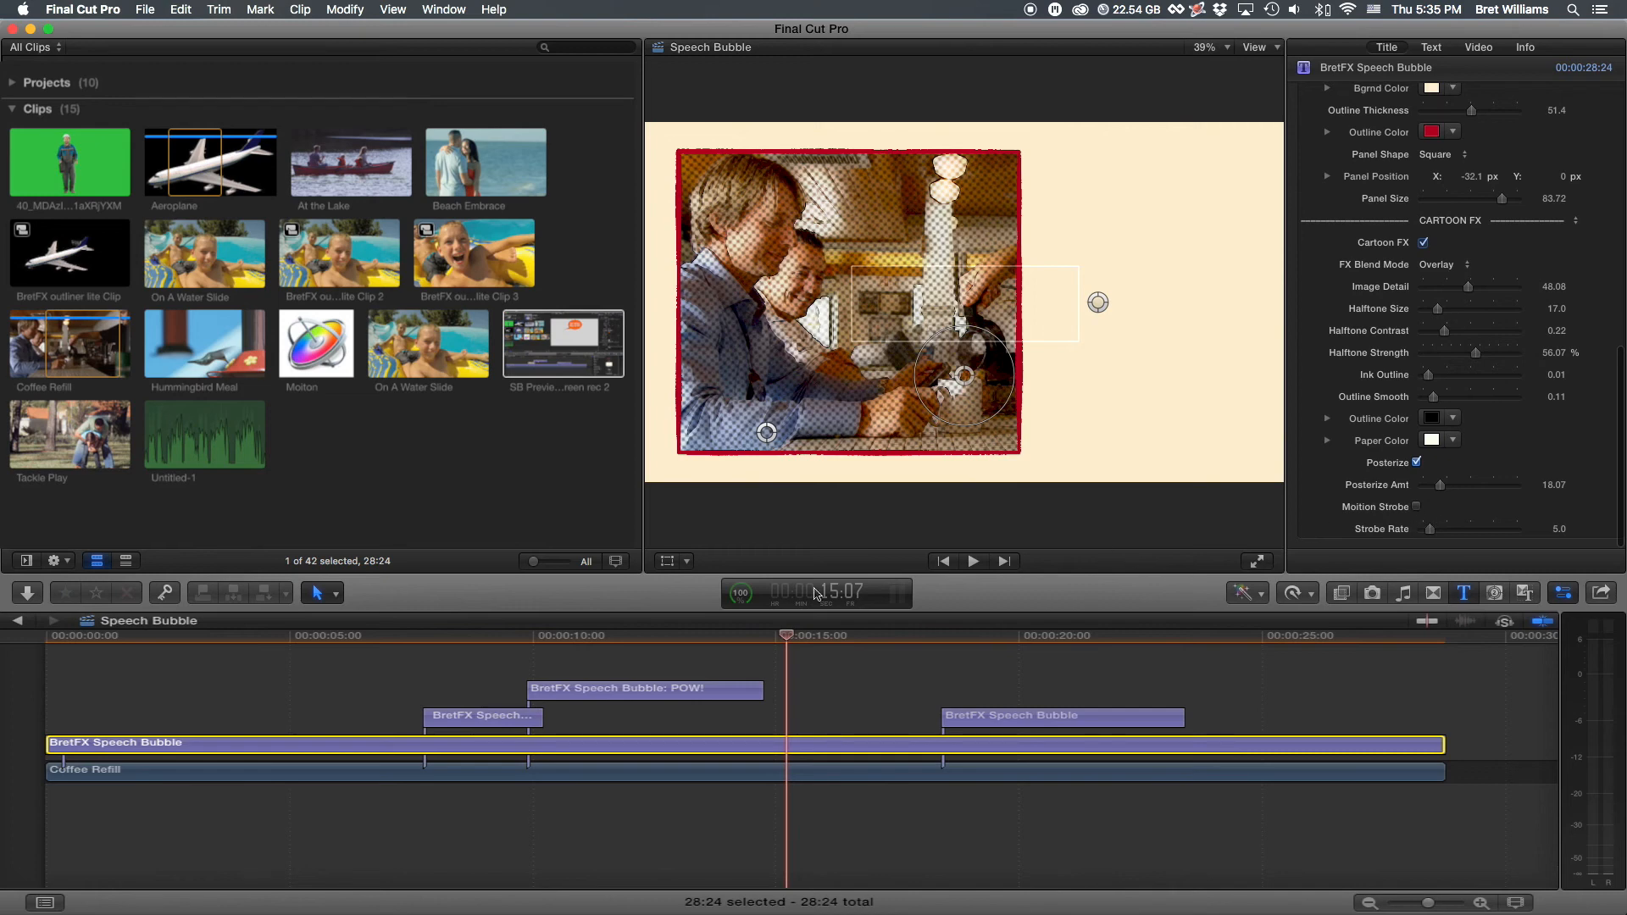
{"action": "left_click_drag", "start_coordinate": [803, 645], "coordinate": [774, 637]}
{"action": "key", "text": "space"}
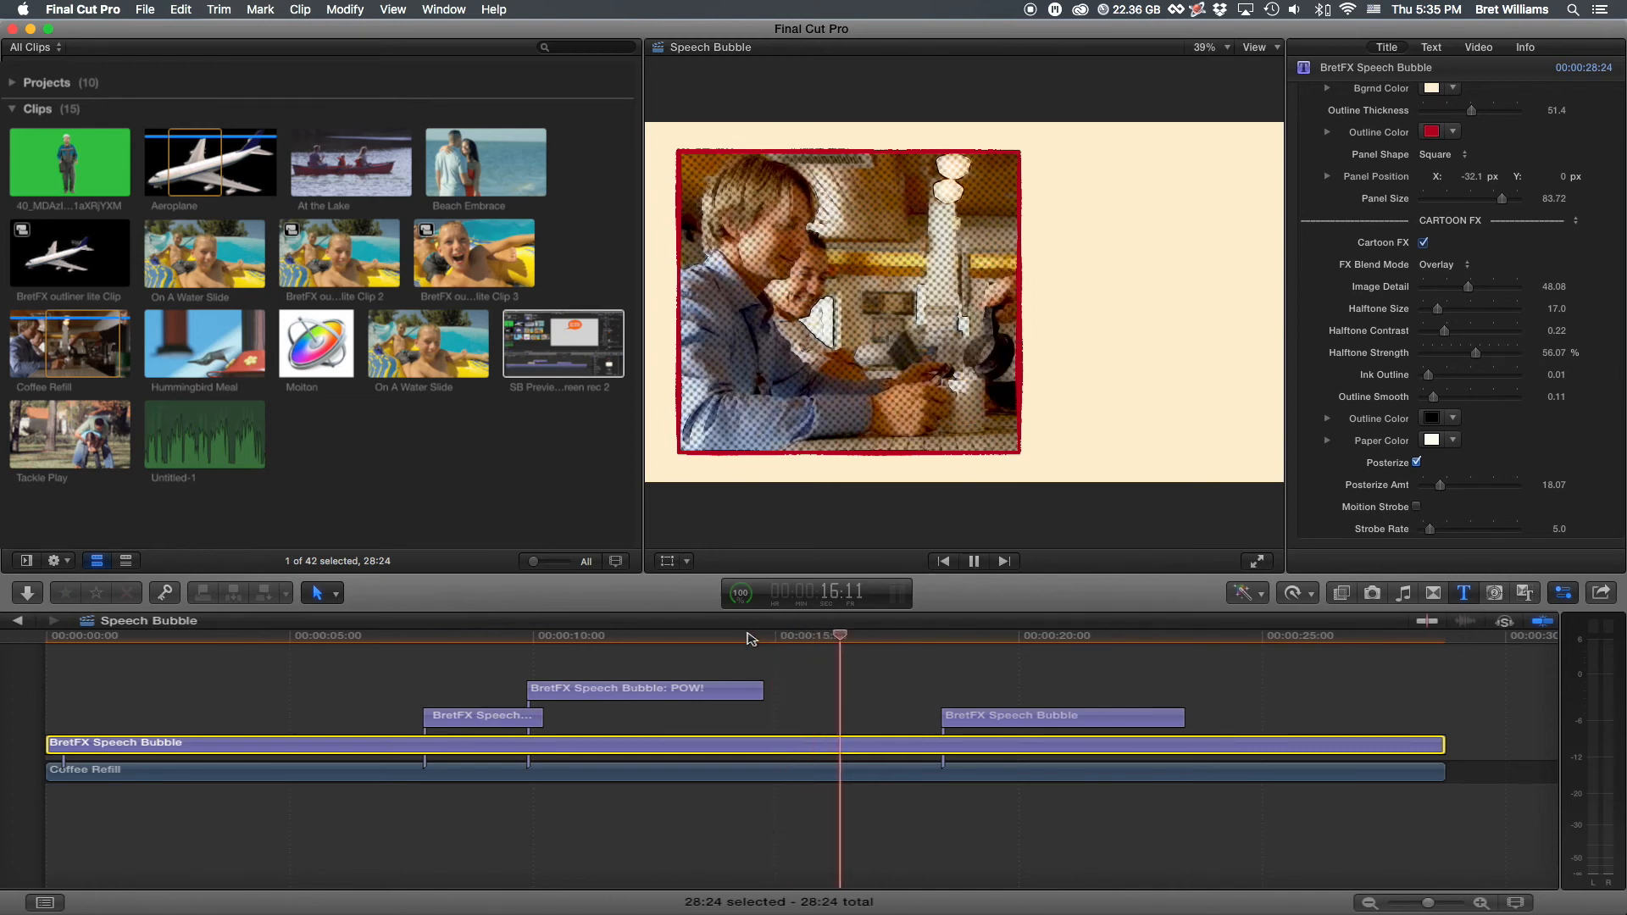
Step: Enable Motion Strobe and preview its effect by playing the footage around 15 seconds
{"action": "left_click_drag", "start_coordinate": [815, 638], "coordinate": [796, 642]}
{"action": "left_click", "coordinate": [1416, 508]}
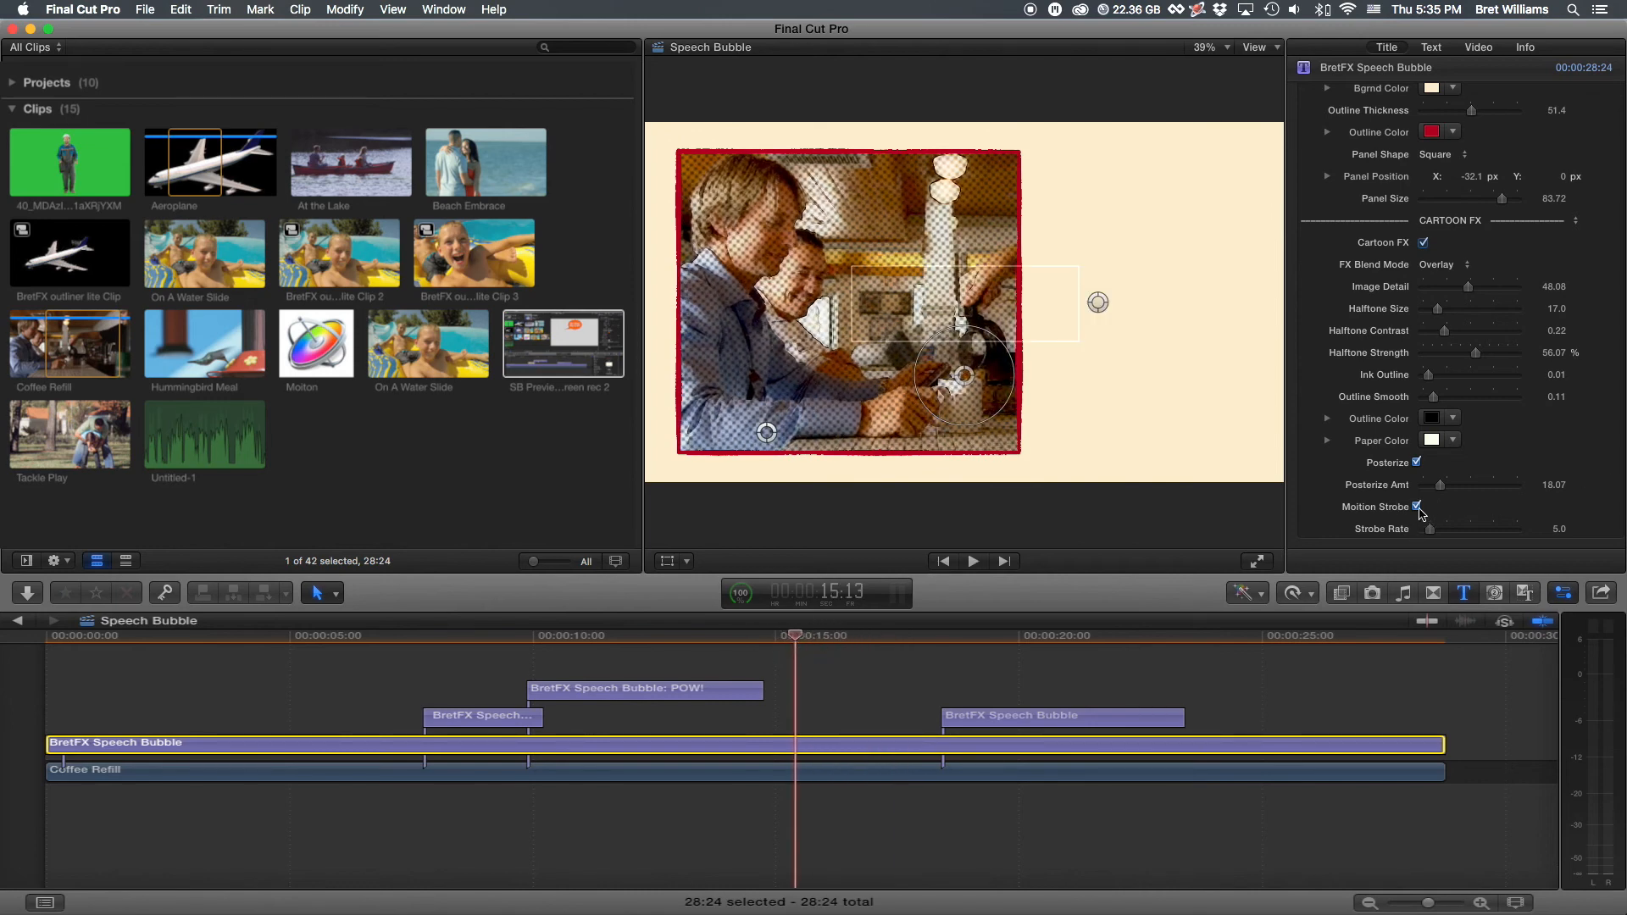
{"action": "left_click_drag", "start_coordinate": [783, 642], "coordinate": [763, 641]}
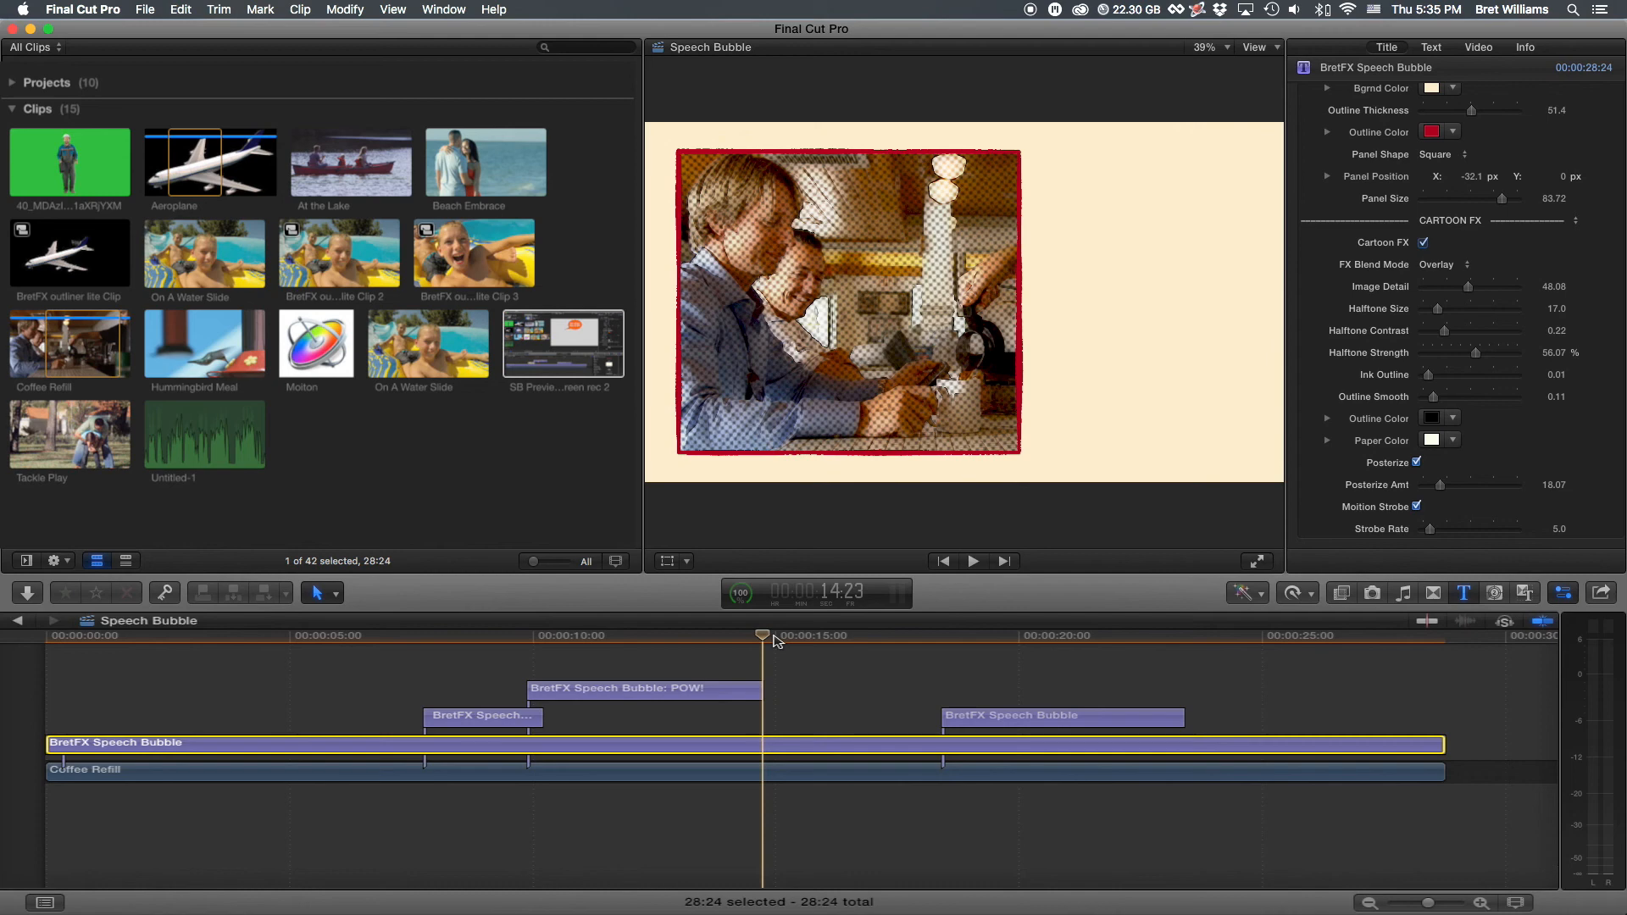
{"action": "key", "text": "space"}
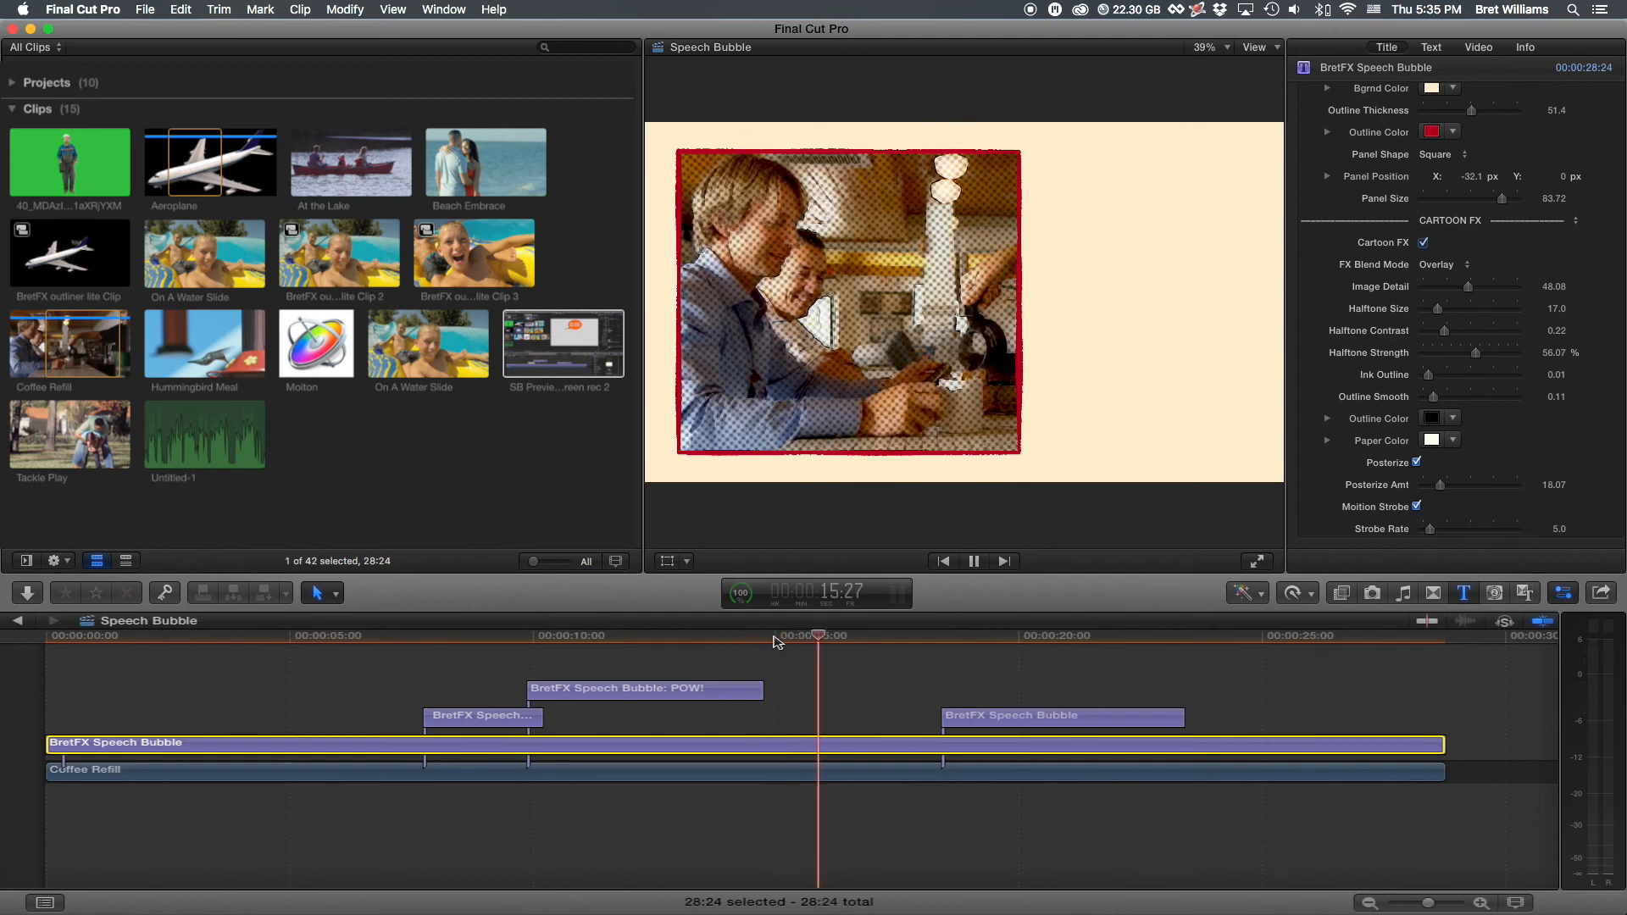
{"action": "key", "text": "space"}
{"action": "left_click", "coordinate": [788, 637]}
{"action": "key", "text": "space"}
{"action": "key", "text": "space"}
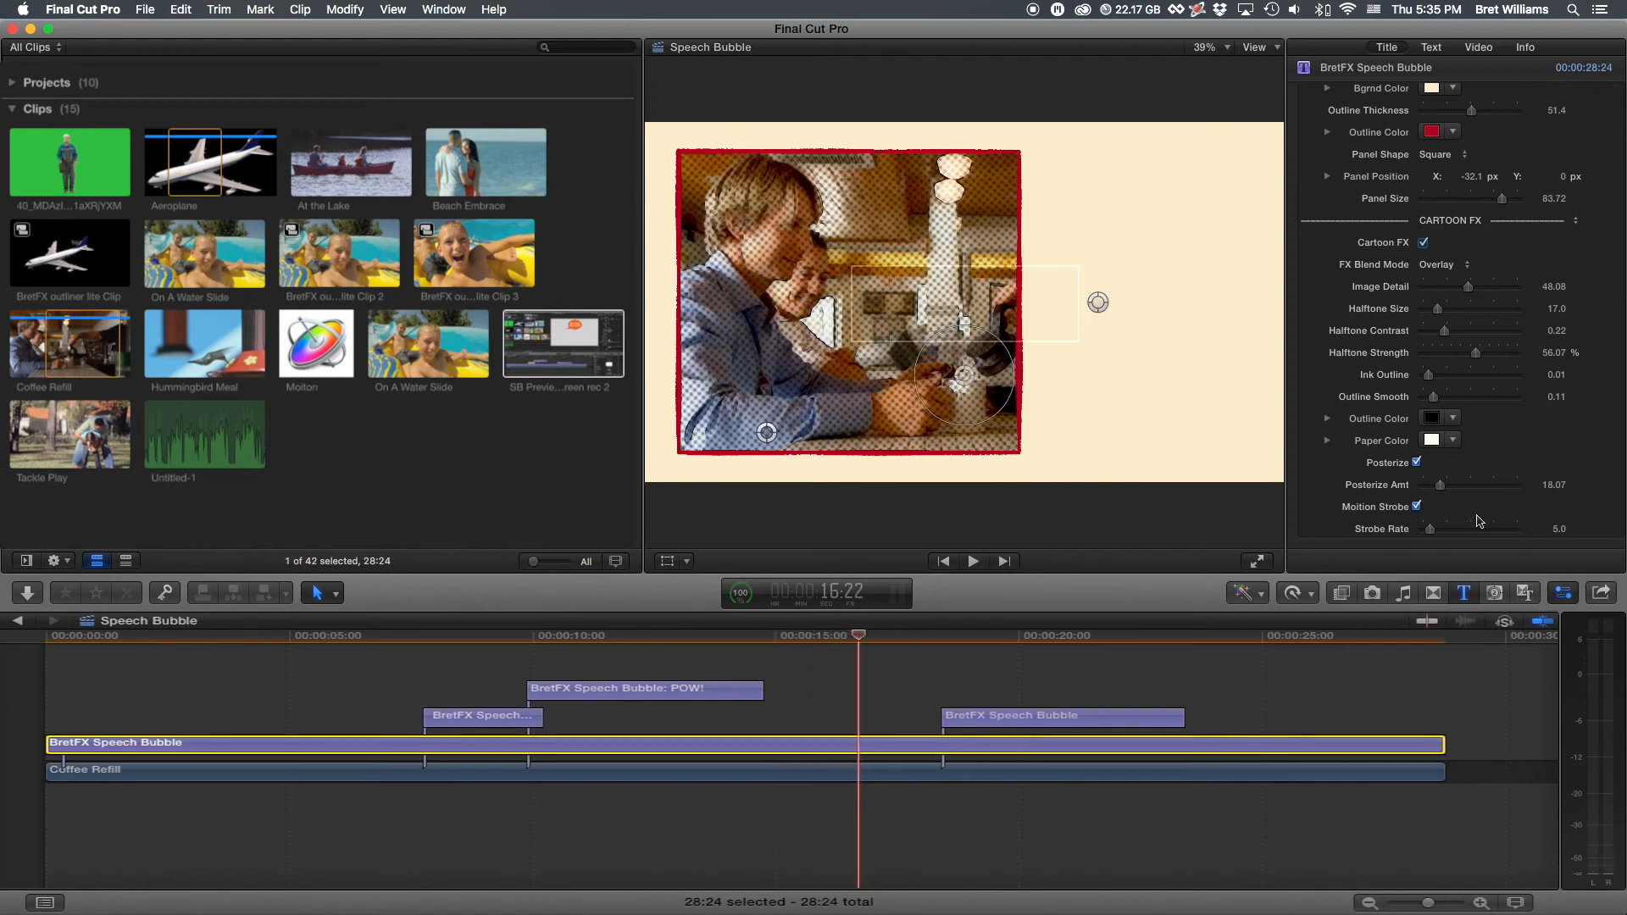
Step: Set the Strobe Rate to 10.0 and preview the strobing by playing and scrubbing the opening seconds of the footage
{"action": "mouse_move", "coordinate": [1419, 508]}
{"action": "left_mouse_down"}
{"action": "mouse_move", "coordinate": [1466, 512]}
{"action": "mouse_move", "coordinate": [1438, 529]}
{"action": "left_mouse_up"}
{"action": "left_click", "coordinate": [95, 637]}
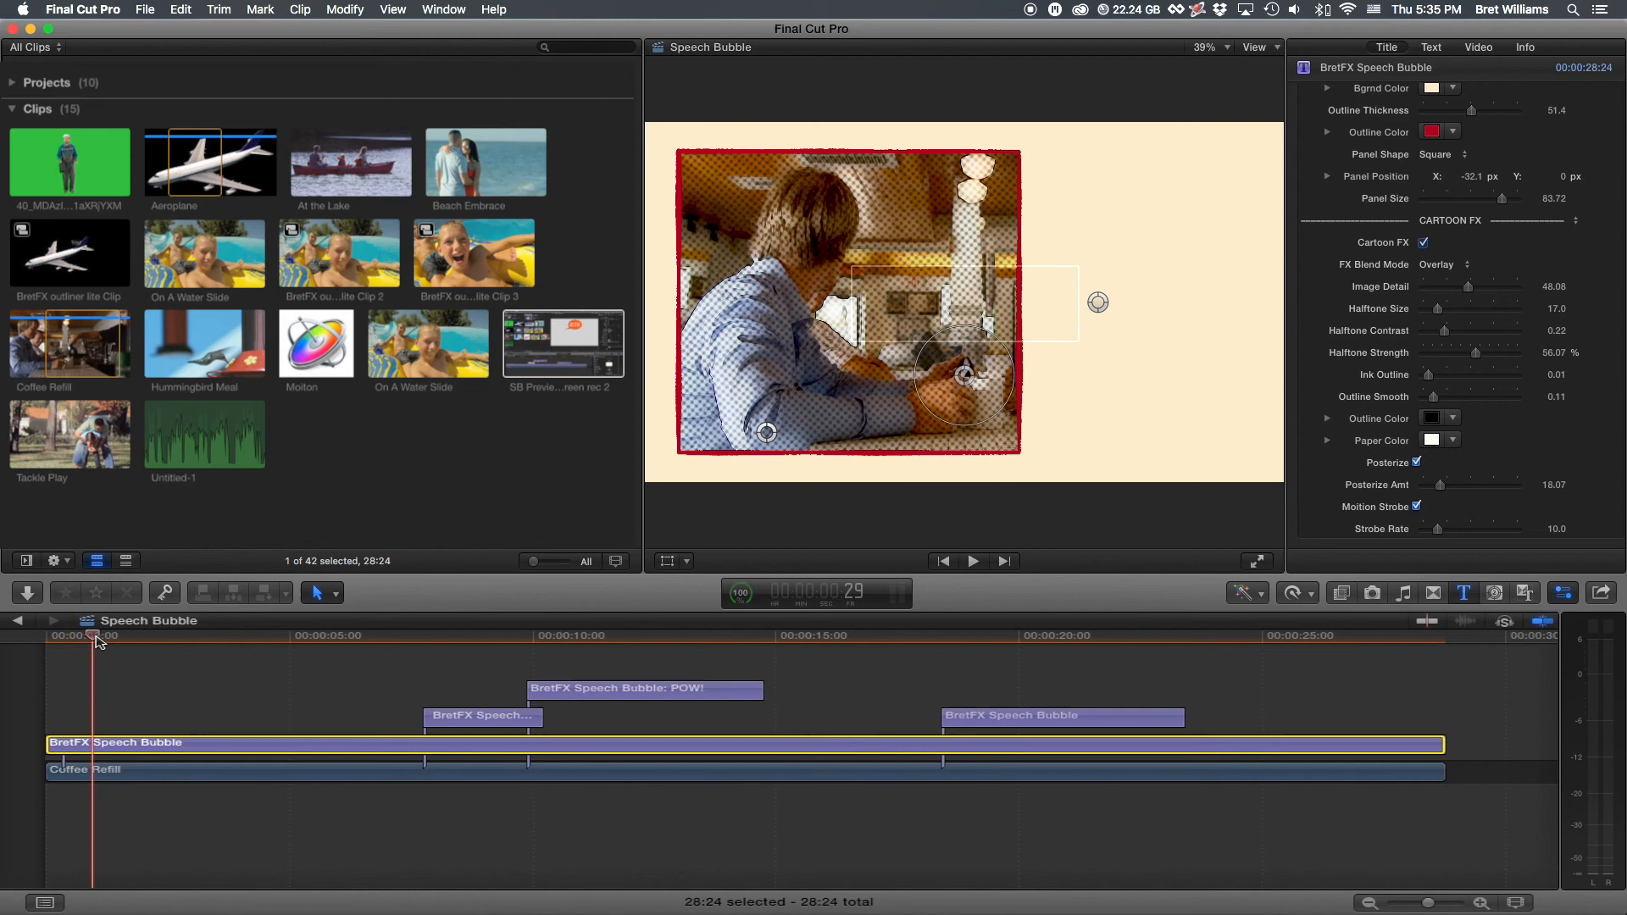
{"action": "key", "text": "space"}
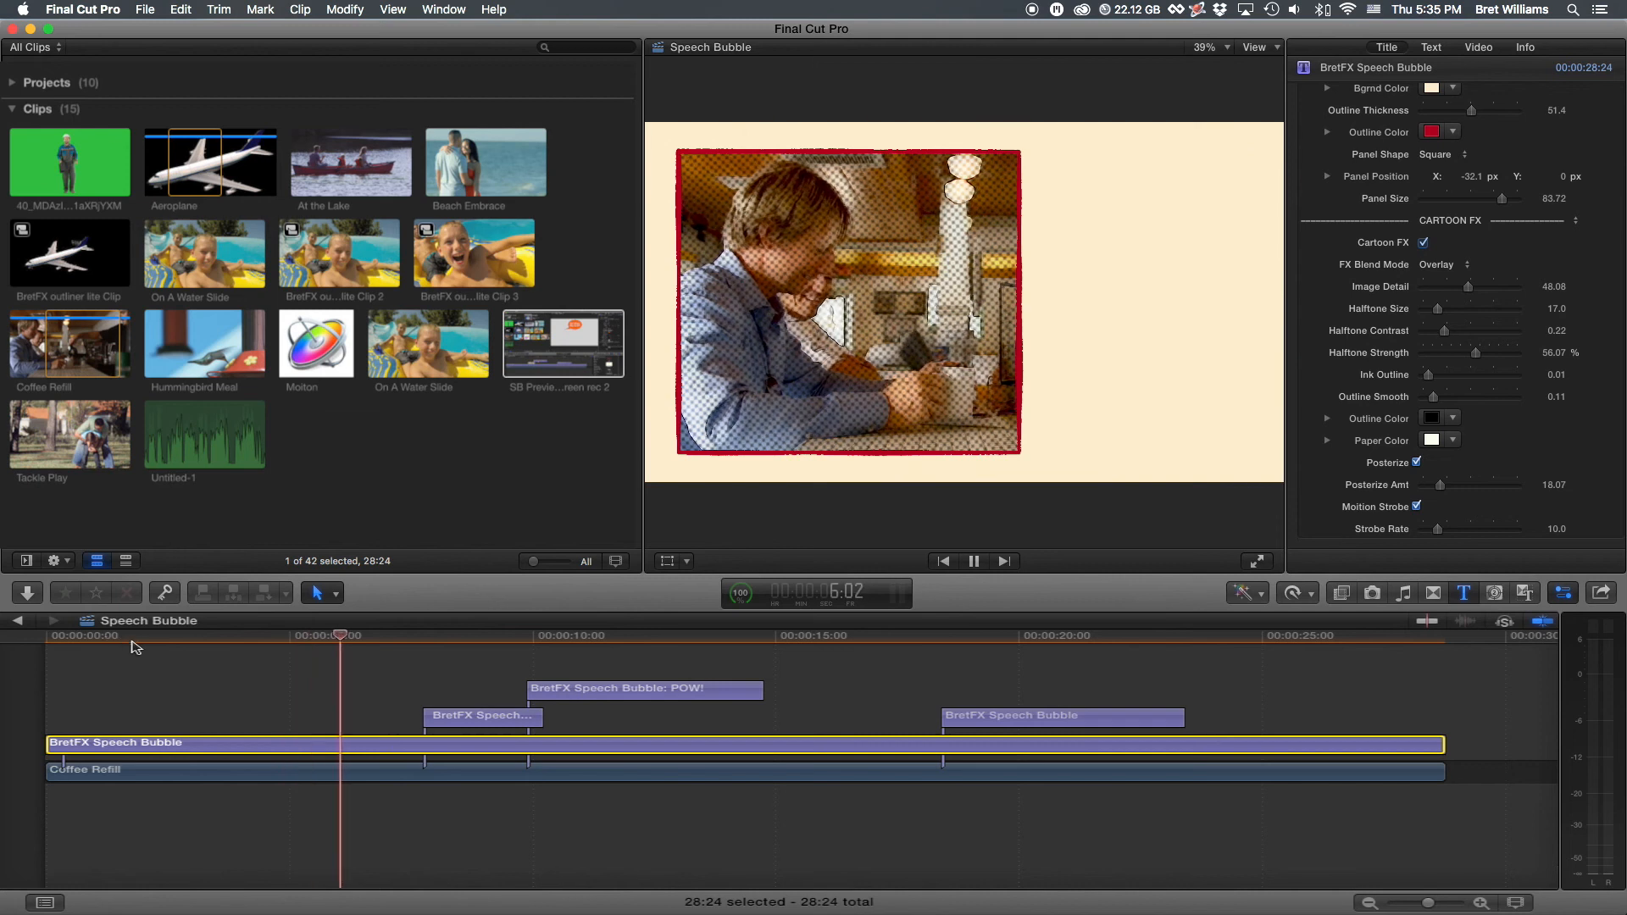
{"action": "left_click", "coordinate": [77, 641]}
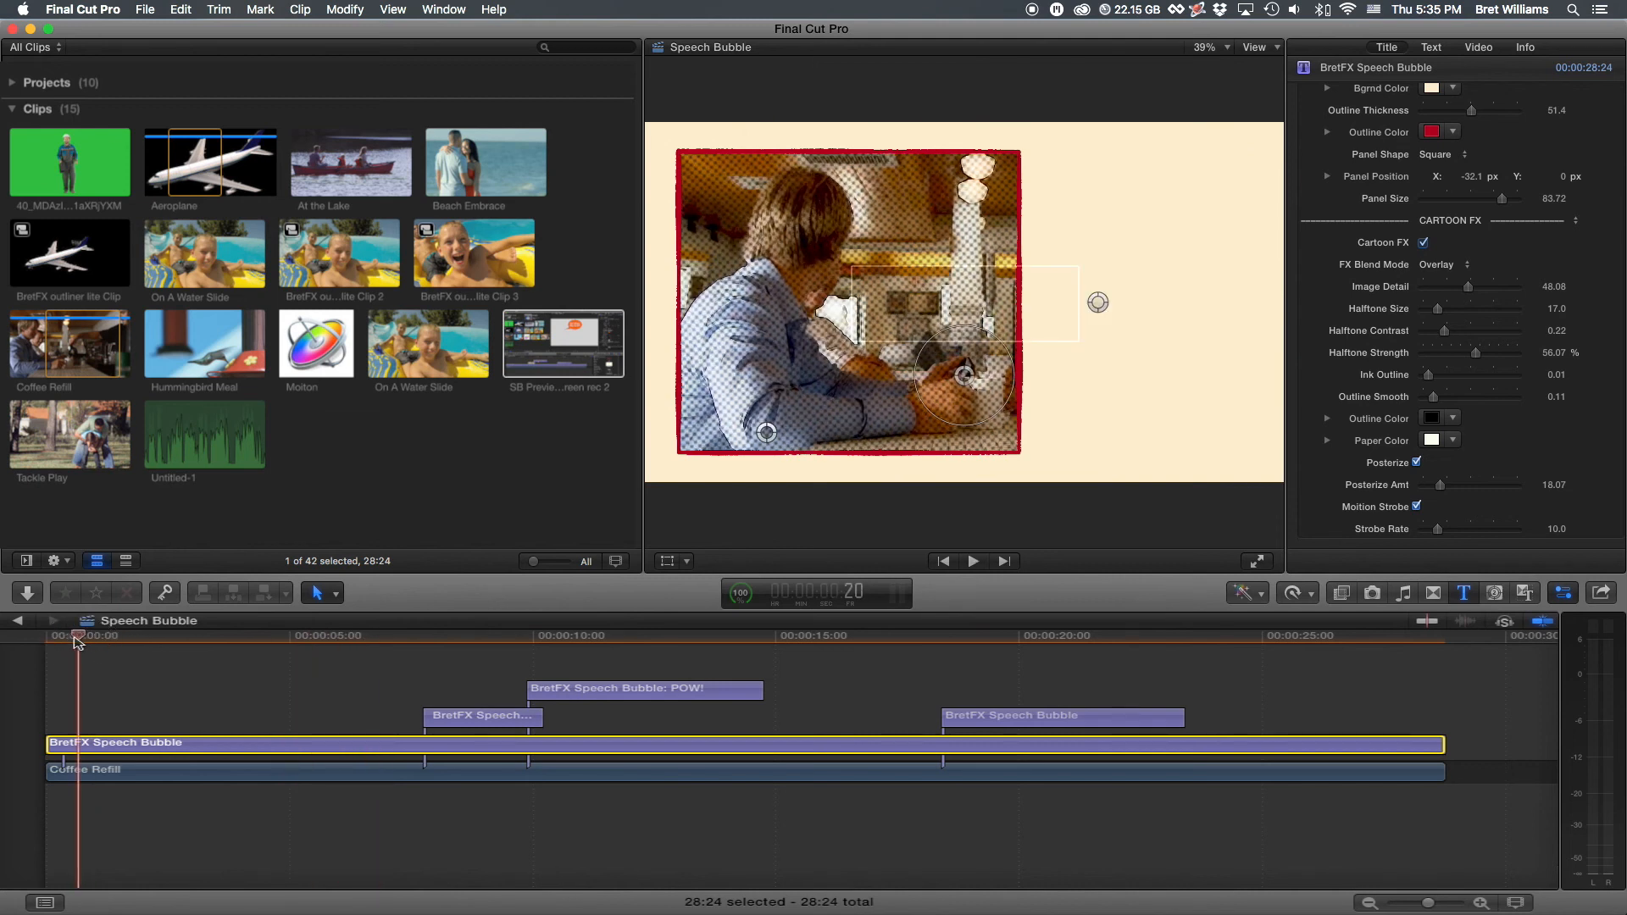
{"action": "left_click_drag", "start_coordinate": [76, 637], "coordinate": [154, 635]}
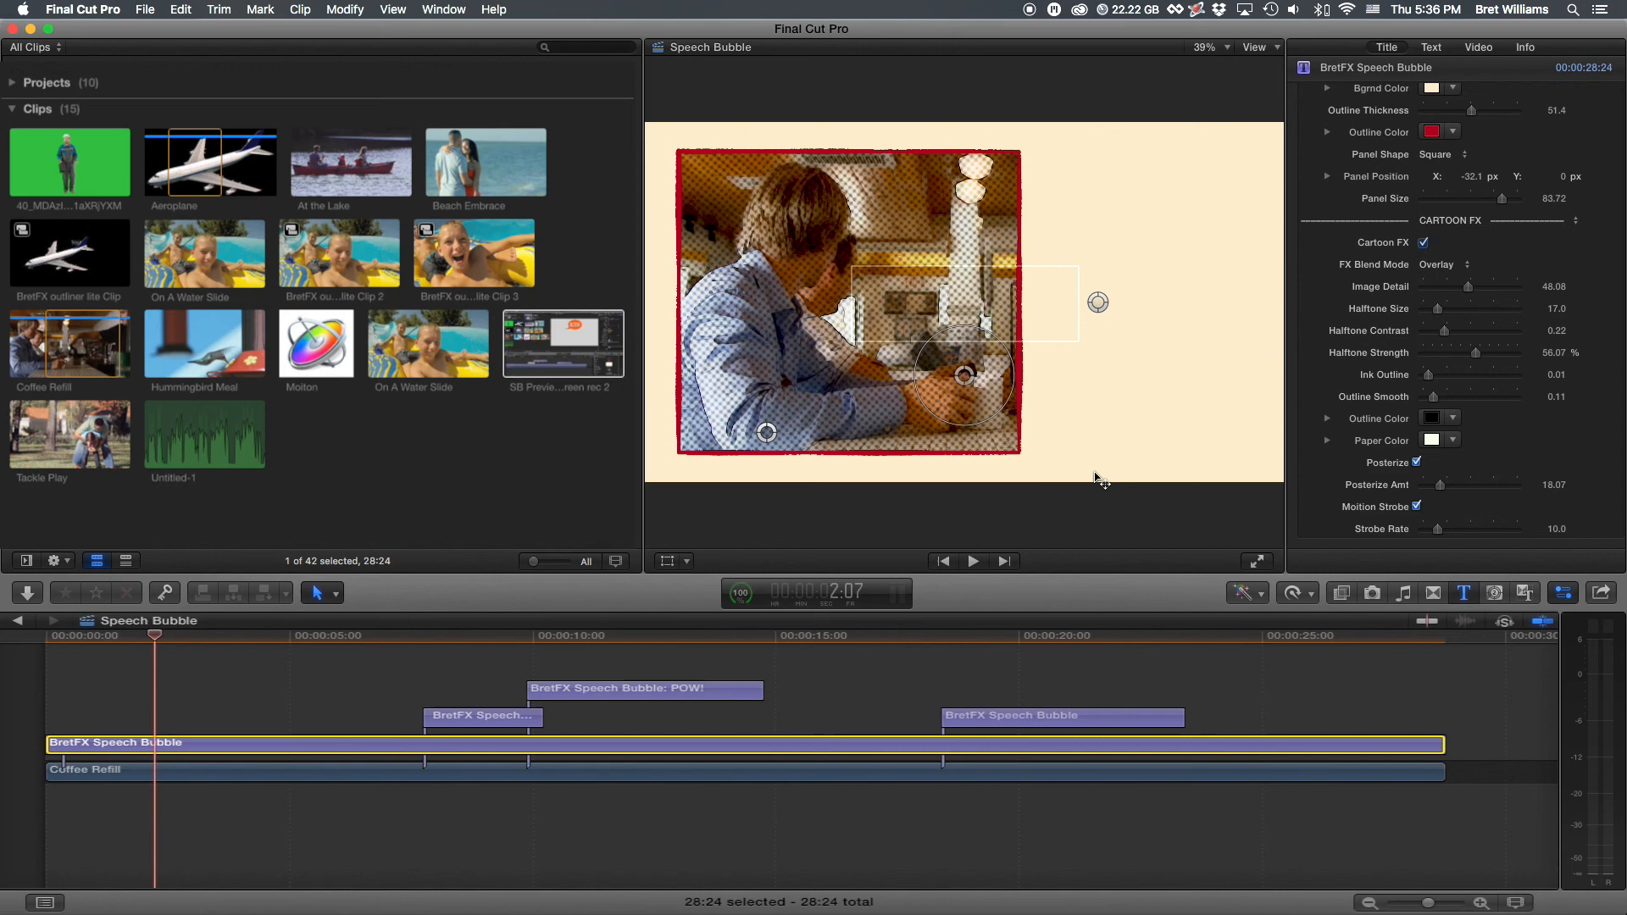
{"action": "left_click_drag", "start_coordinate": [195, 642], "coordinate": [82, 648]}
{"action": "key", "text": "space"}
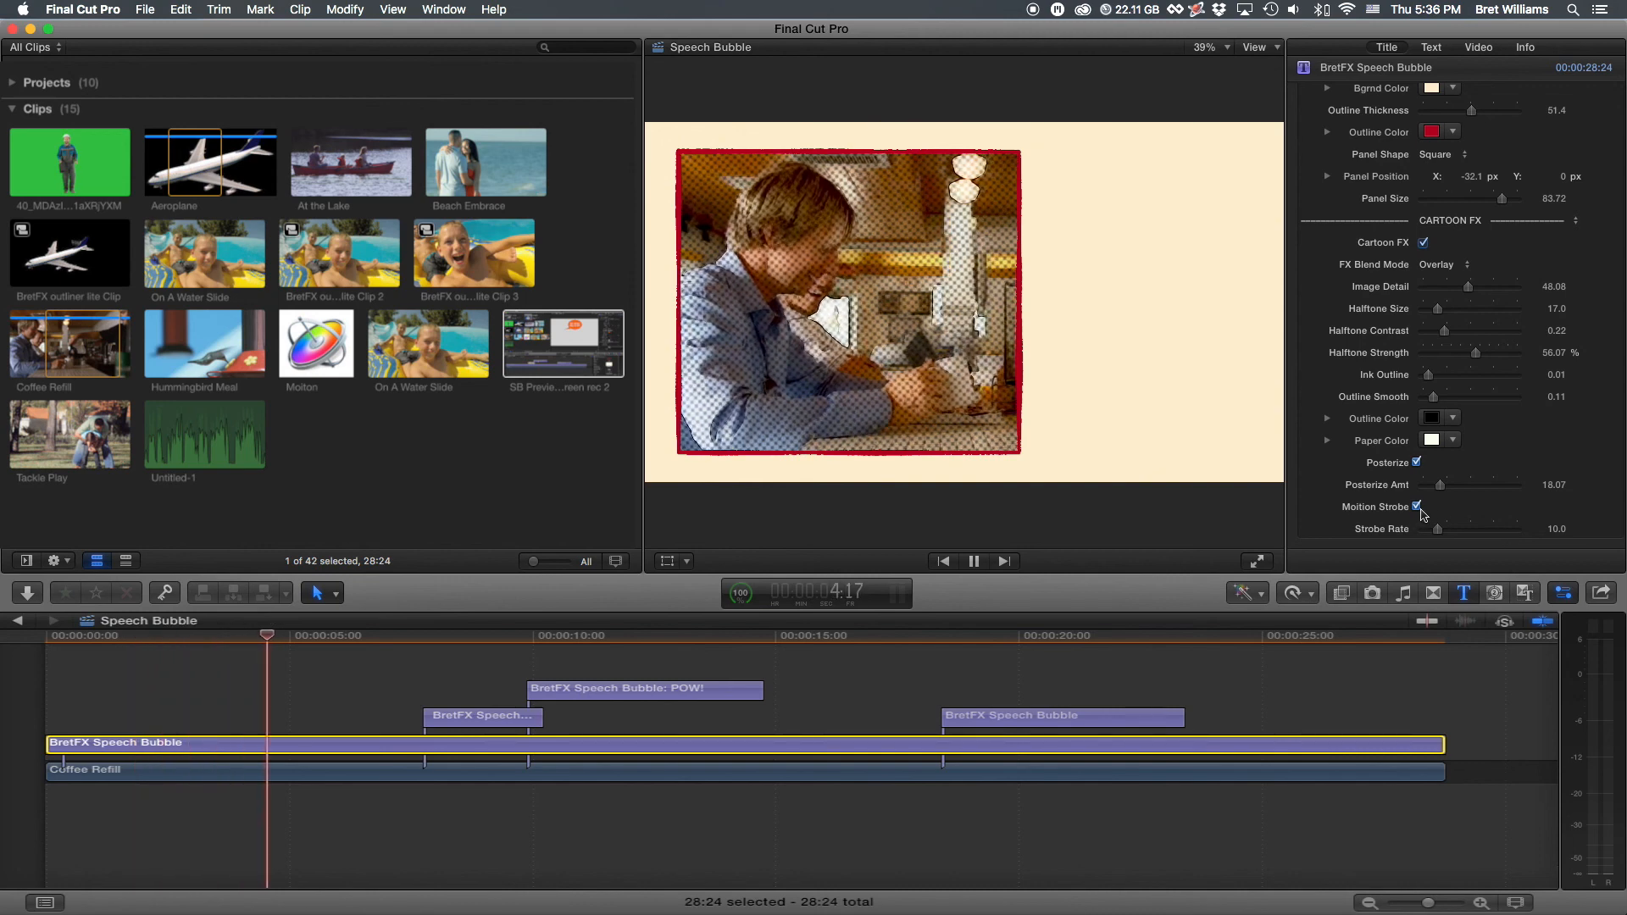
{"action": "key", "text": "space"}
{"action": "left_click_drag", "start_coordinate": [353, 644], "coordinate": [101, 652]}
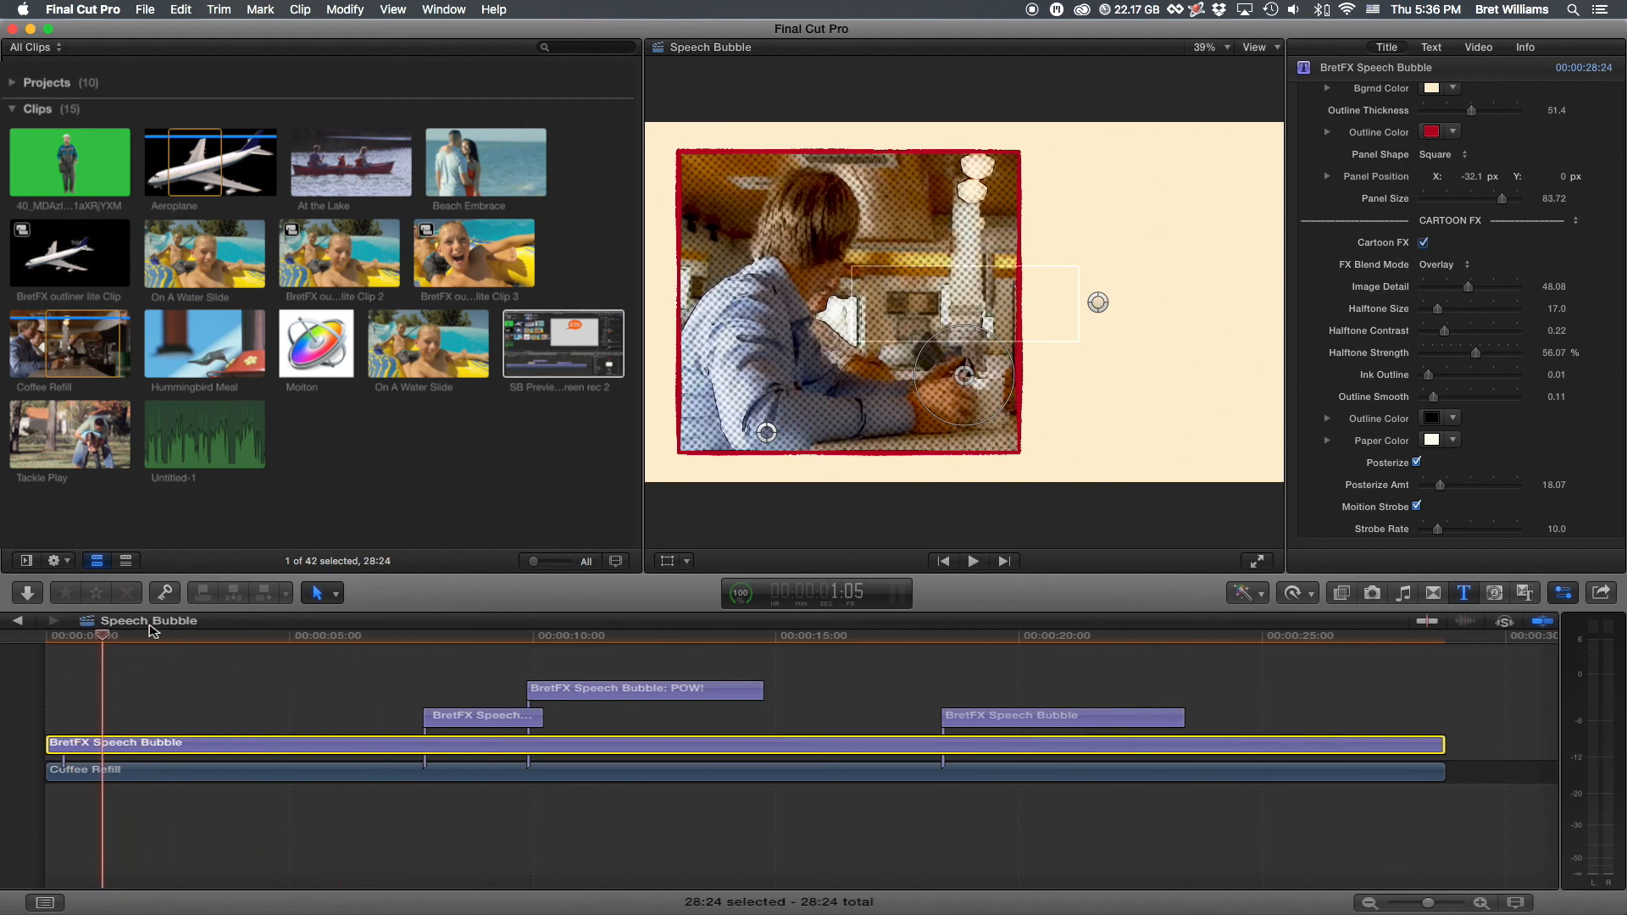
Step: Turn off Motion Strobe and view the footage at 7:09
{"action": "left_click", "coordinate": [1417, 508]}
{"action": "left_click", "coordinate": [399, 636]}
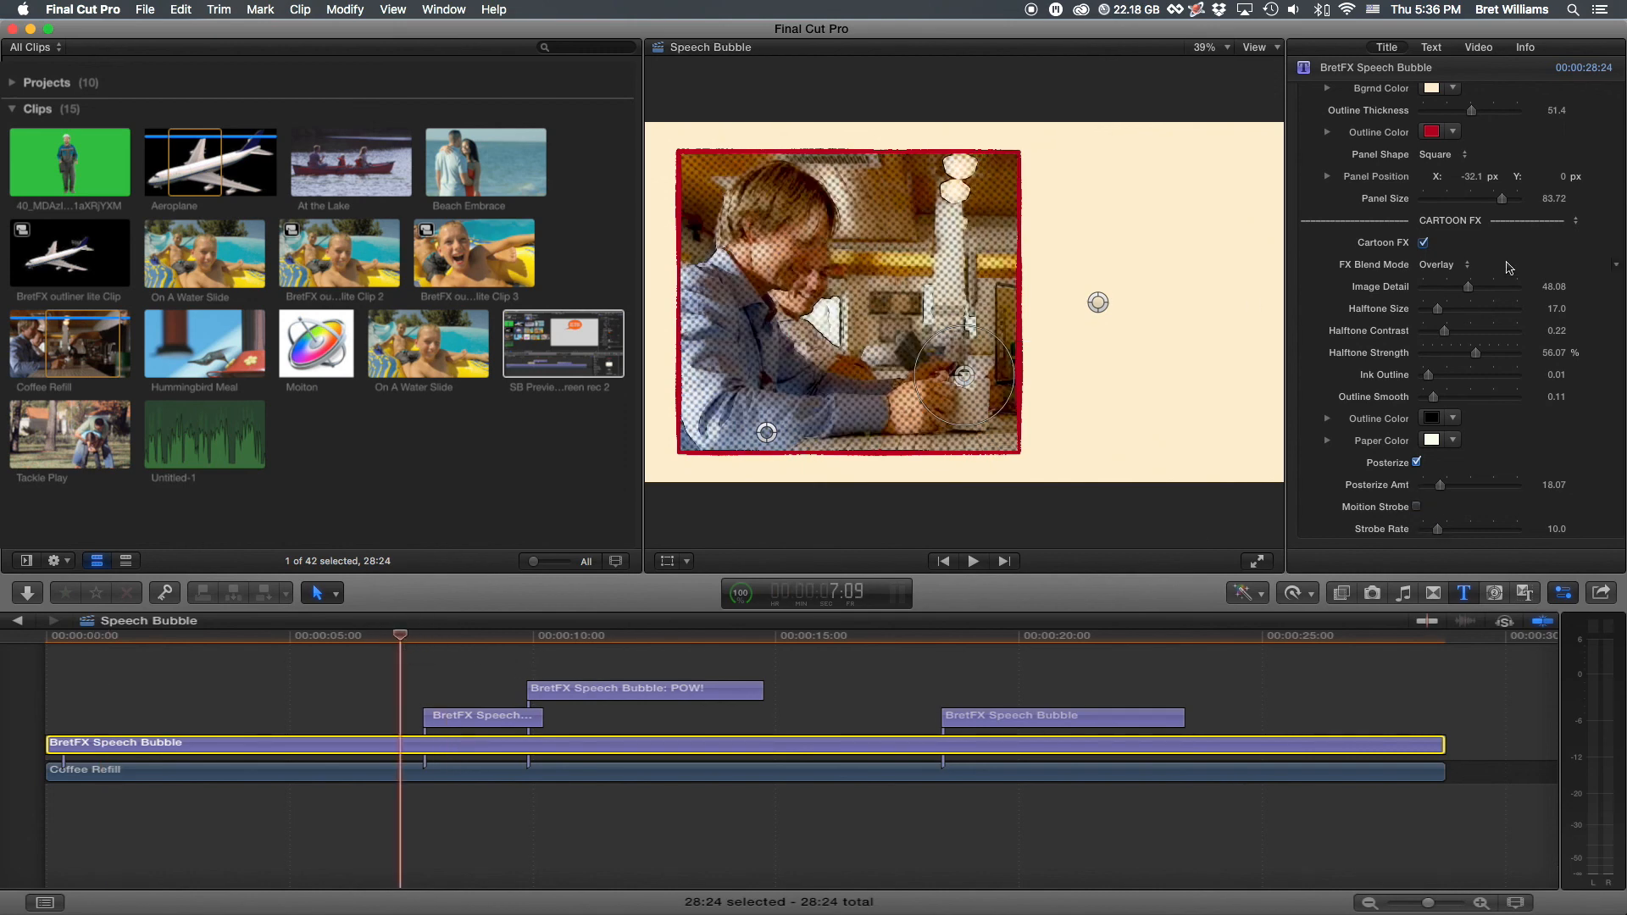
Step: Review the title's Speech Bubble, Bubble Text, Panel and Cartoon FX parameters, moving the playhead to 4:22
{"action": "scroll", "coordinate": [1508, 268], "scroll_direction": "up", "scroll_amount": 10}
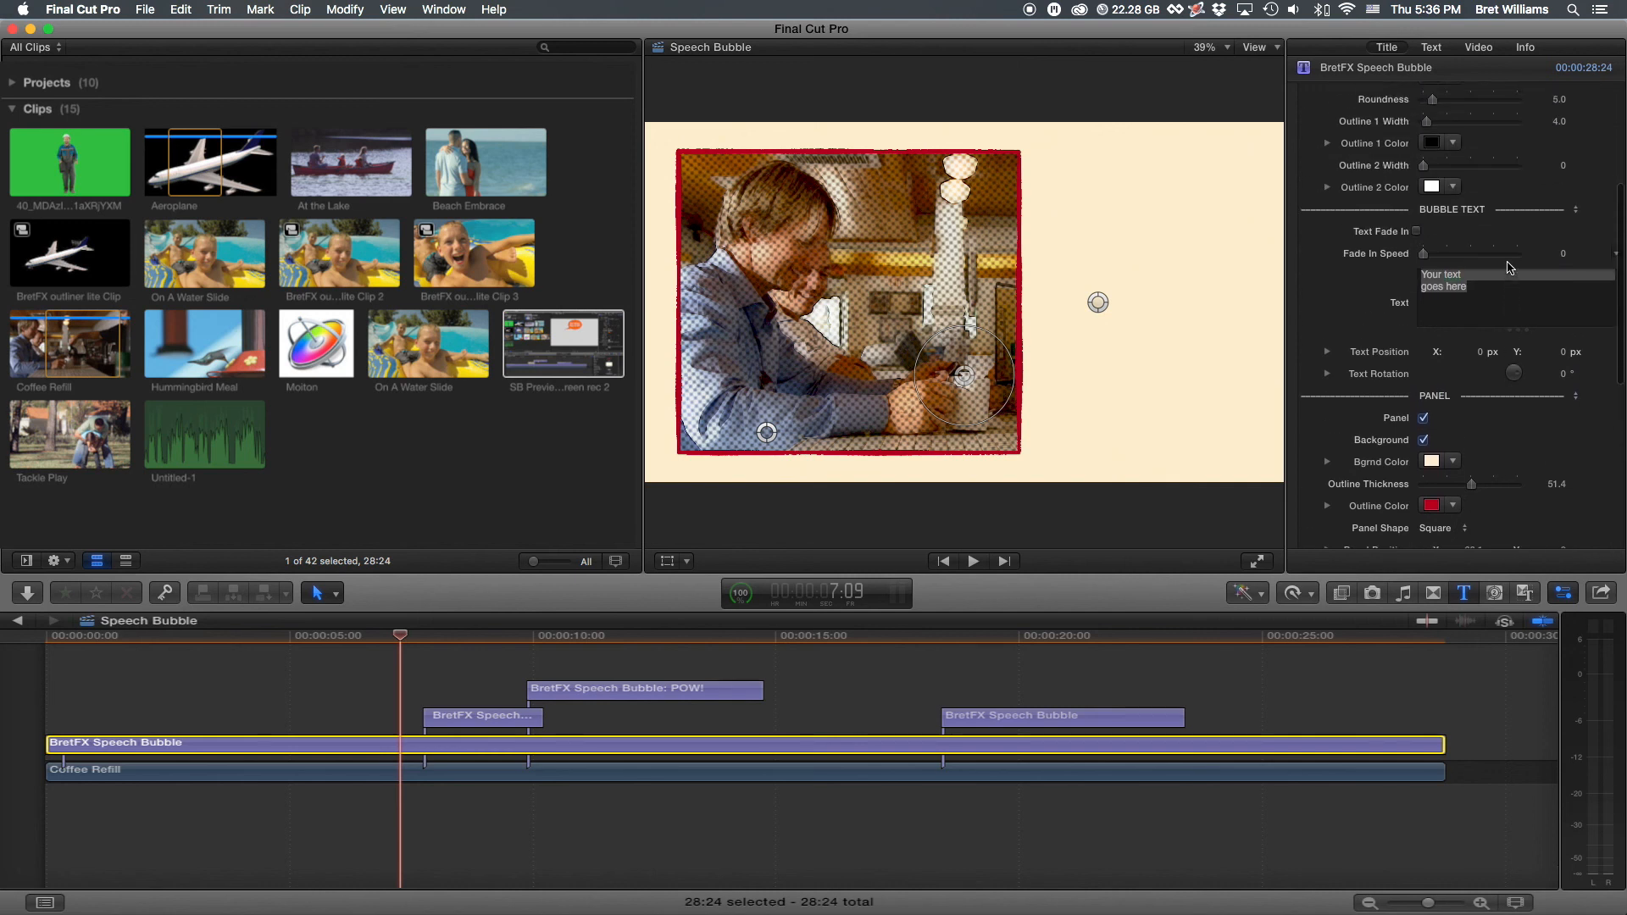
{"action": "scroll", "coordinate": [1508, 267], "scroll_direction": "up", "scroll_amount": 3}
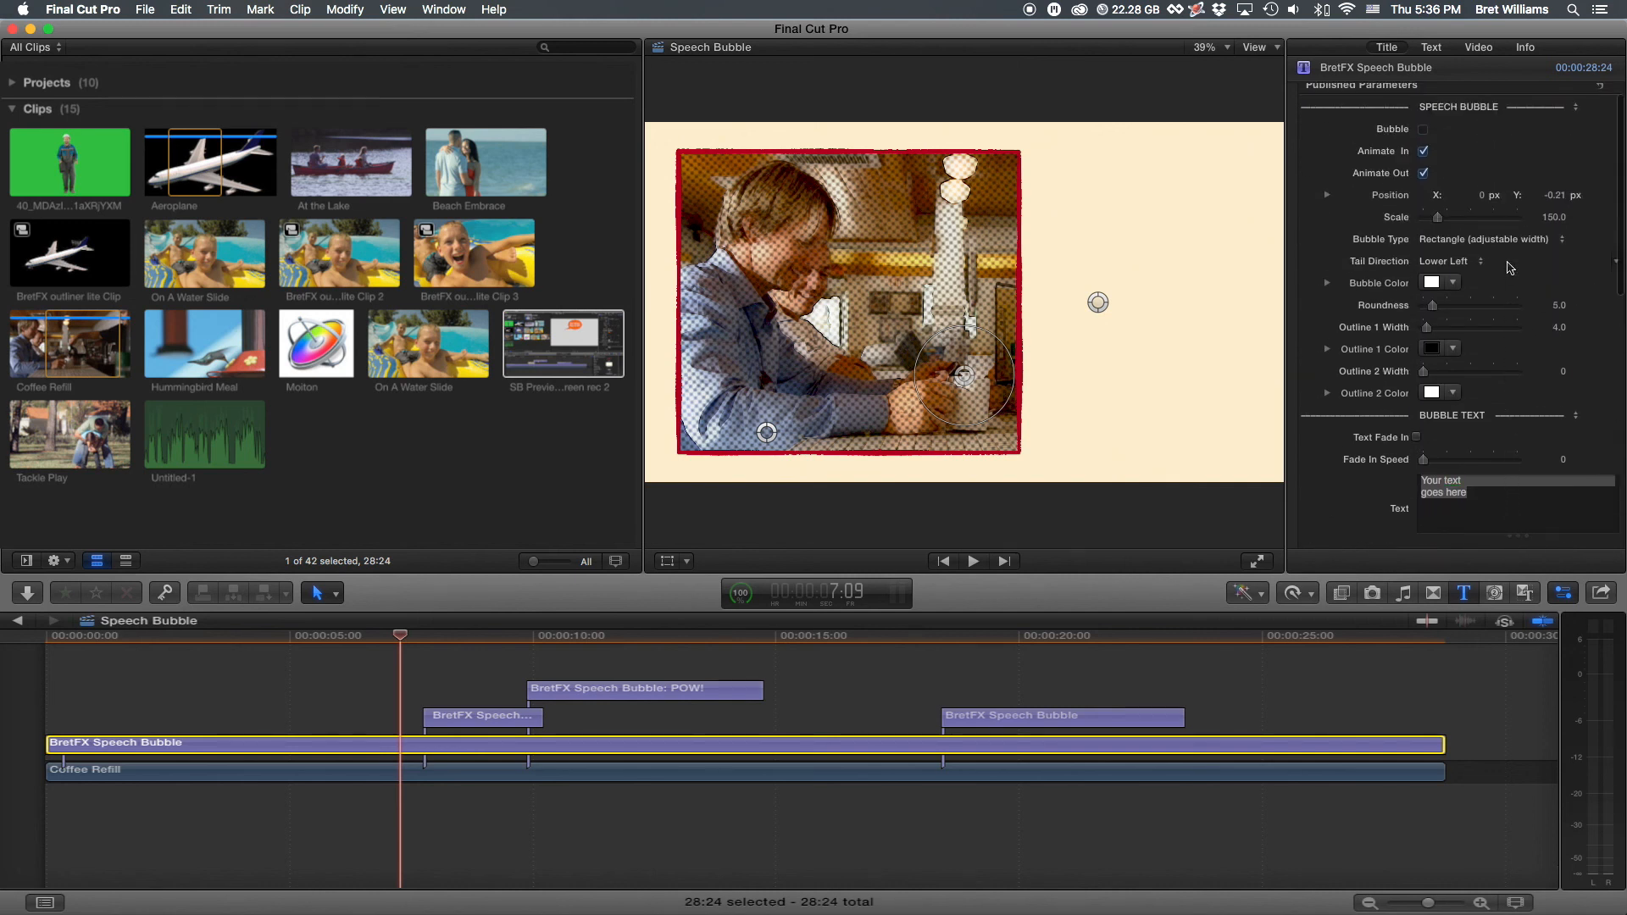
{"action": "scroll", "coordinate": [1508, 267], "scroll_direction": "down", "scroll_amount": 12}
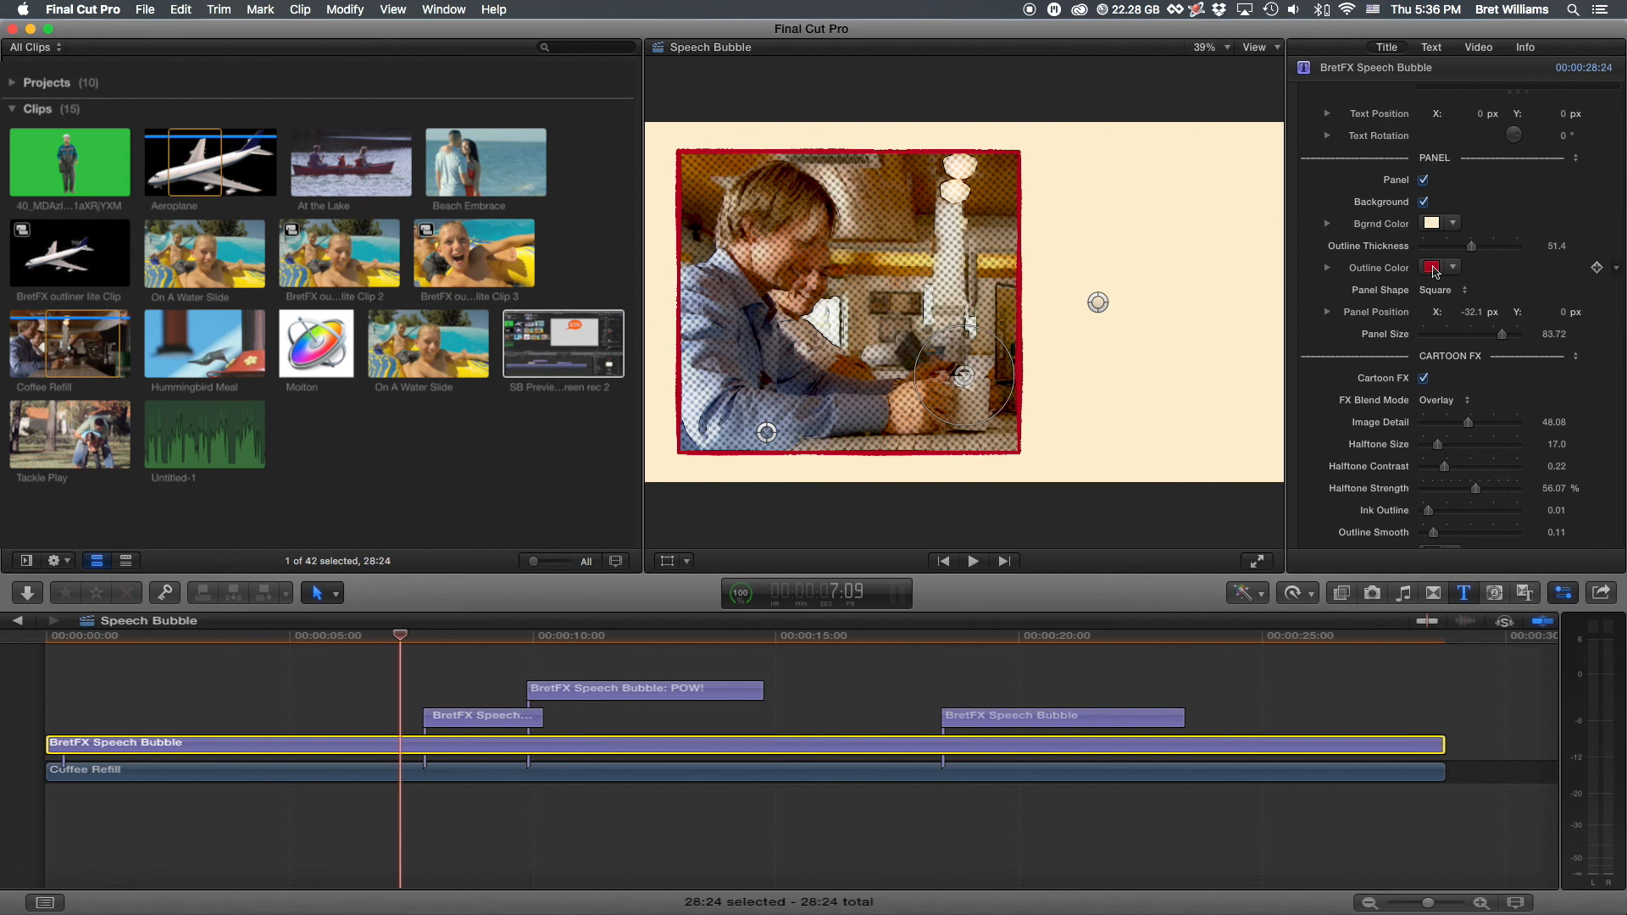
{"action": "left_click_drag", "start_coordinate": [618, 644], "coordinate": [273, 648]}
{"action": "scroll", "coordinate": [1326, 451], "scroll_direction": "up", "scroll_amount": 3}
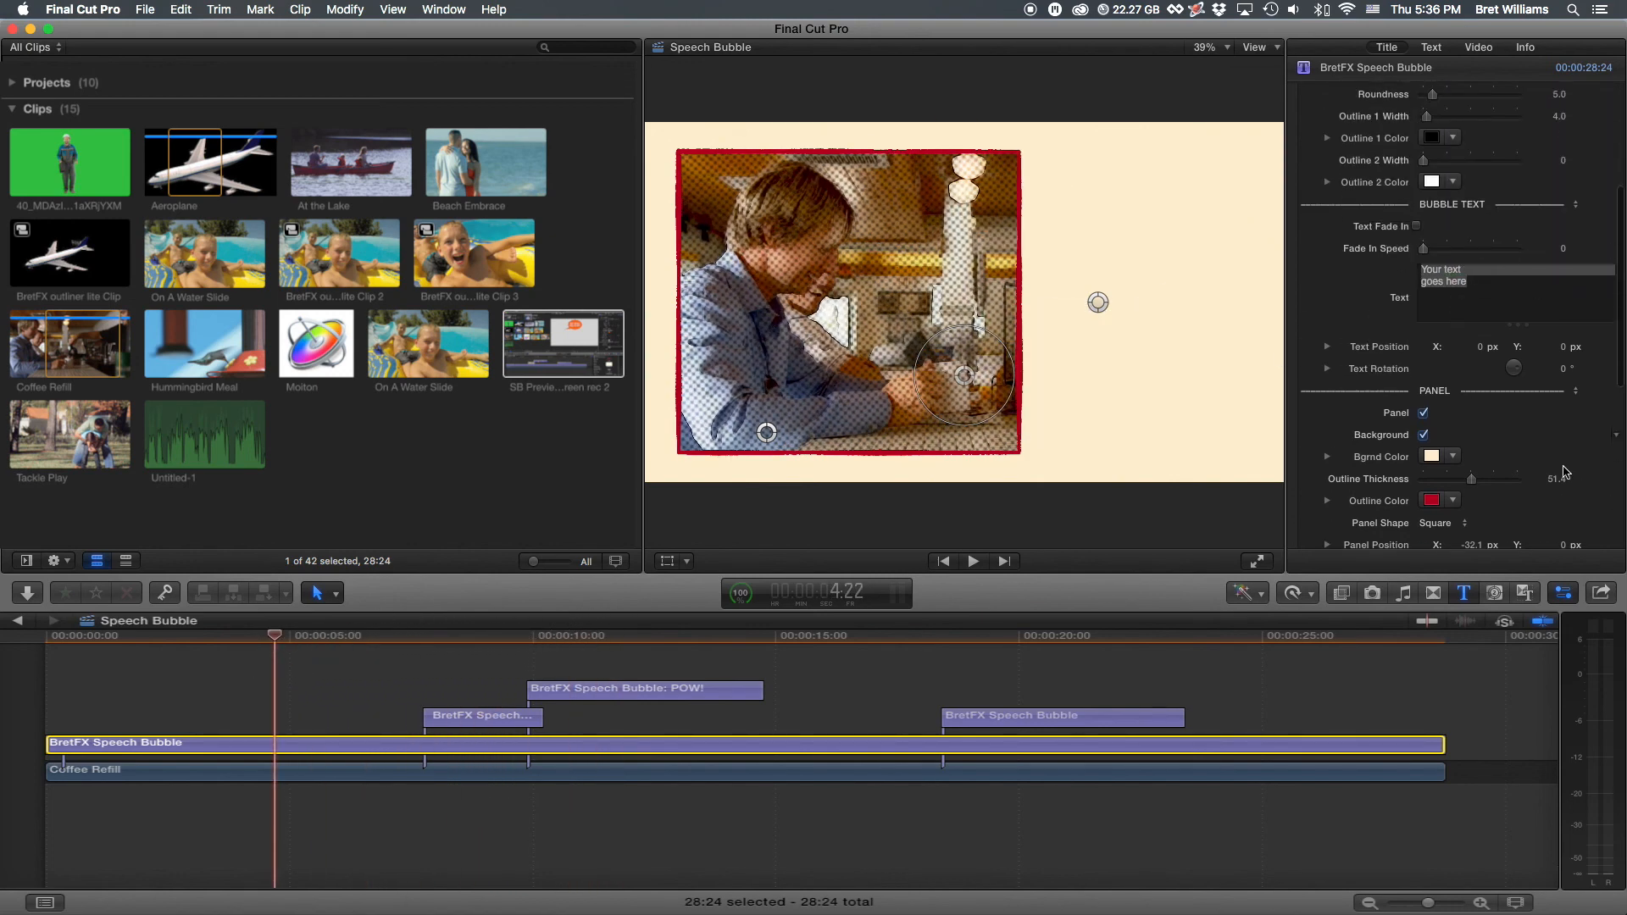
{"action": "scroll", "coordinate": [1512, 414], "scroll_direction": "down", "scroll_amount": 3}
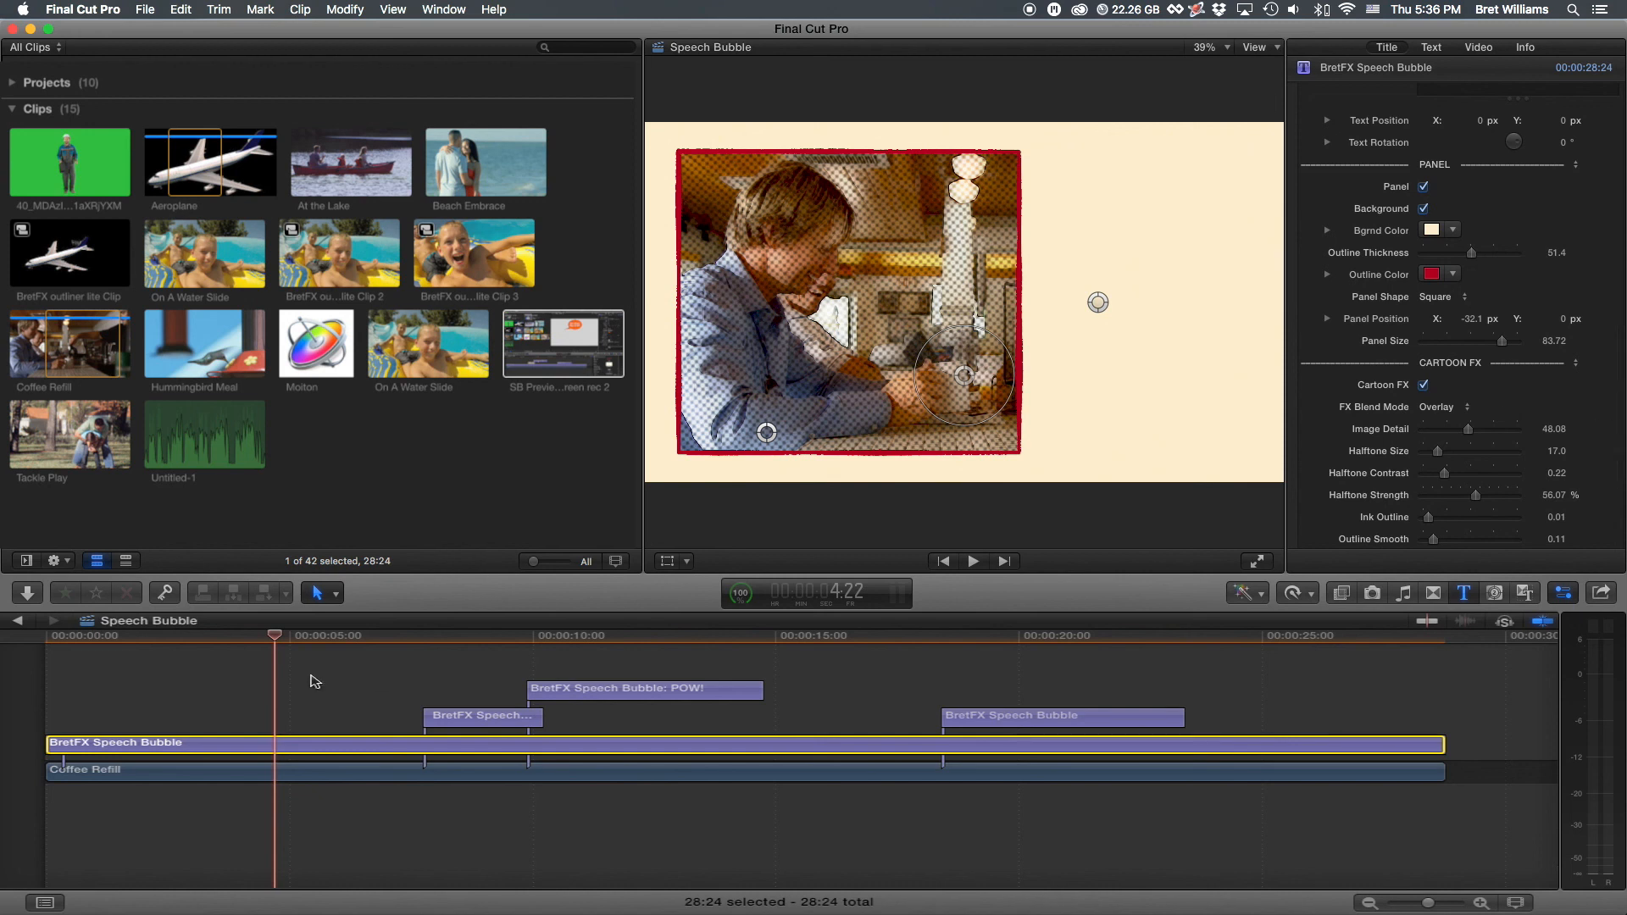